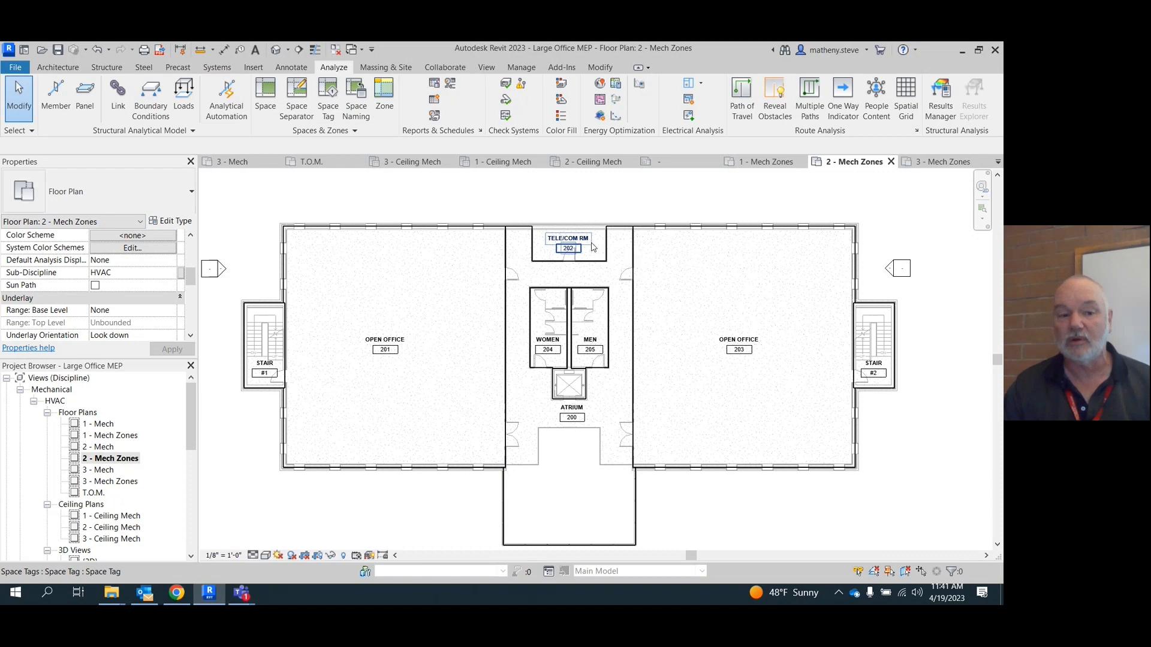
Check the level 1 zone plan, and create a zone on 2 - Mech Zones containing the TELE/COM RM 202 space
double_click(116, 436)
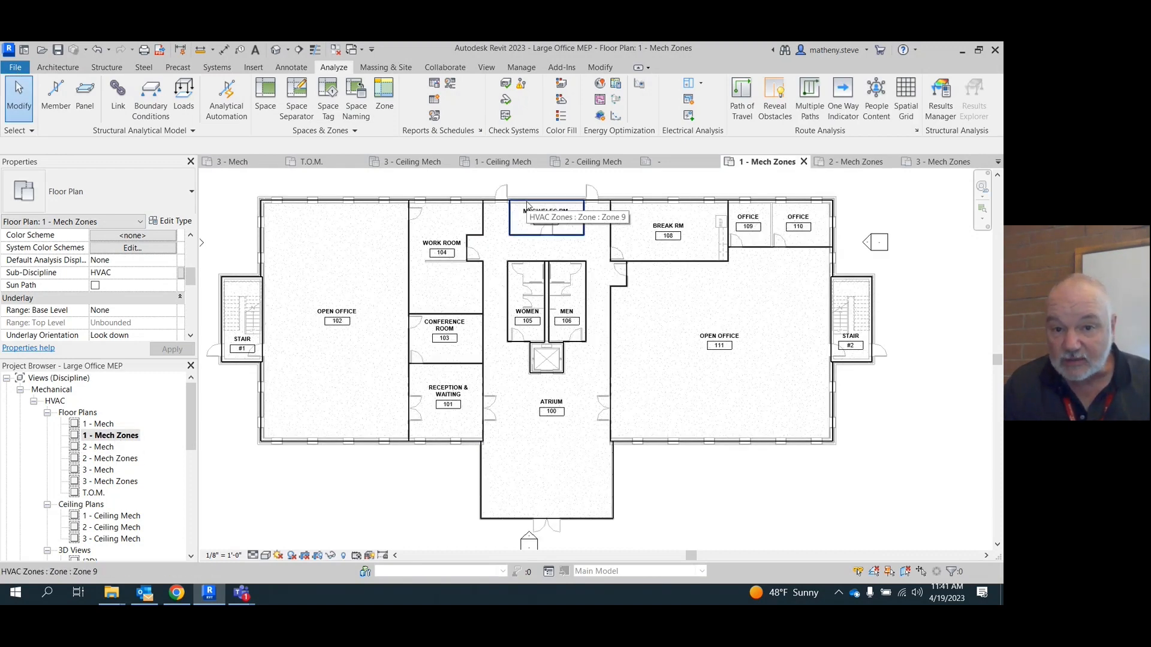
double_click(114, 458)
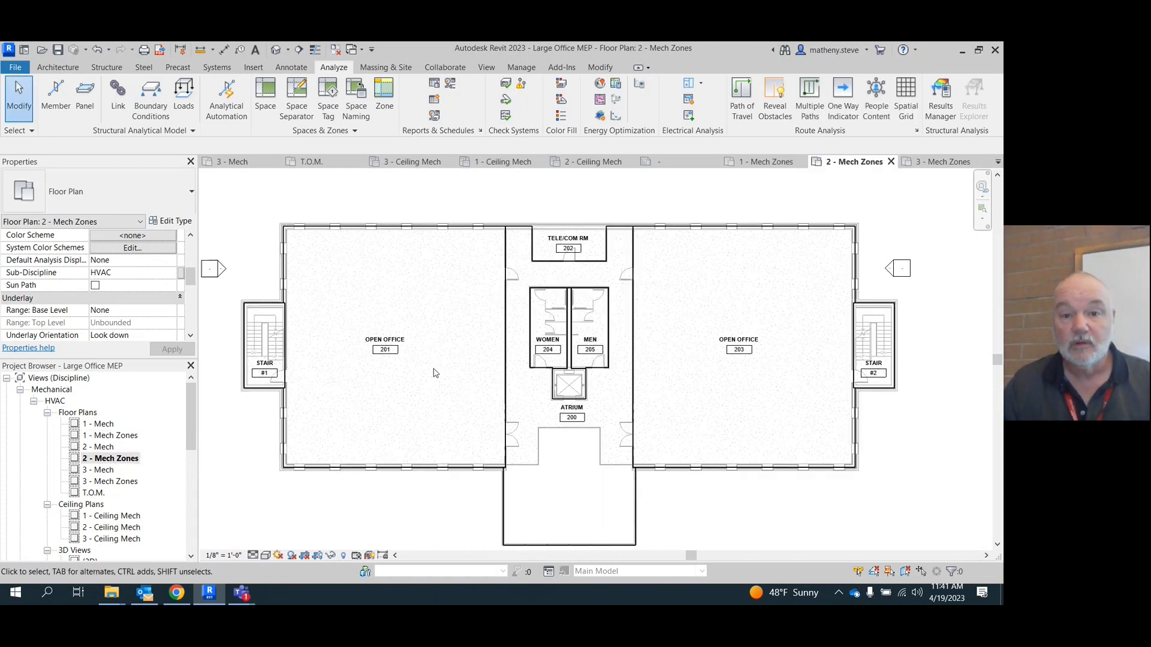
click(384, 96)
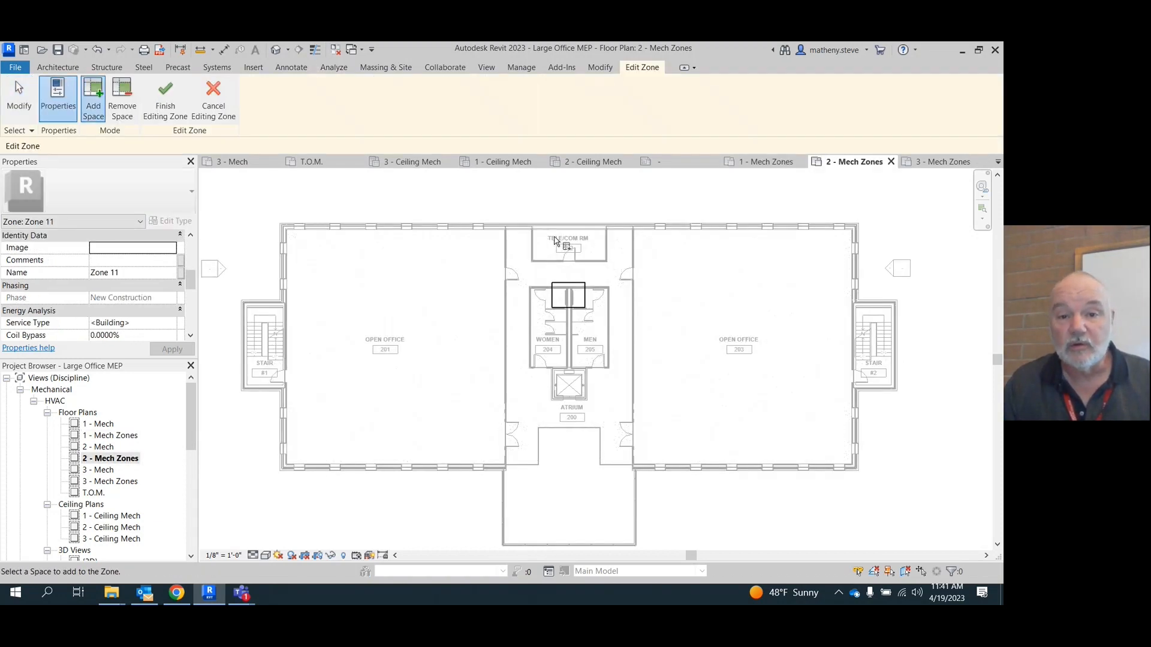
click(562, 235)
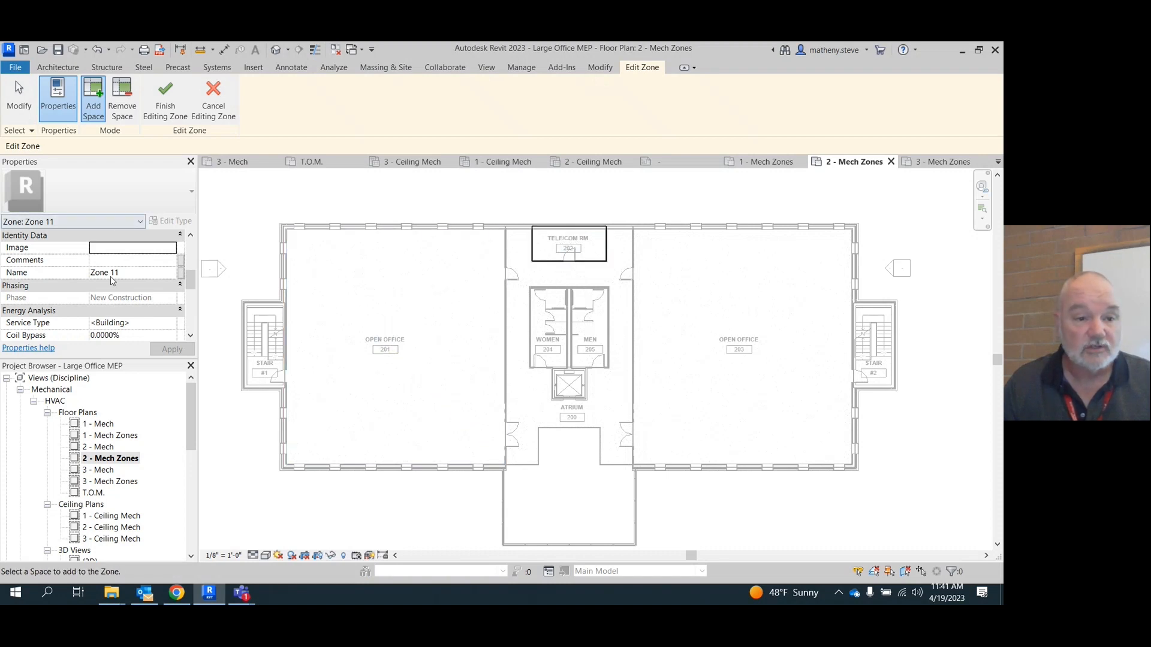
Name the telecom room's zone Zone 9, allowing the duplicate name, and finish editing the zone
key(BackSpace)
key(BackSpace)
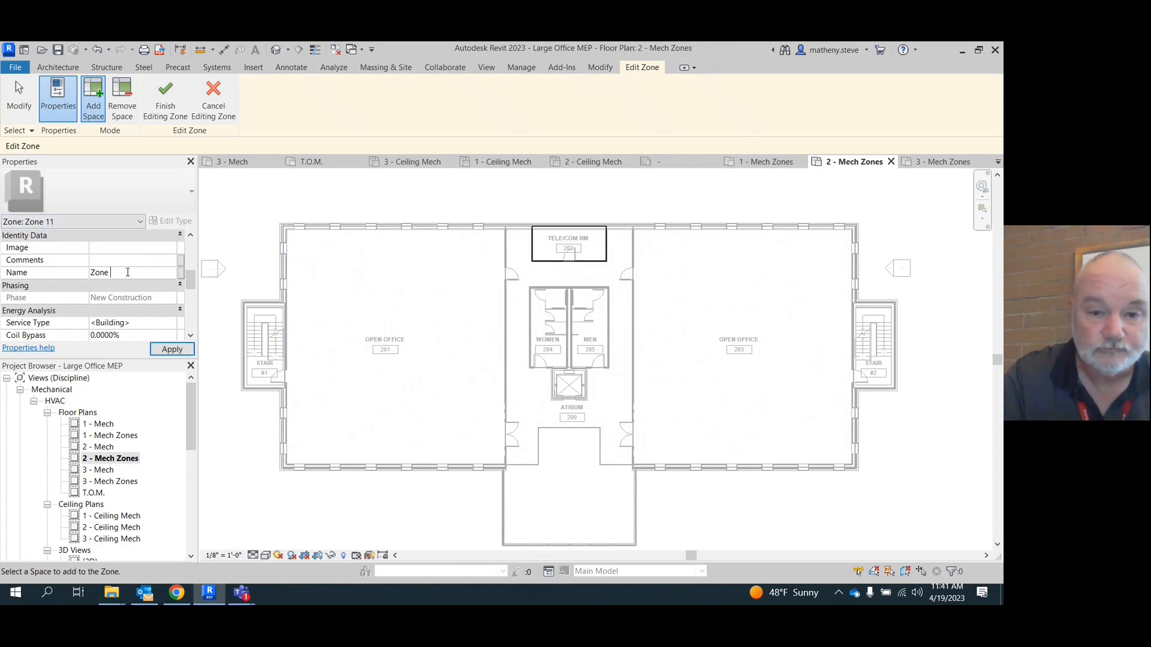
text(9)
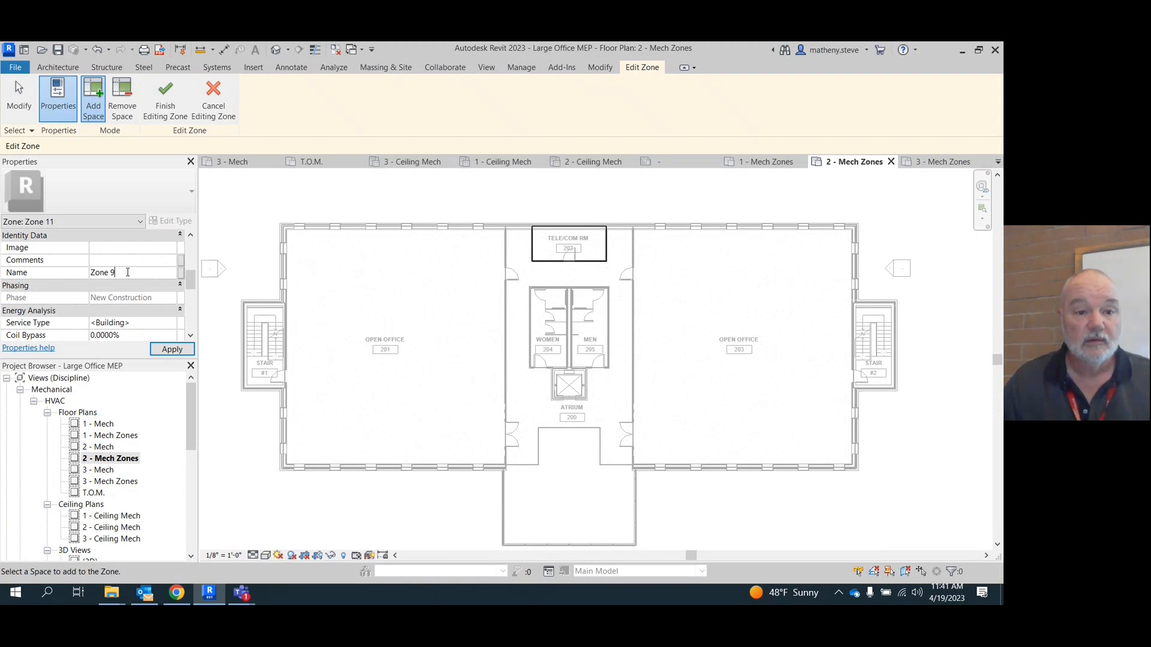
key(Return)
click(545, 358)
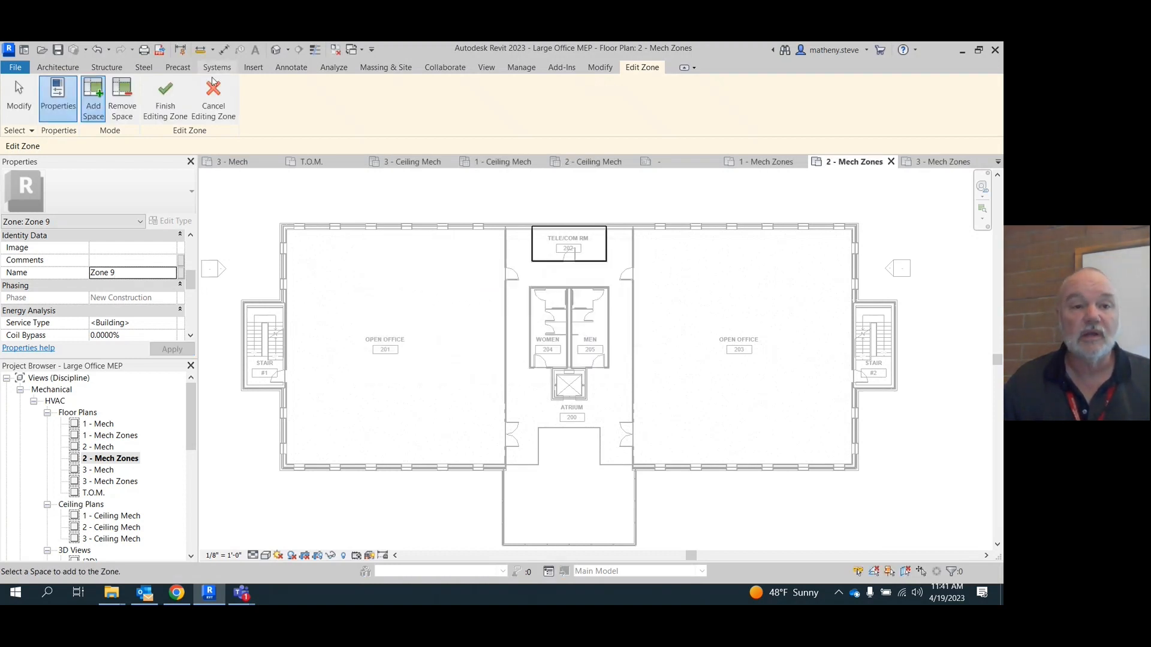
click(166, 107)
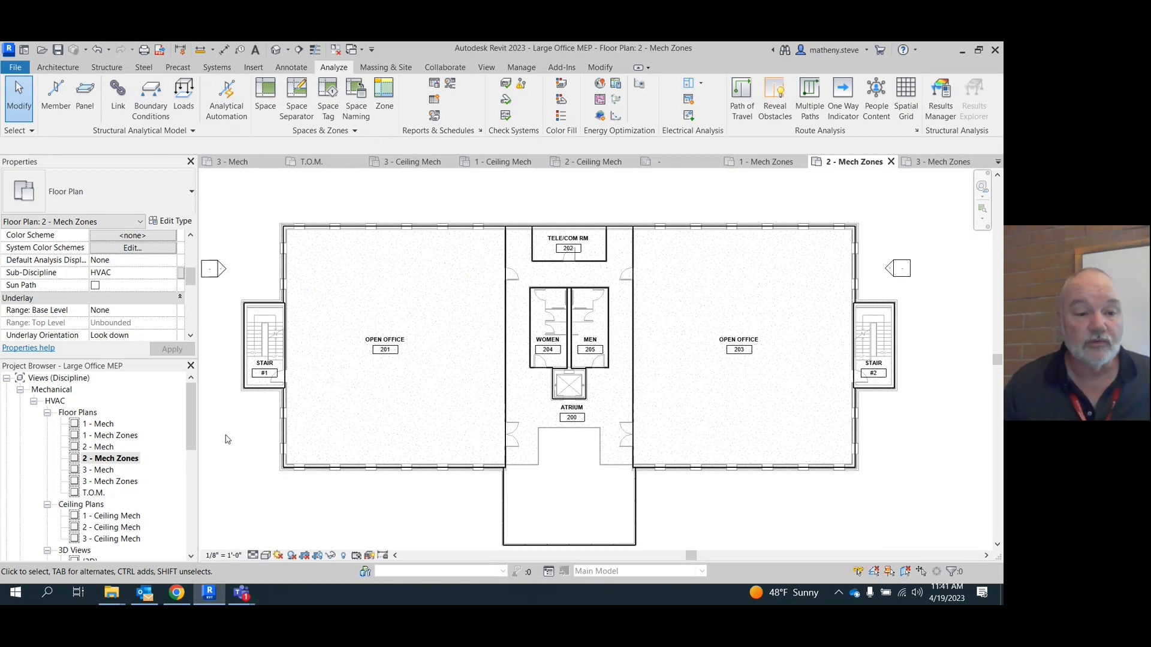
Open the 3 - Mech Zones plan and create a zone containing the OPEN OFFICE spaces 301 and 313
double_click(116, 482)
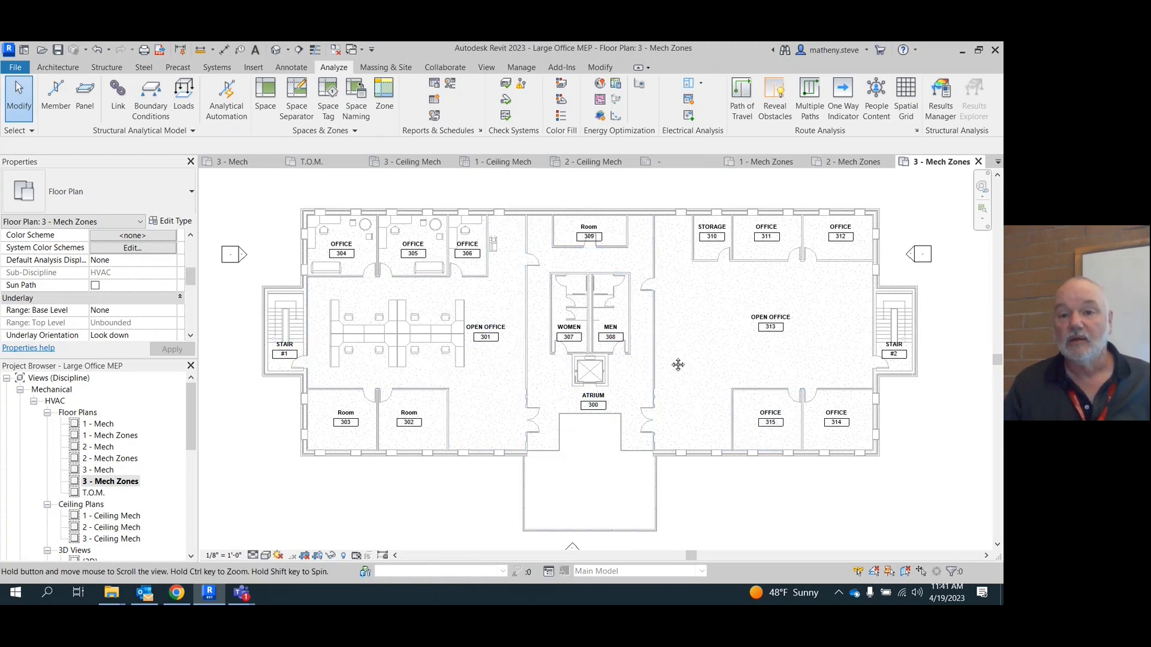
middle_drag(679, 365, 644, 403)
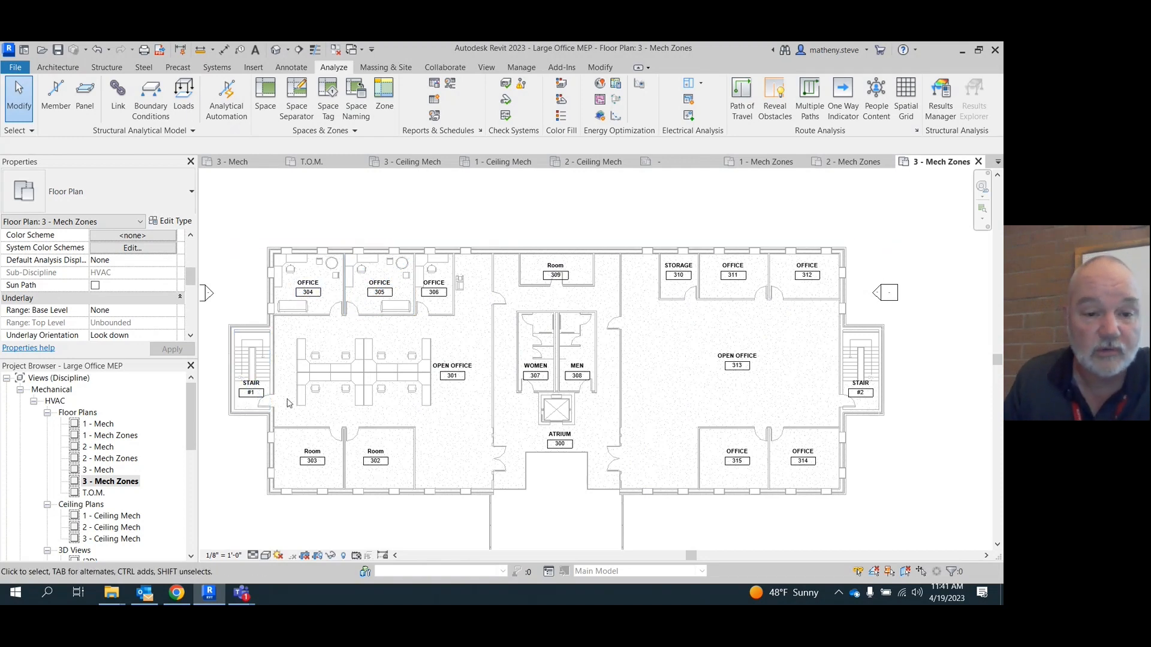
click(383, 107)
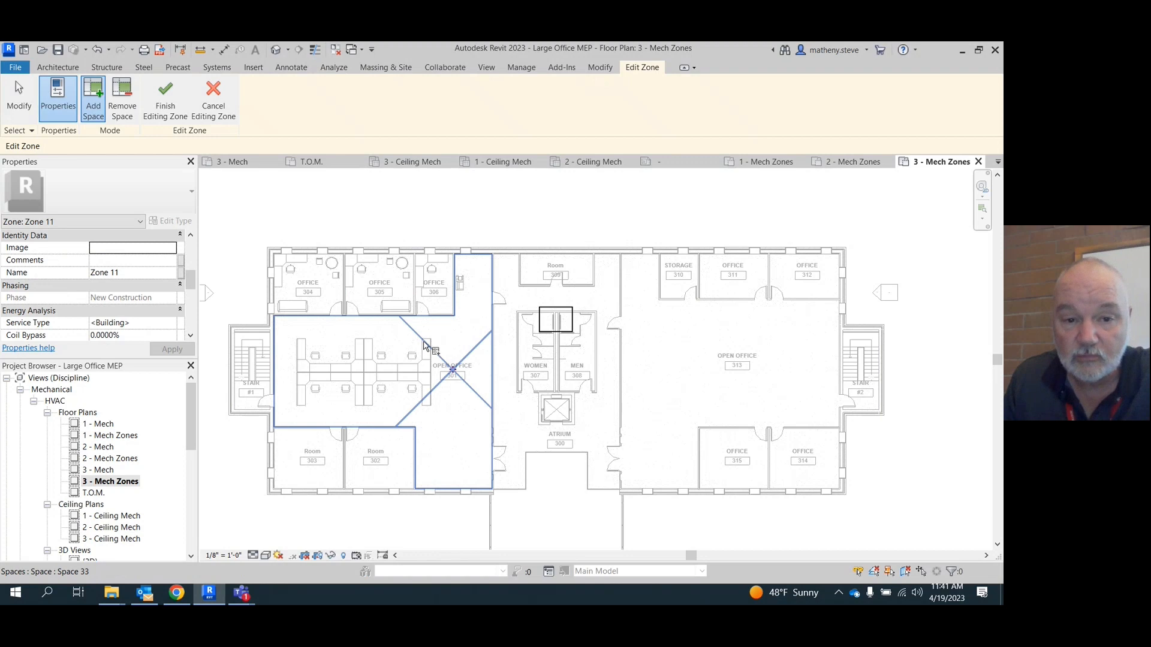
click(431, 360)
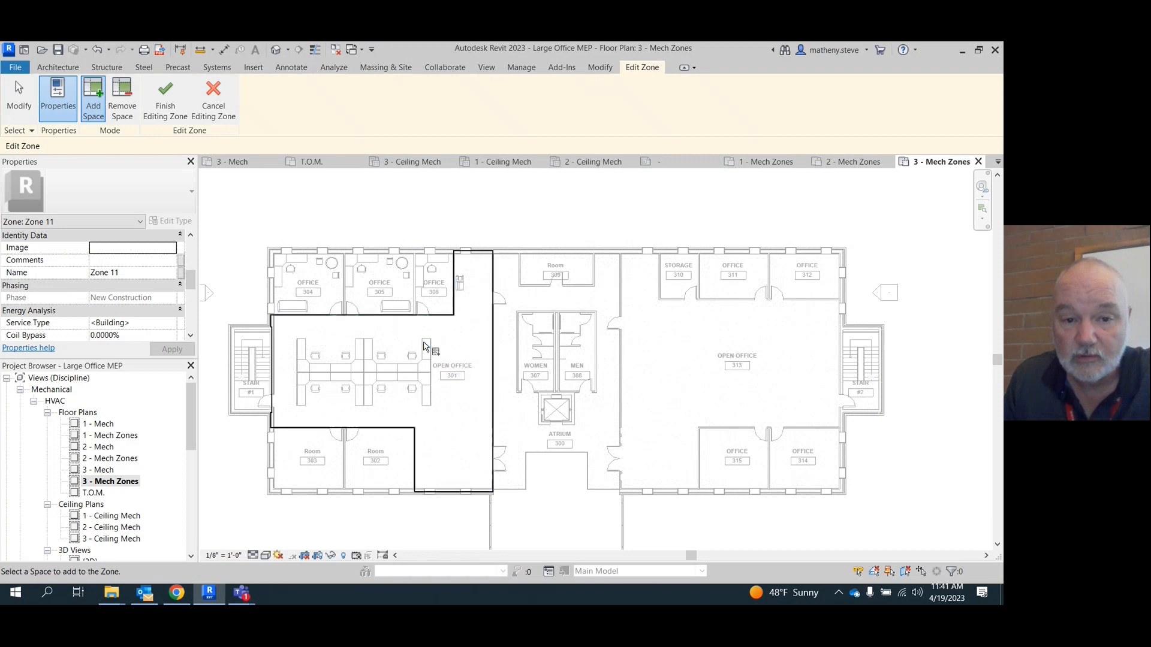
click(730, 373)
Name the open office zone Zone 1, allowing the duplicate name, and finish editing the zone
click(128, 274)
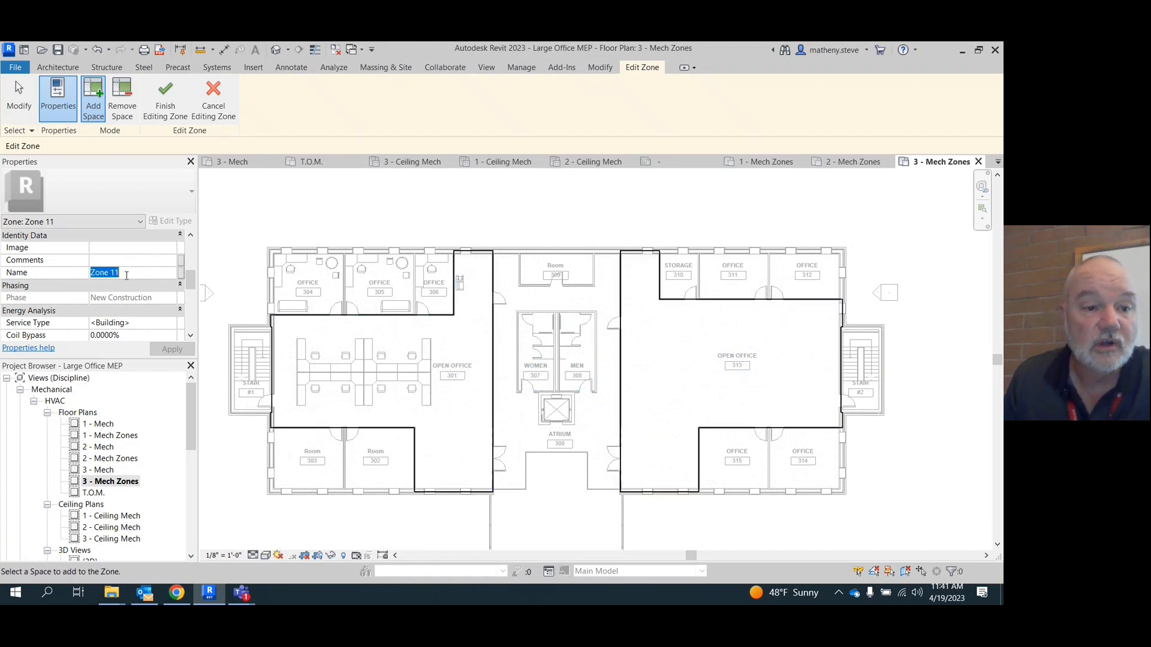
click(128, 274)
key(BackSpace)
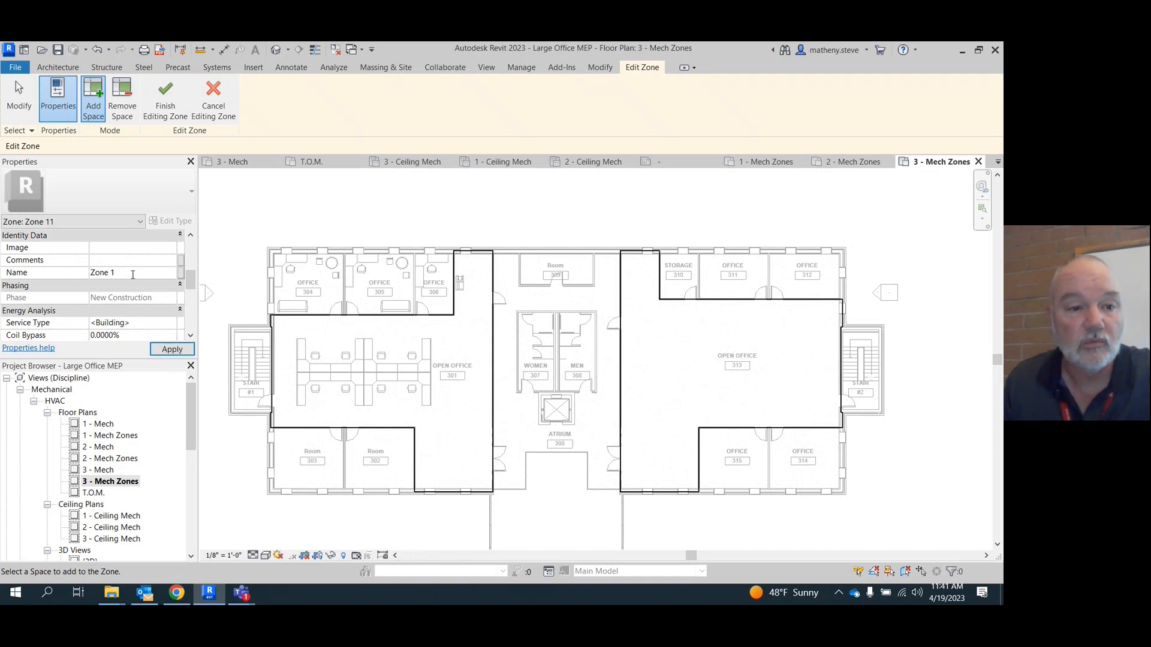
key(Return)
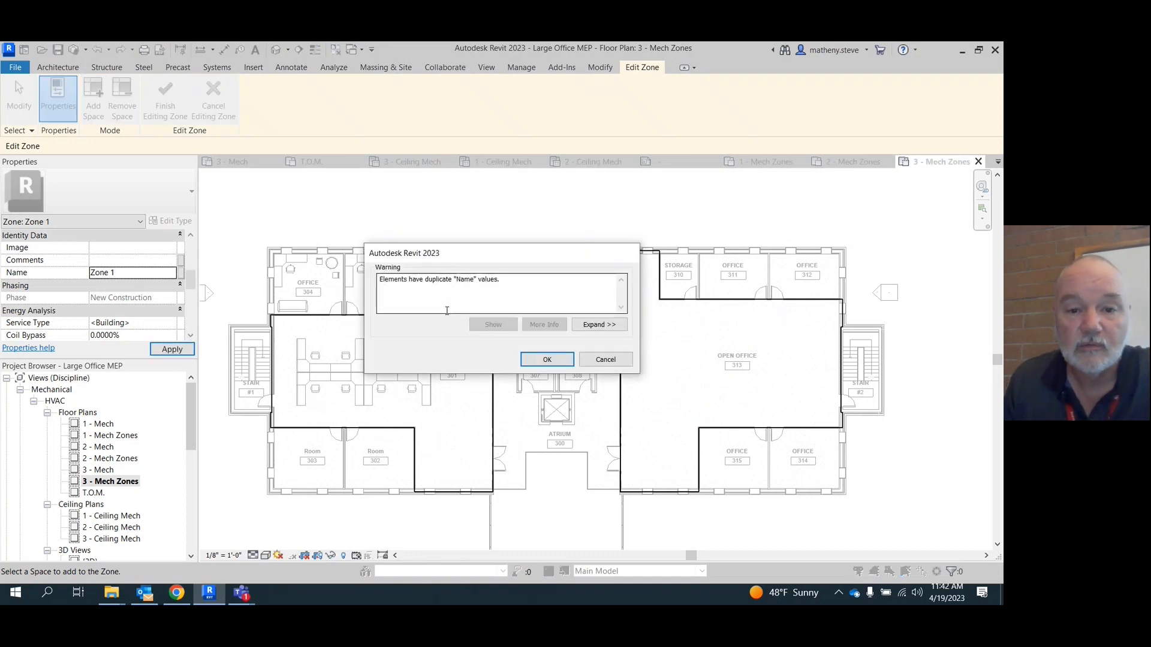
click(541, 364)
click(165, 96)
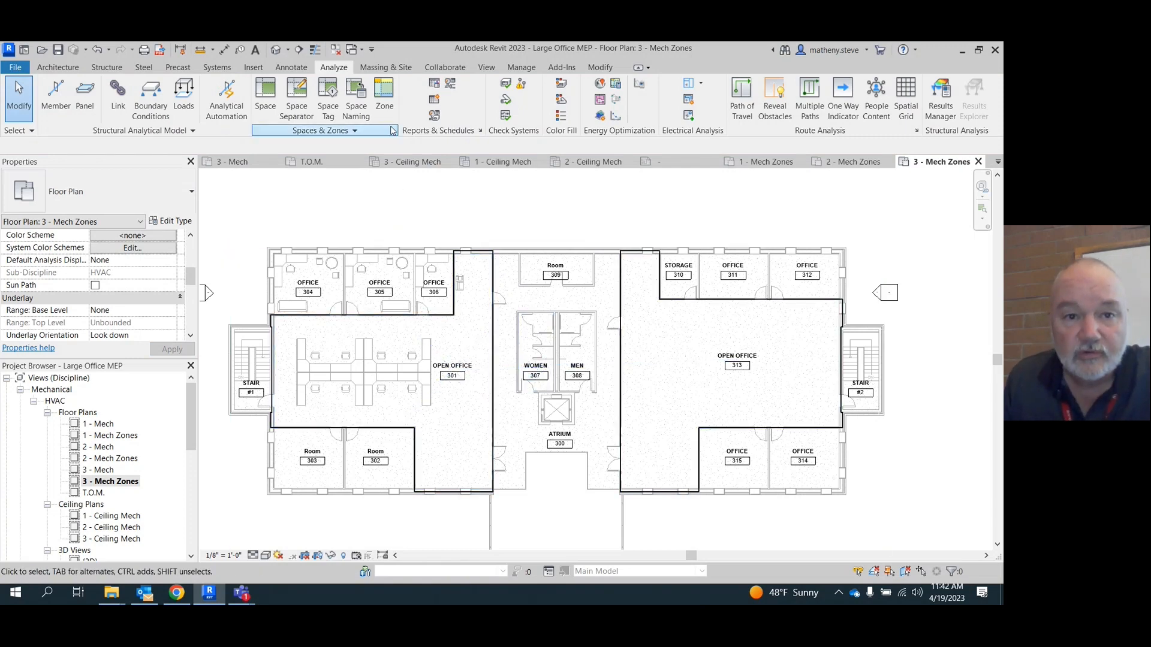
Create another zone on the third floor containing the WOMEN 307 and MEN 308 restroom spaces
click(384, 96)
click(541, 364)
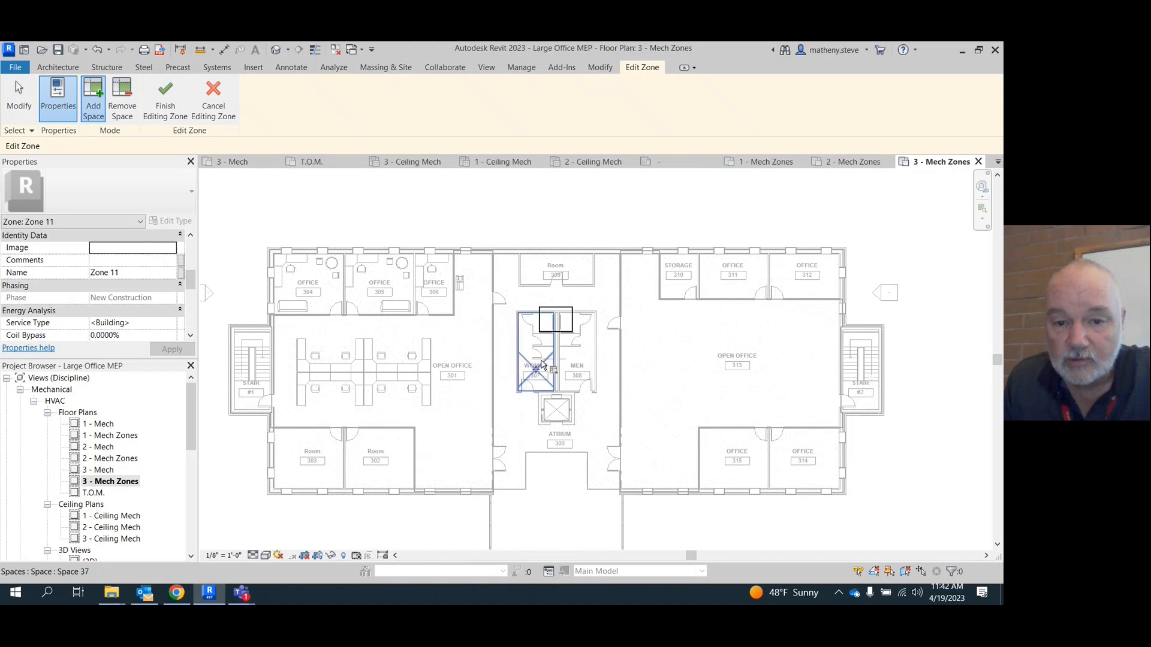
click(578, 368)
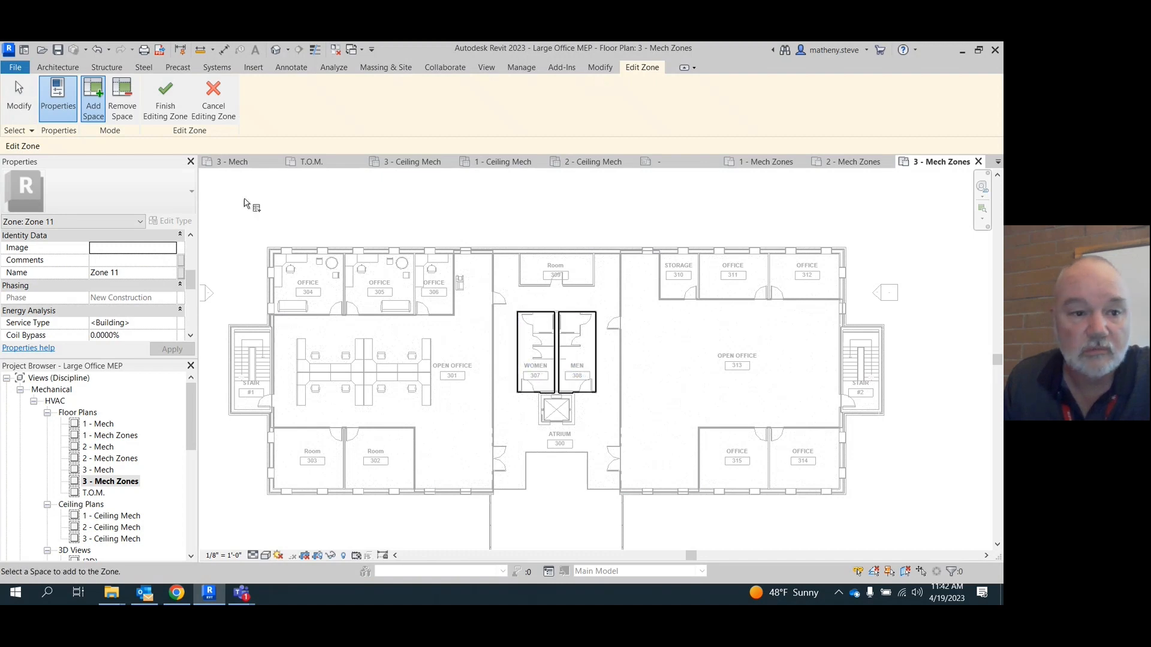
Name the restroom zone Zone 2, allowing the duplicate name, and finish editing the zone
click(131, 273)
click(132, 272)
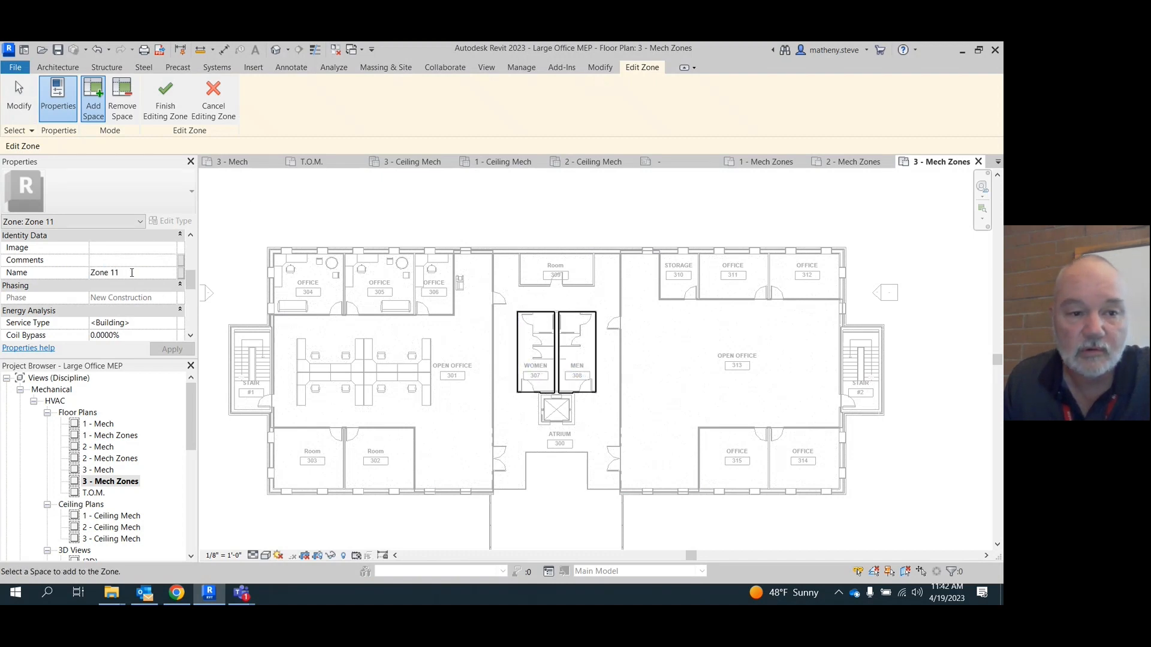
key(BackSpace)
key(BackSpace)
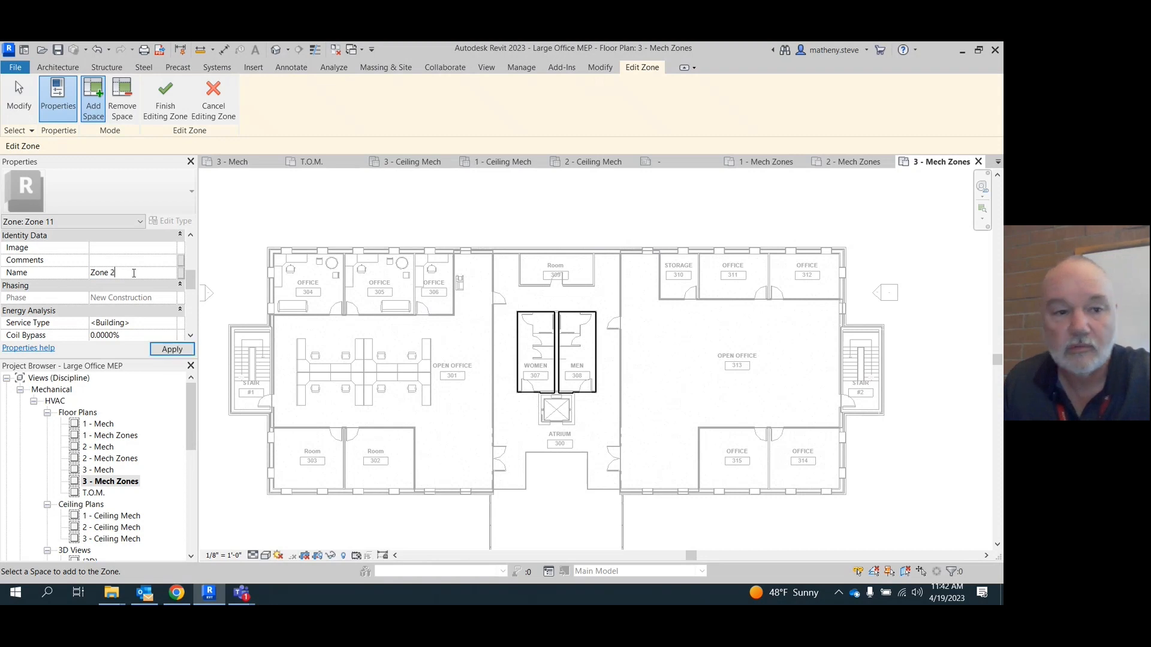
key(Return)
click(546, 361)
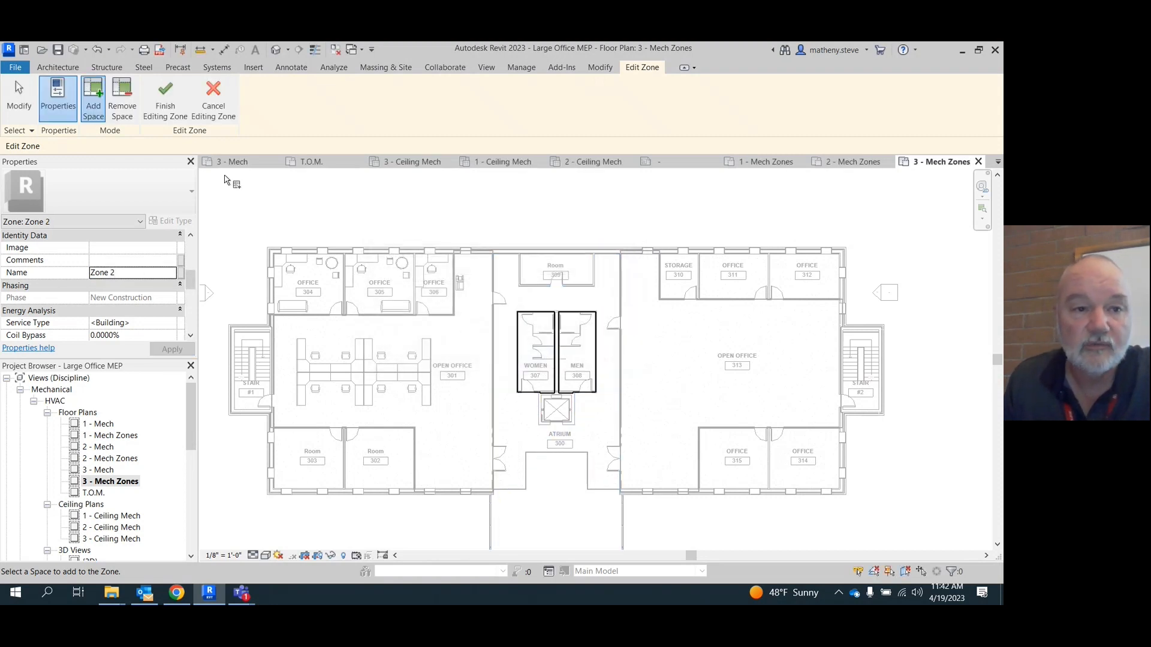
click(165, 102)
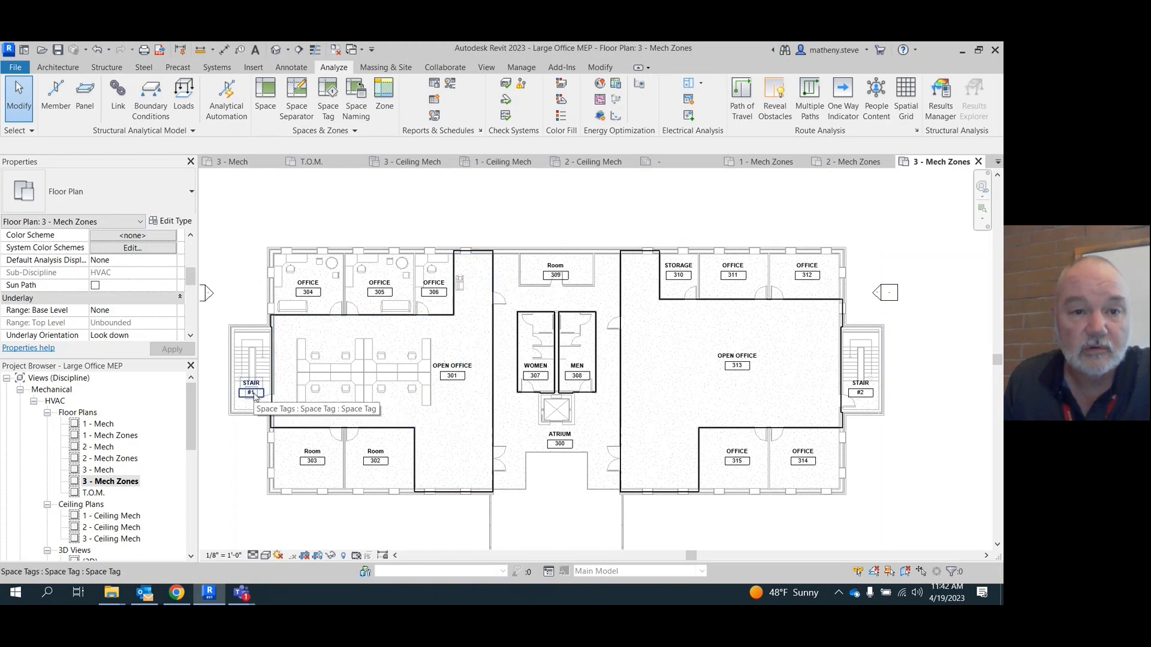
Create another zone on the third floor containing the STAIR #1 and STAIR #2 spaces
click(384, 99)
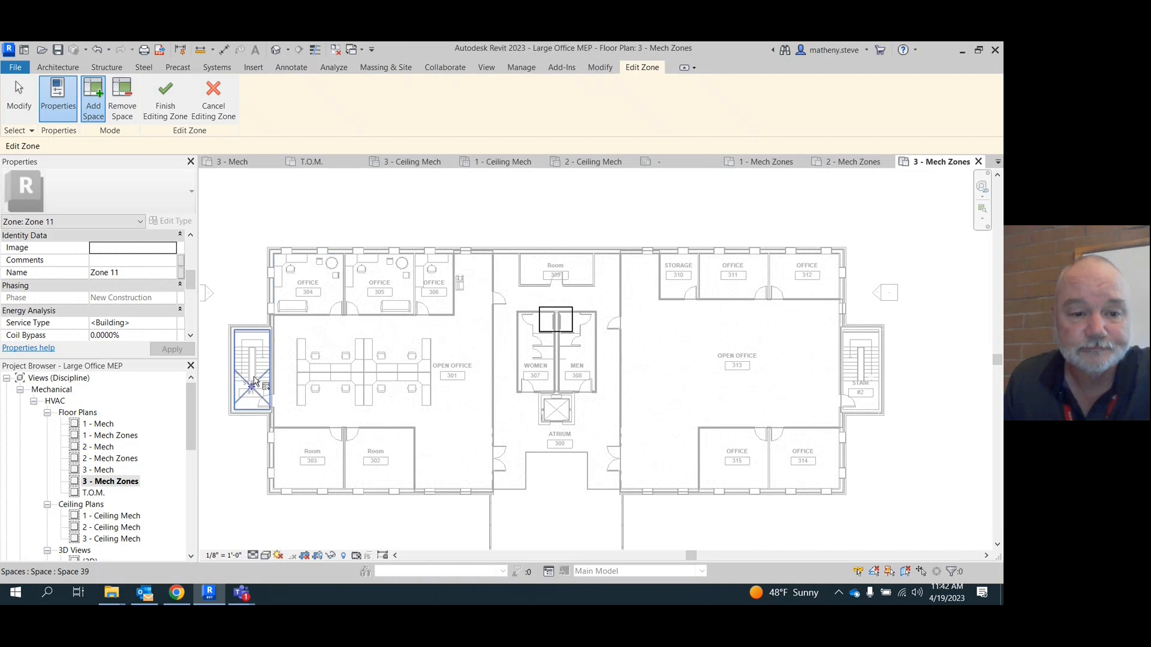
click(254, 381)
click(860, 376)
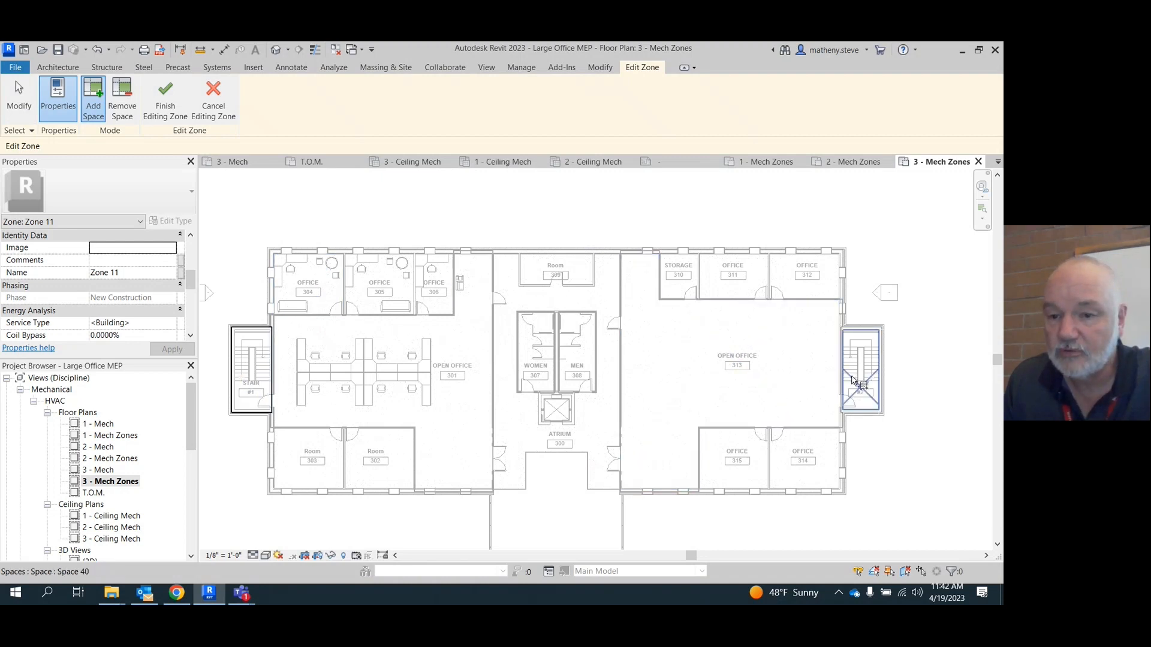
Name the stair zone Zone 3, allowing the duplicate name, and finish editing the zone
click(133, 274)
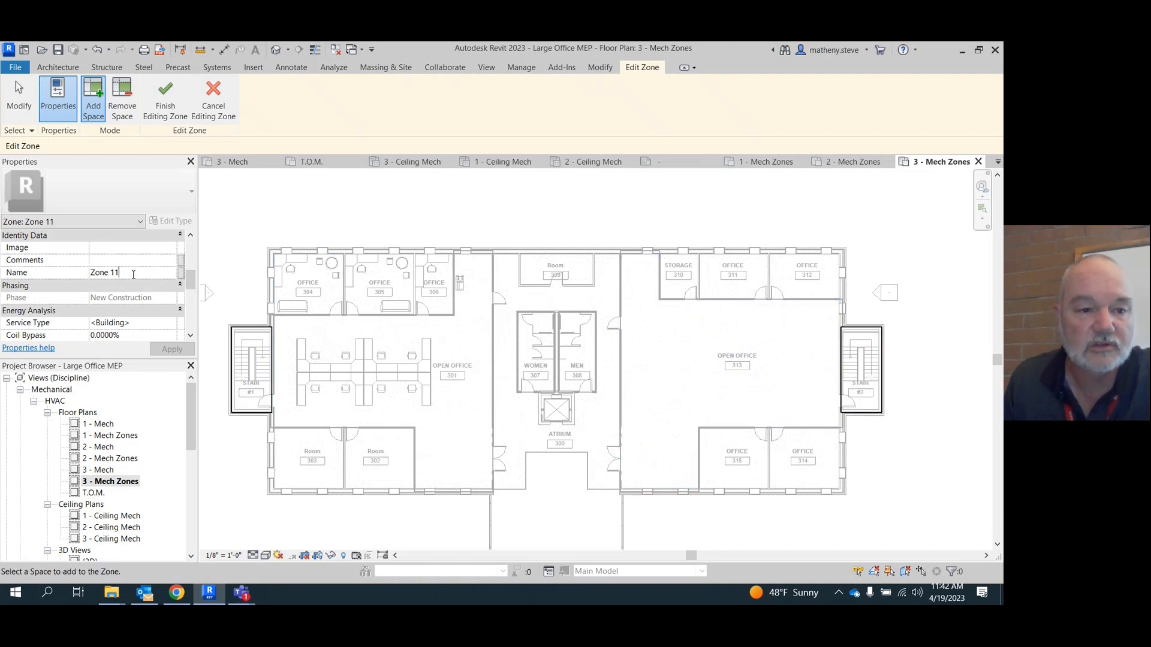
key(BackSpace)
key(BackSpace)
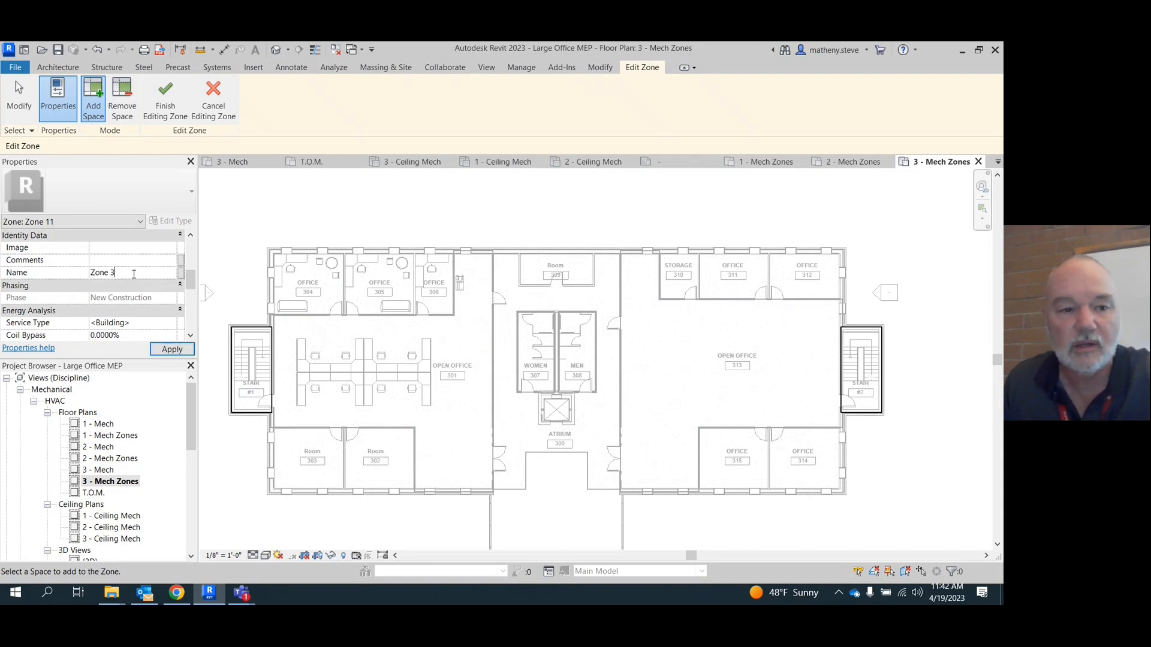
key(Return)
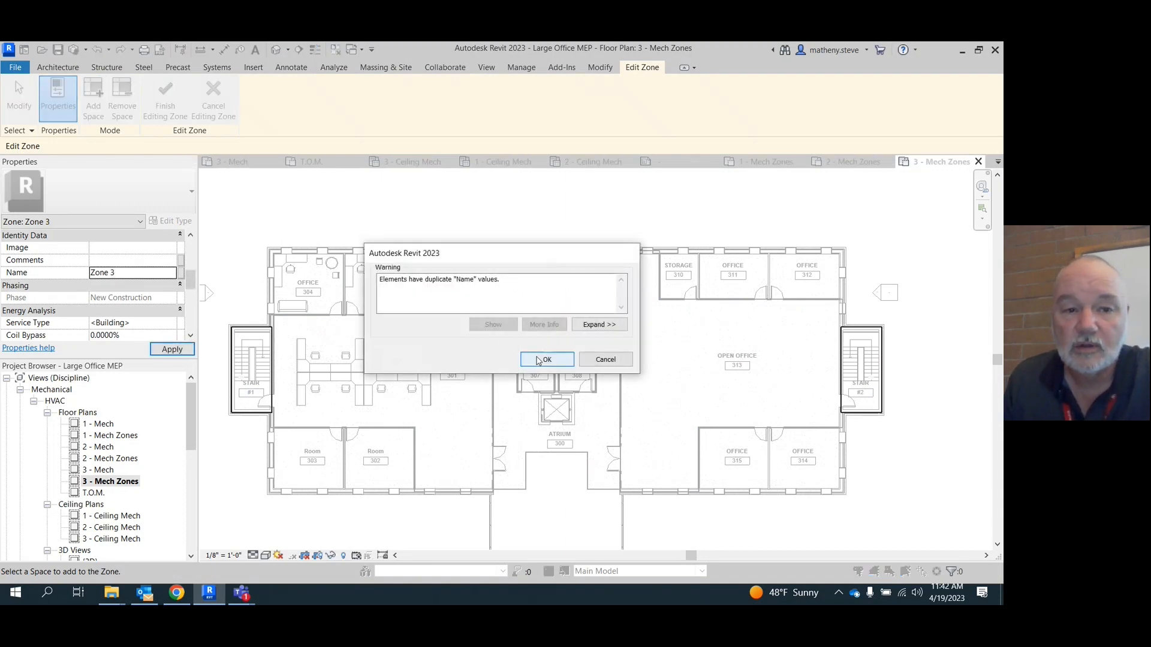
key(Return)
click(167, 108)
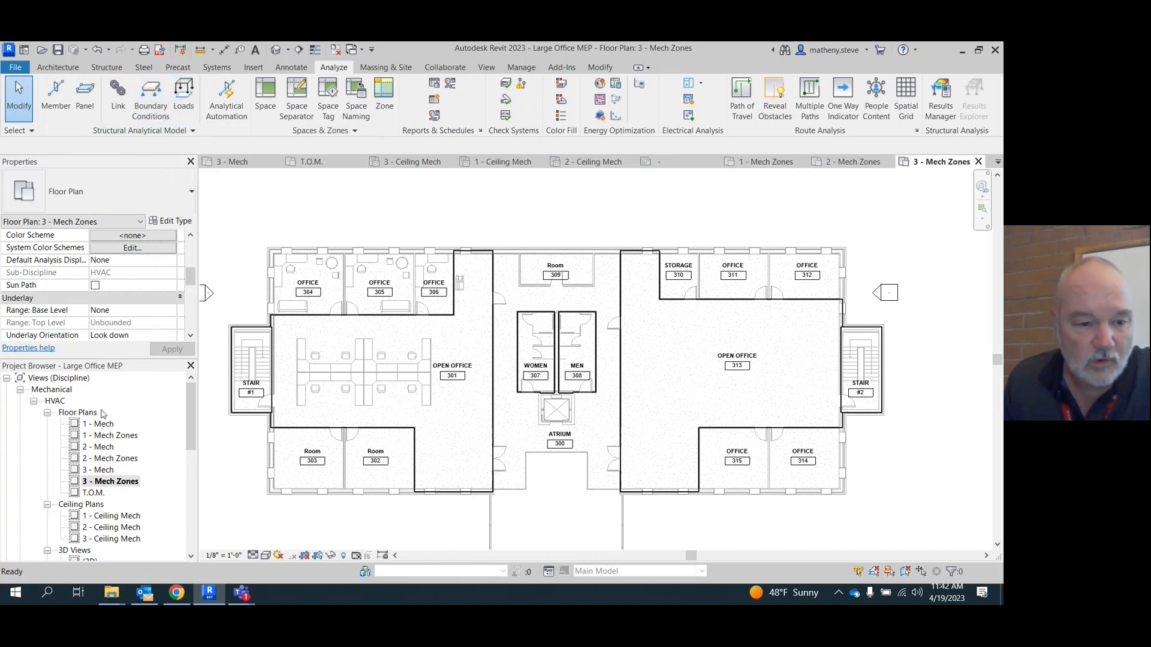
Check the first floor's office zone, and create a third-floor zone containing offices 304, 305, 306, 311, 312, 314 and 315
double_click(112, 436)
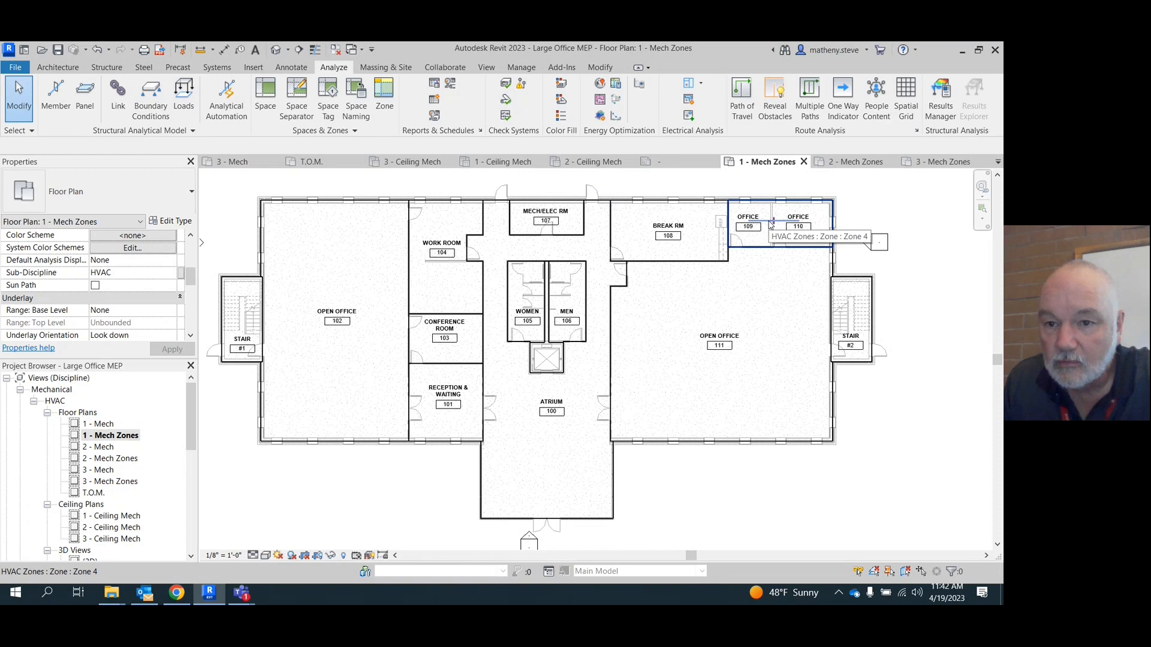
double_click(111, 483)
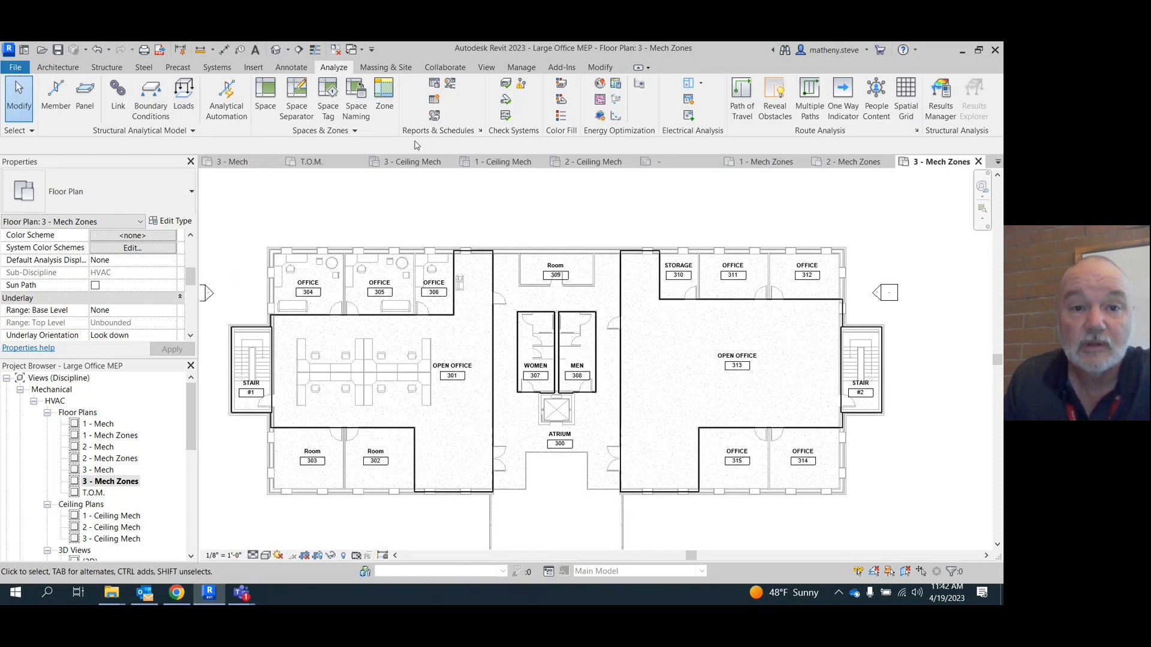
click(385, 108)
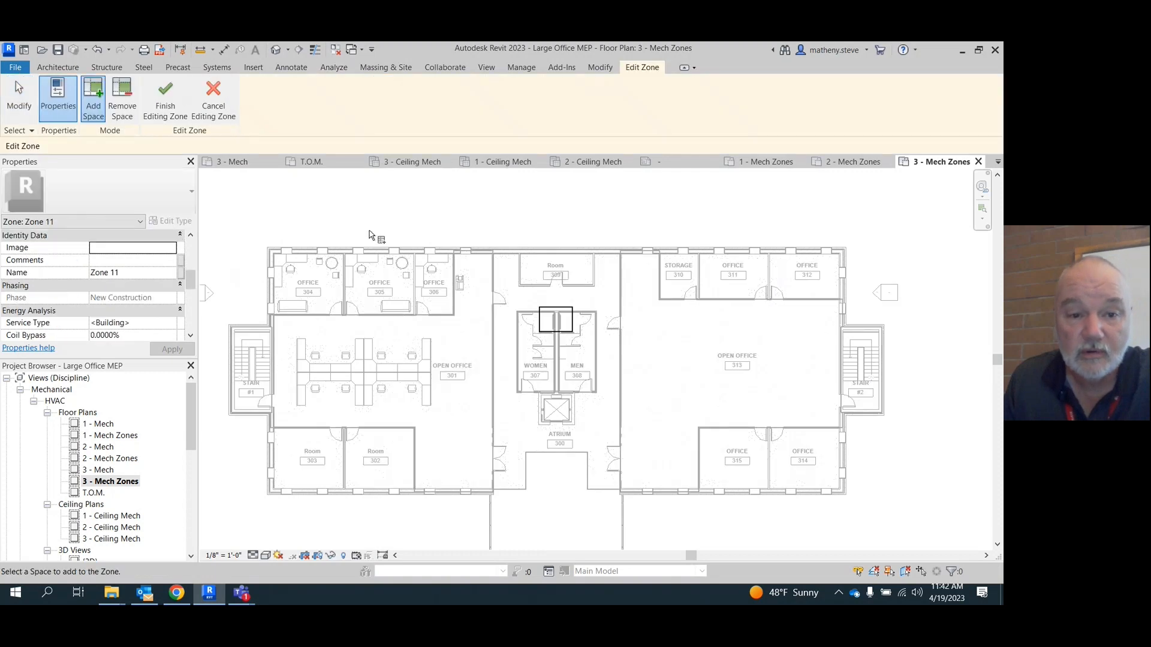
click(307, 292)
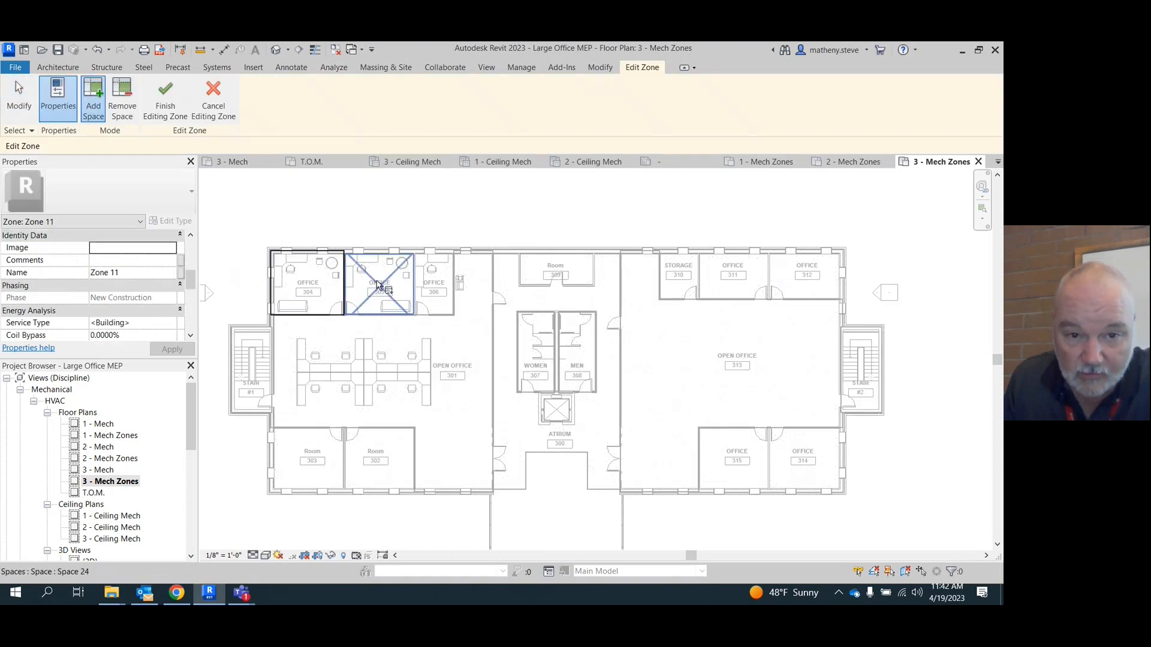
click(380, 287)
click(440, 285)
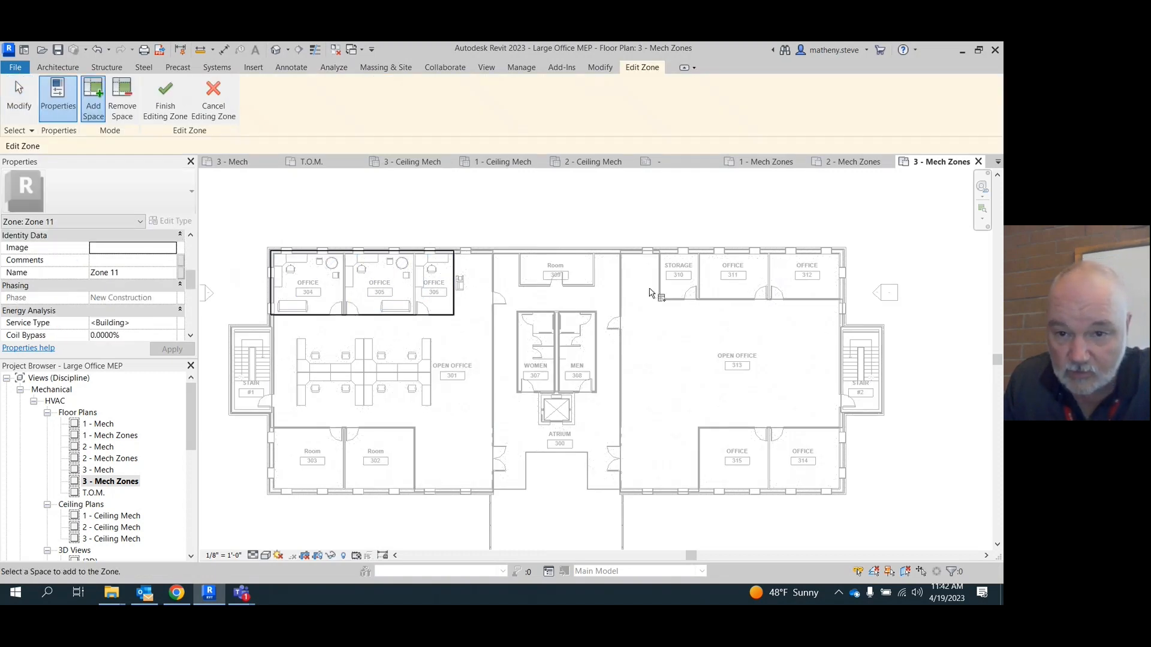
click(742, 285)
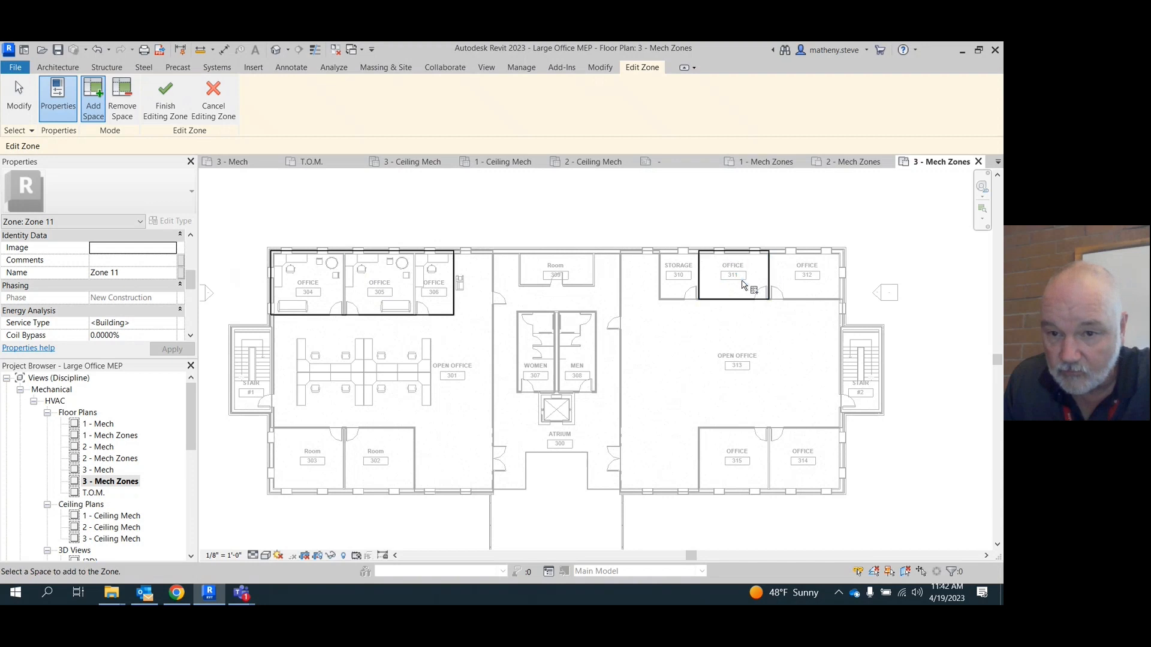
click(804, 286)
click(758, 455)
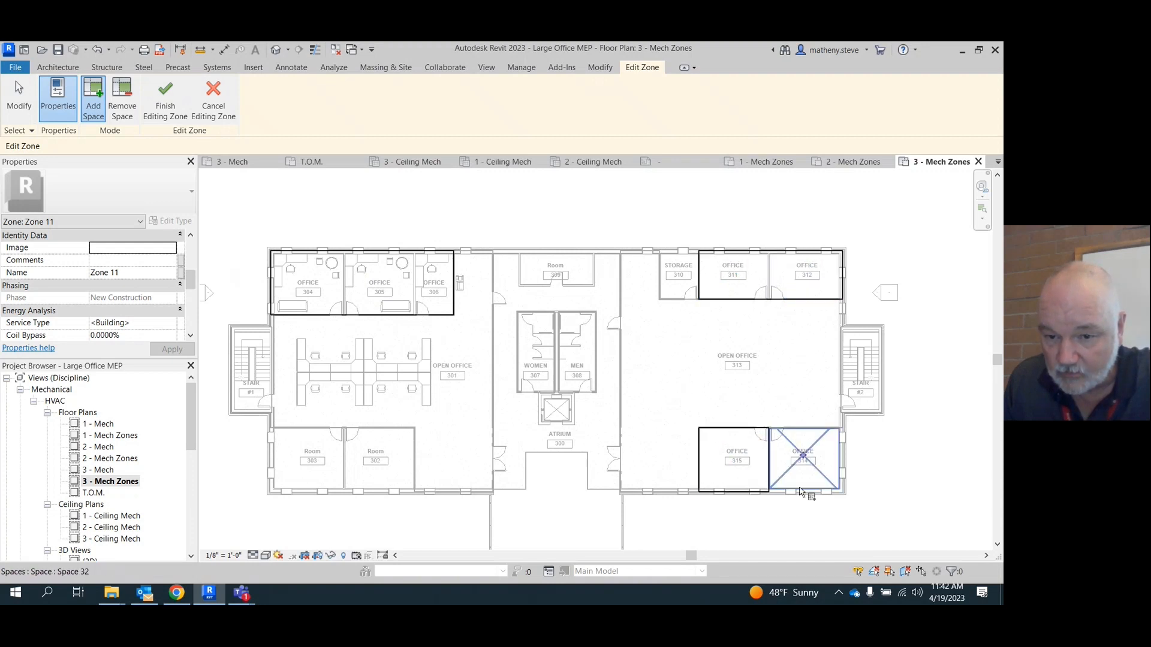
click(827, 487)
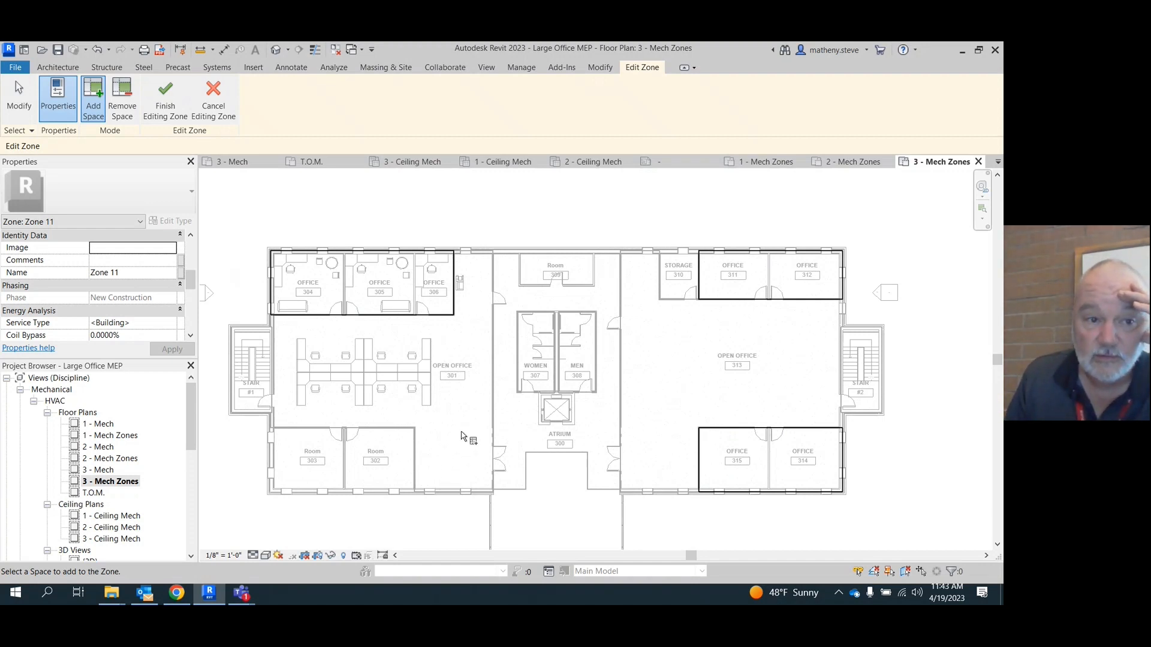
Name the office zone Zone 4, allowing the duplicate name, and finish editing the zone
click(126, 274)
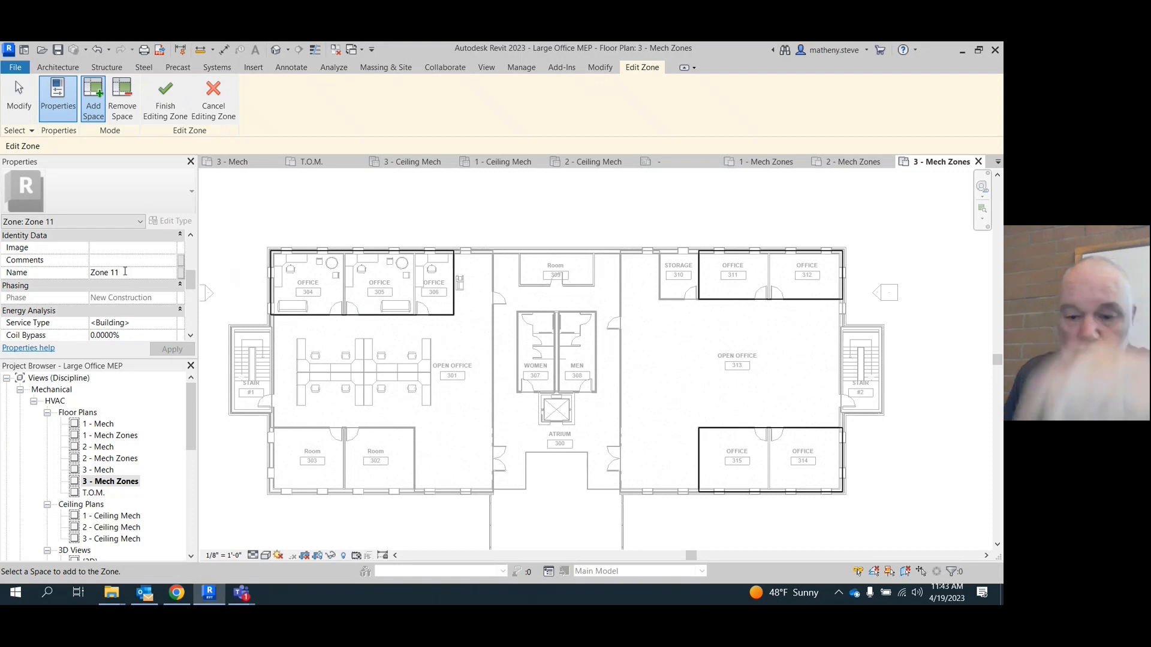
key(BackSpace)
key(BackSpace)
text(4)
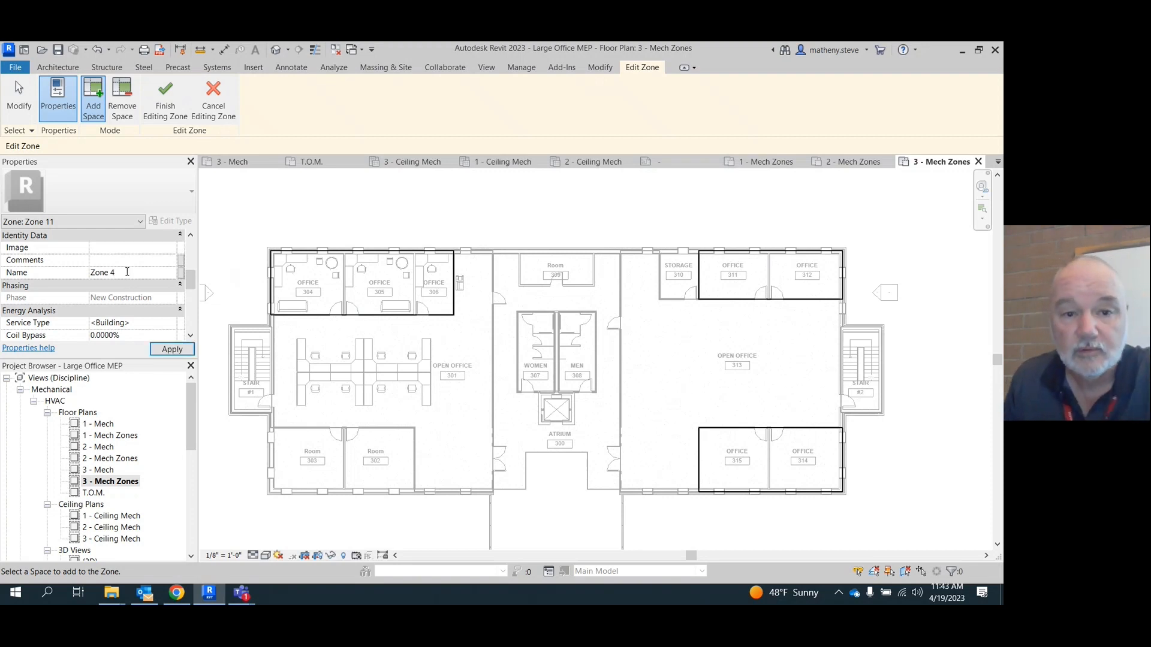
key(Return)
click(532, 360)
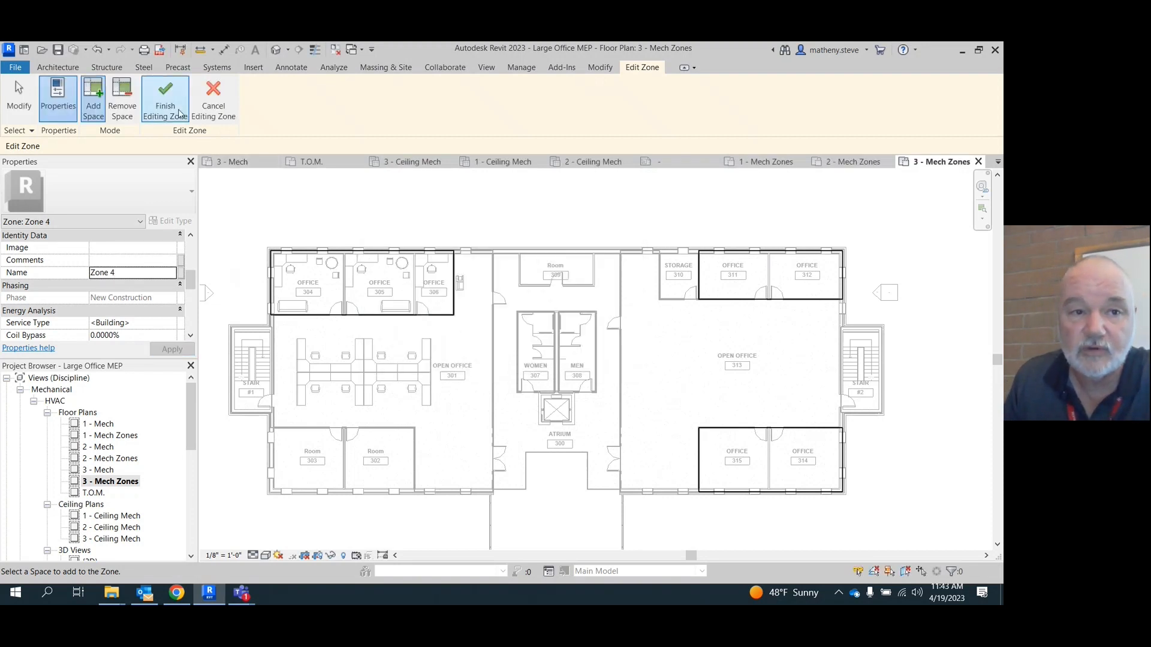
click(166, 102)
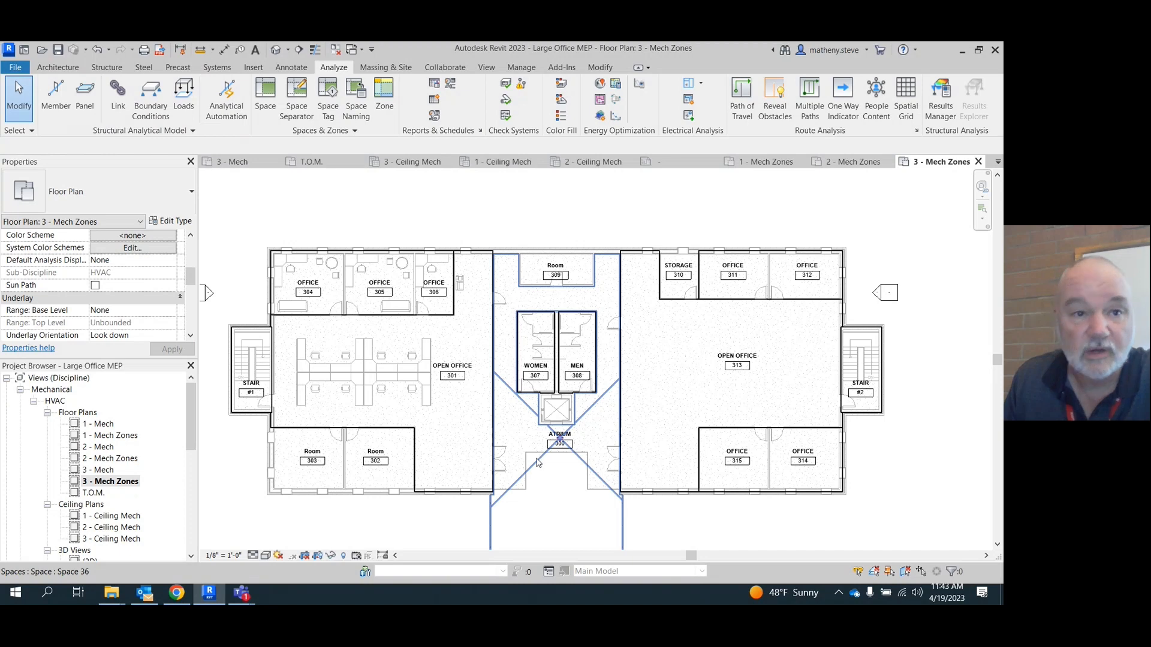
Create a third-floor zone containing the ATRIUM 300 space and name it Zone 5, allowing the duplicate name
click(384, 96)
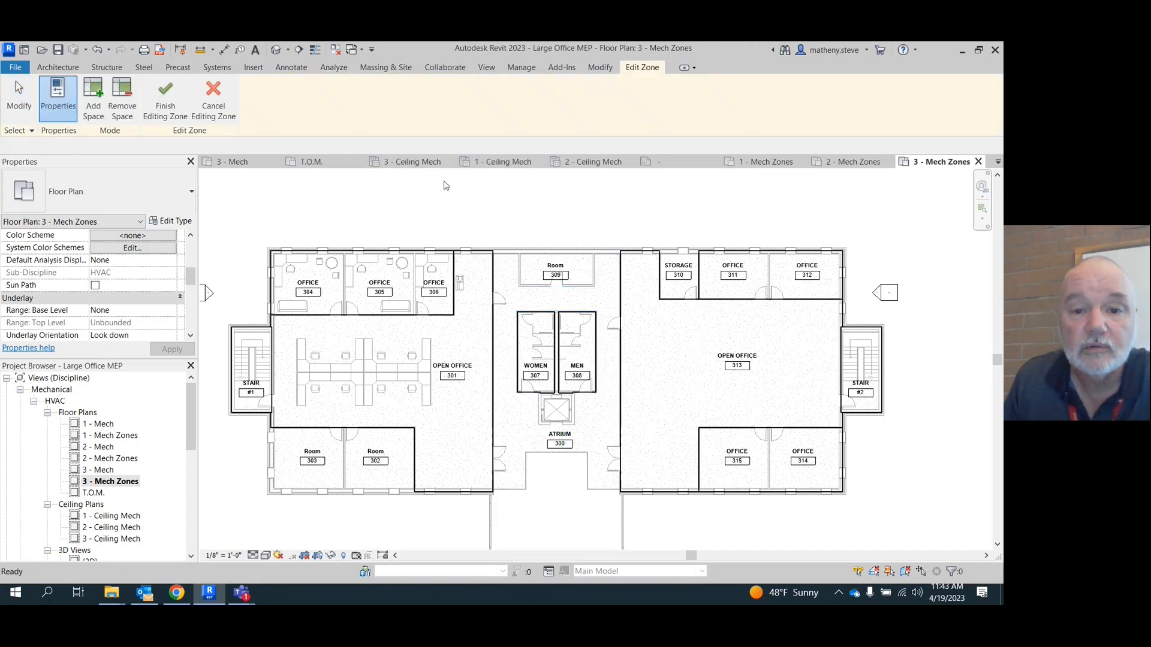
click(539, 463)
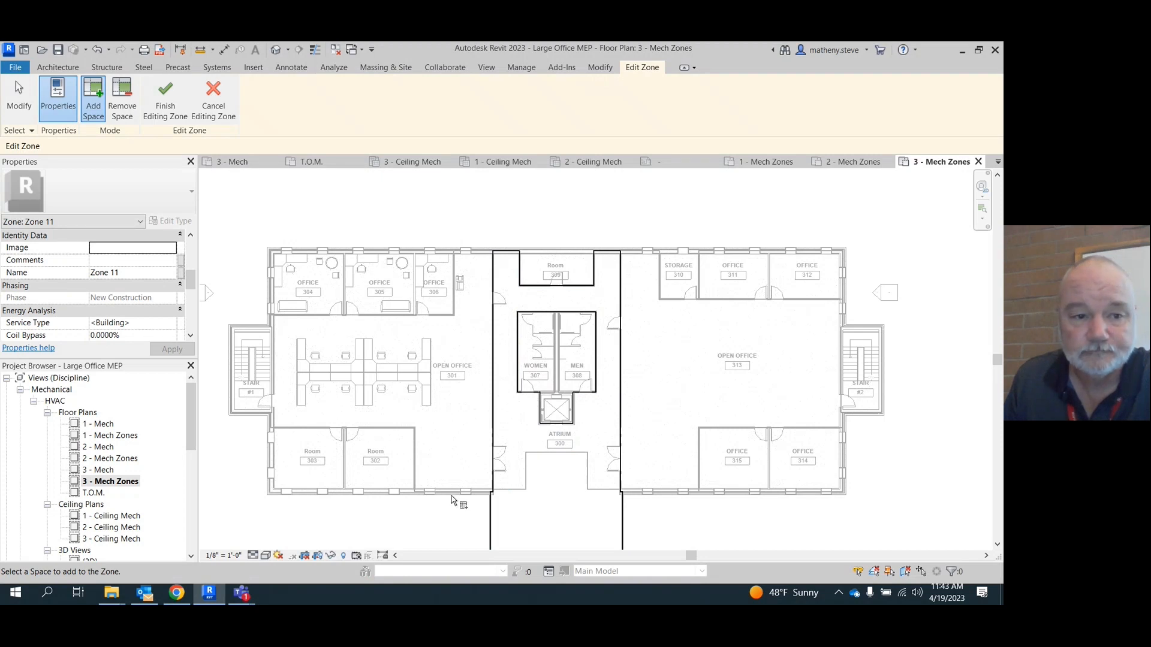
click(132, 275)
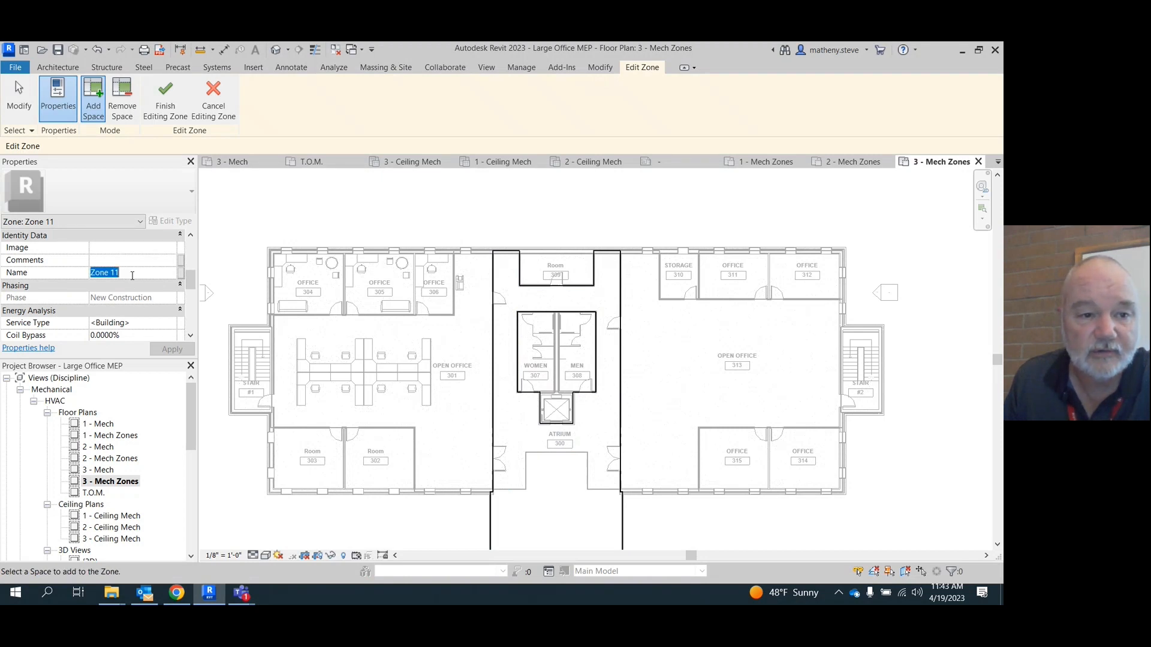
click(129, 273)
key(BackSpace)
key(BackSpace)
text(5)
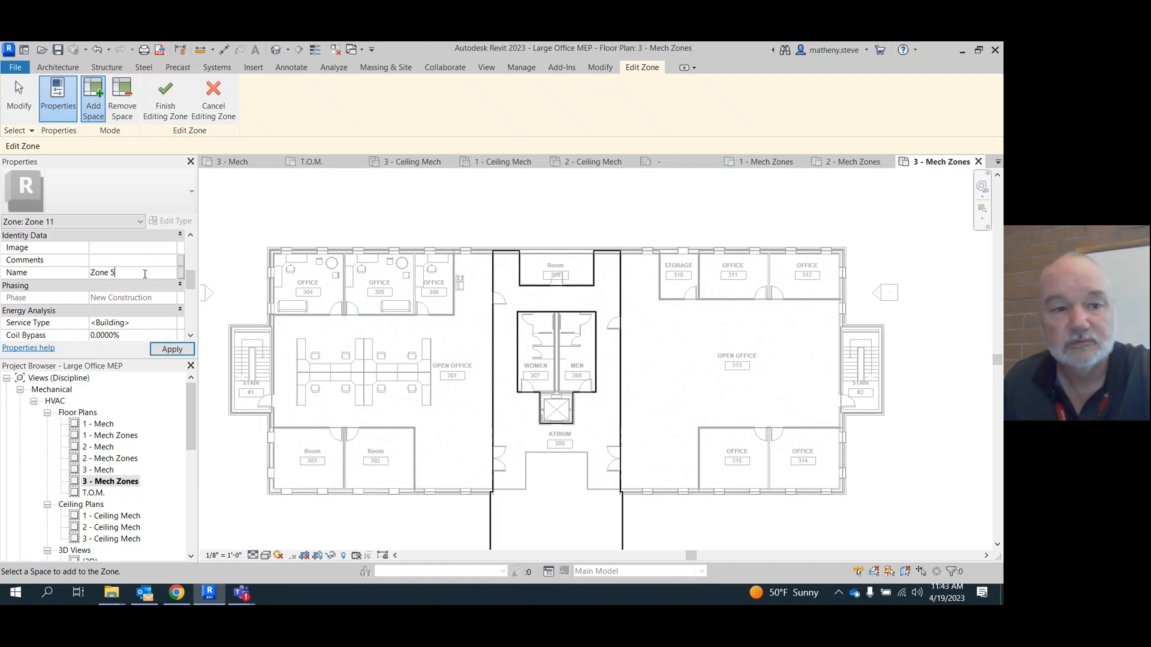
key(Return)
click(546, 359)
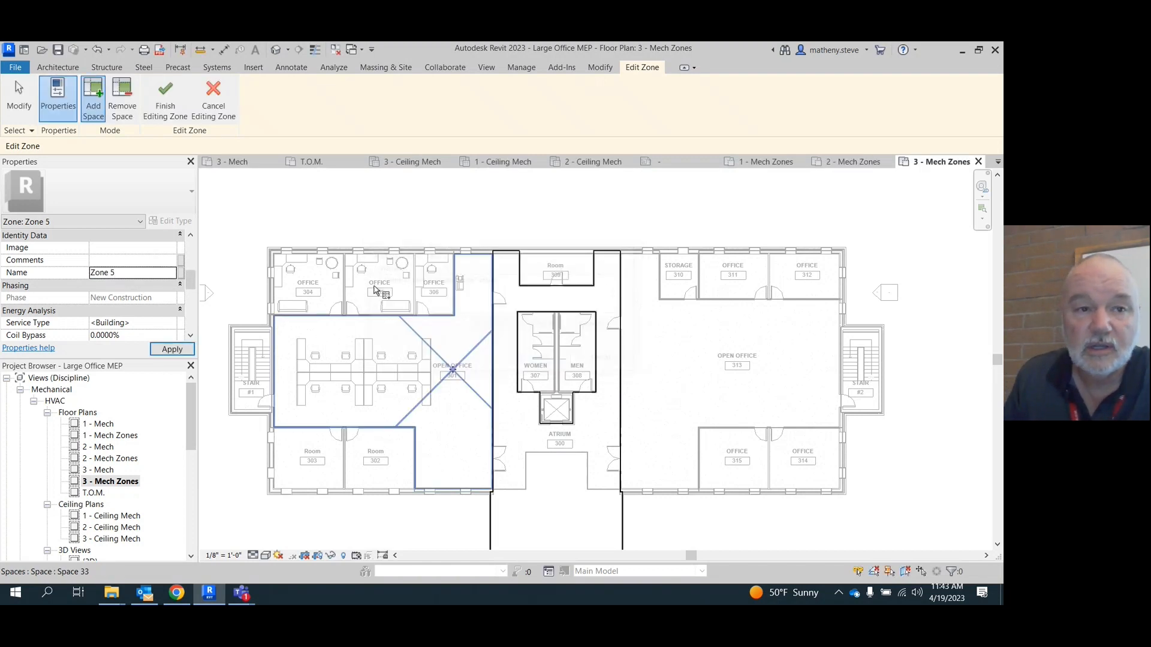
click(168, 114)
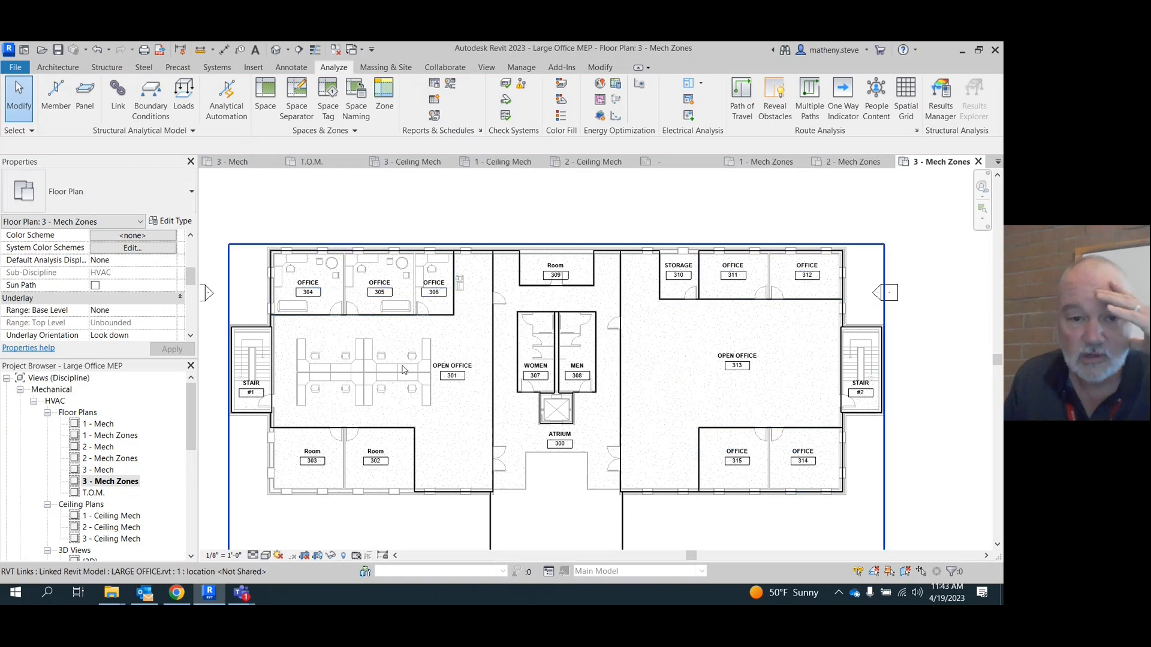
Create a third-floor zone containing the Room 309 space and name it Zone 9, allowing the duplicate name
mouse_move(483, 505)
middle_down()
mouse_move(478, 452)
mouse_move(471, 464)
middle_up()
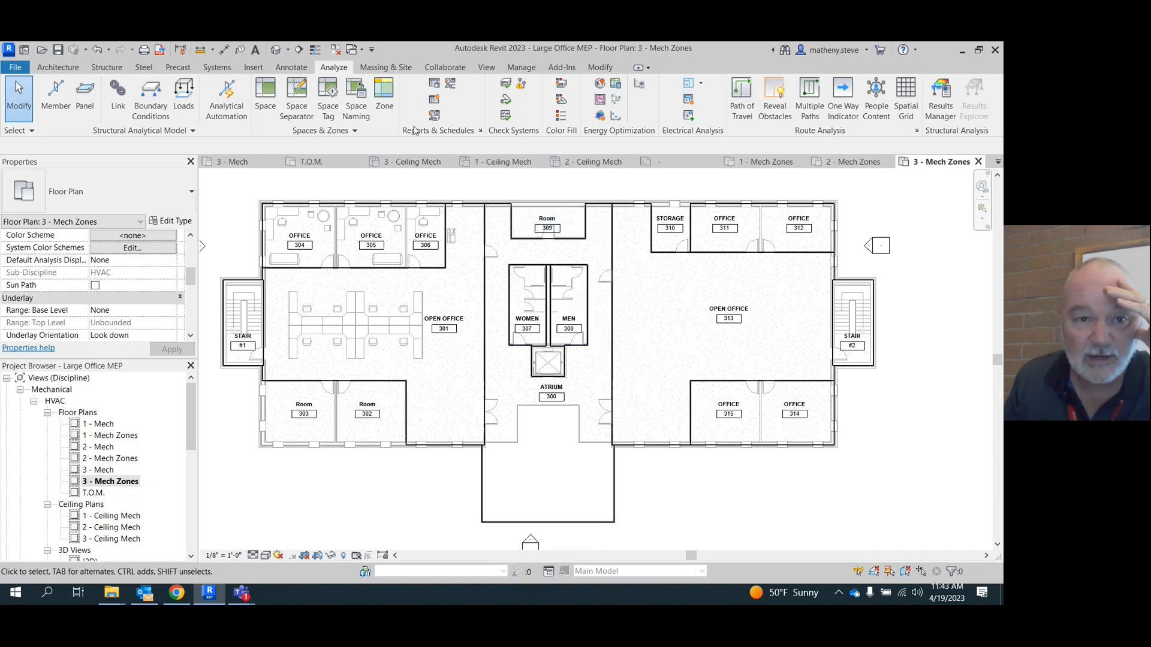
click(395, 112)
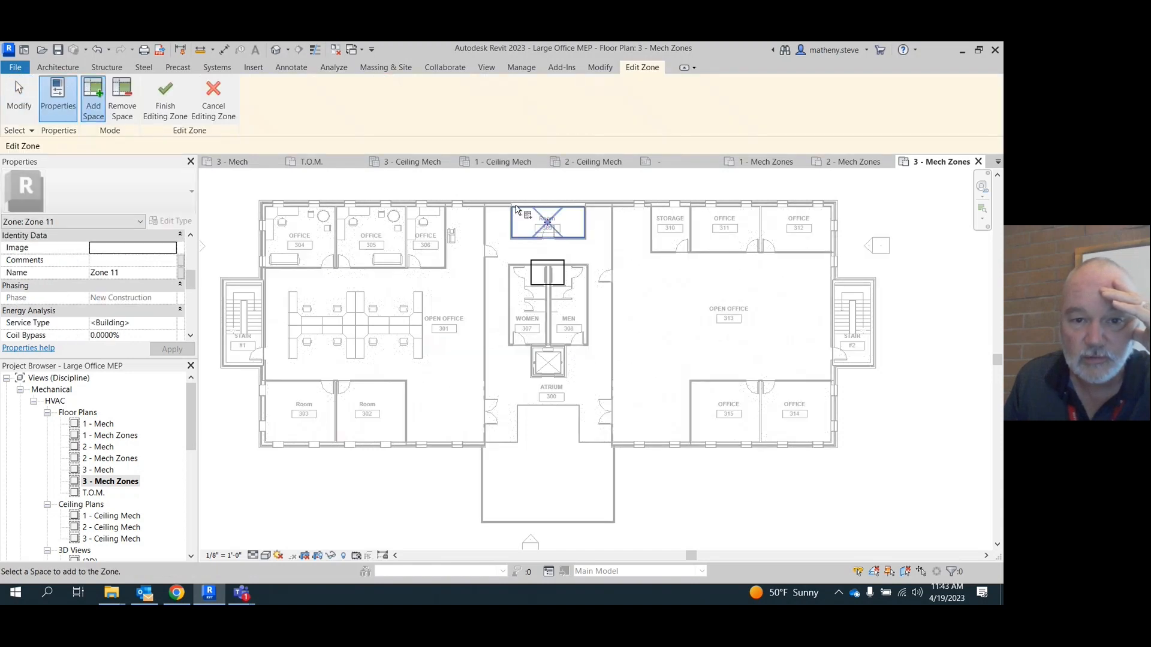
click(545, 223)
click(132, 271)
click(129, 273)
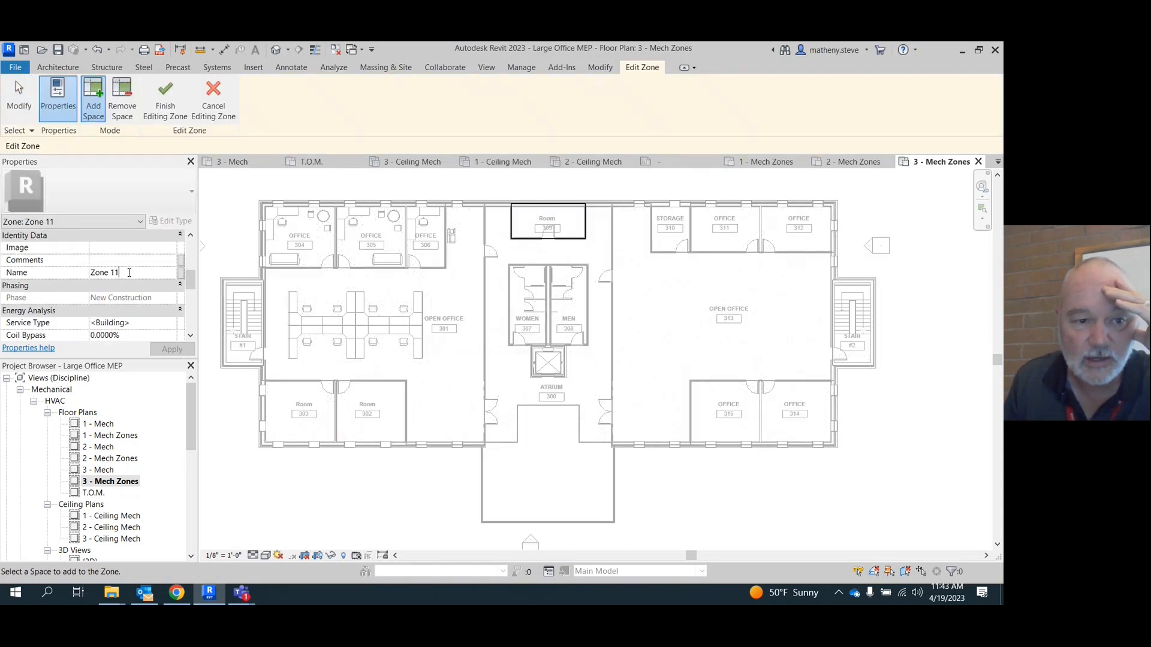
key(BackSpace)
key(BackSpace)
text(9)
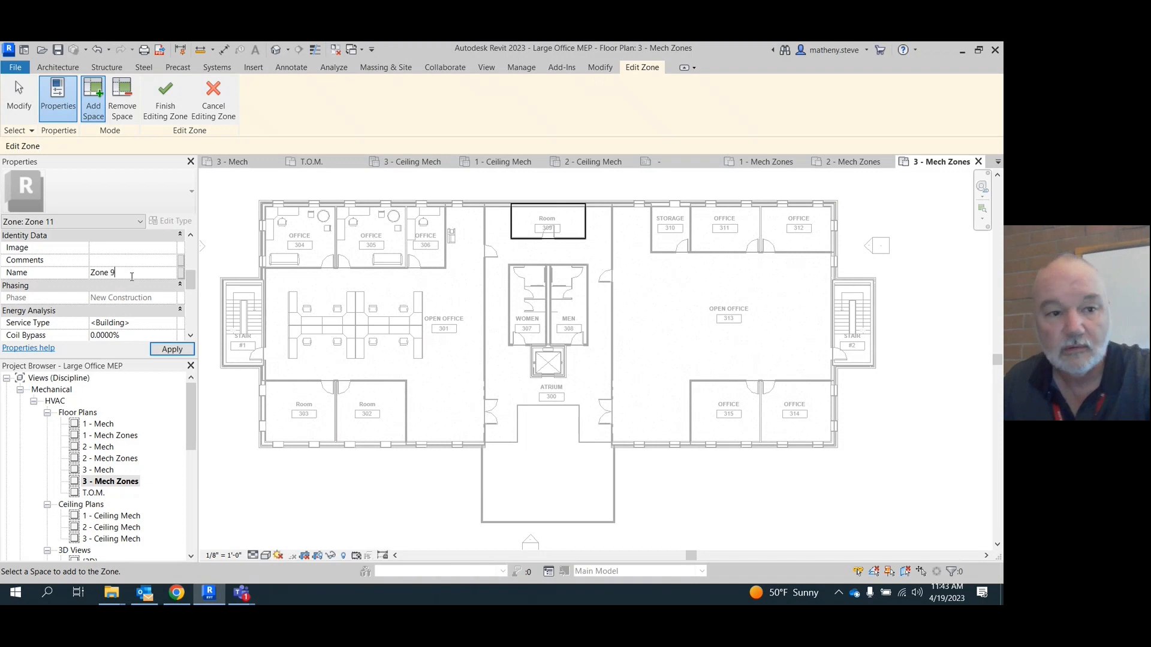
key(Return)
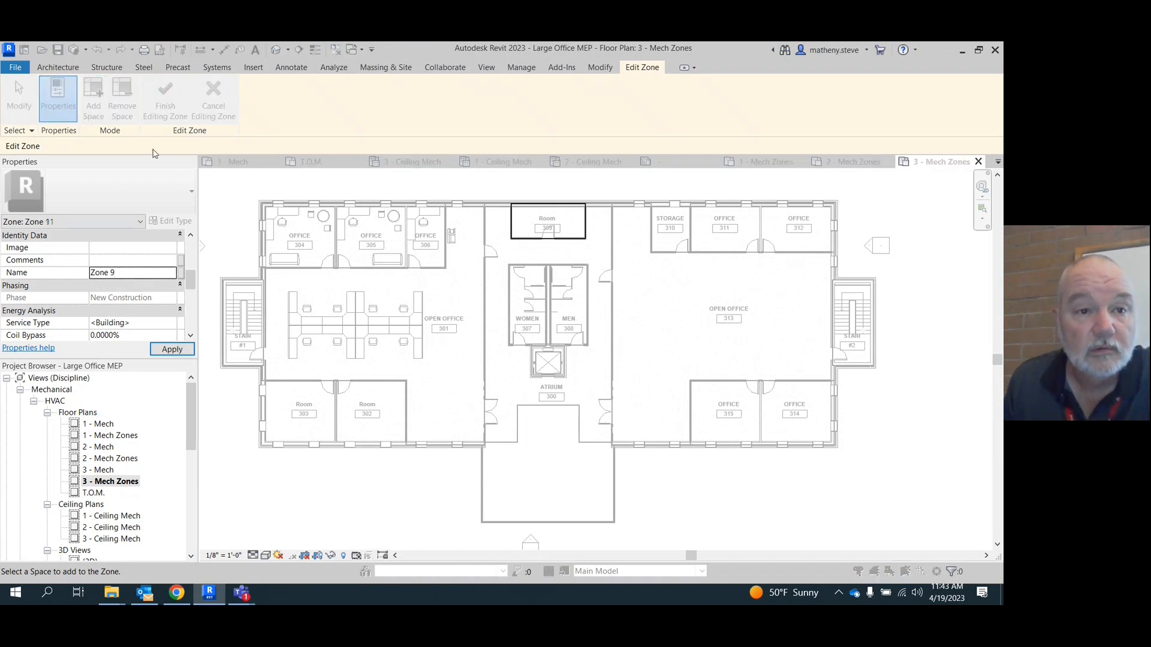
click(547, 359)
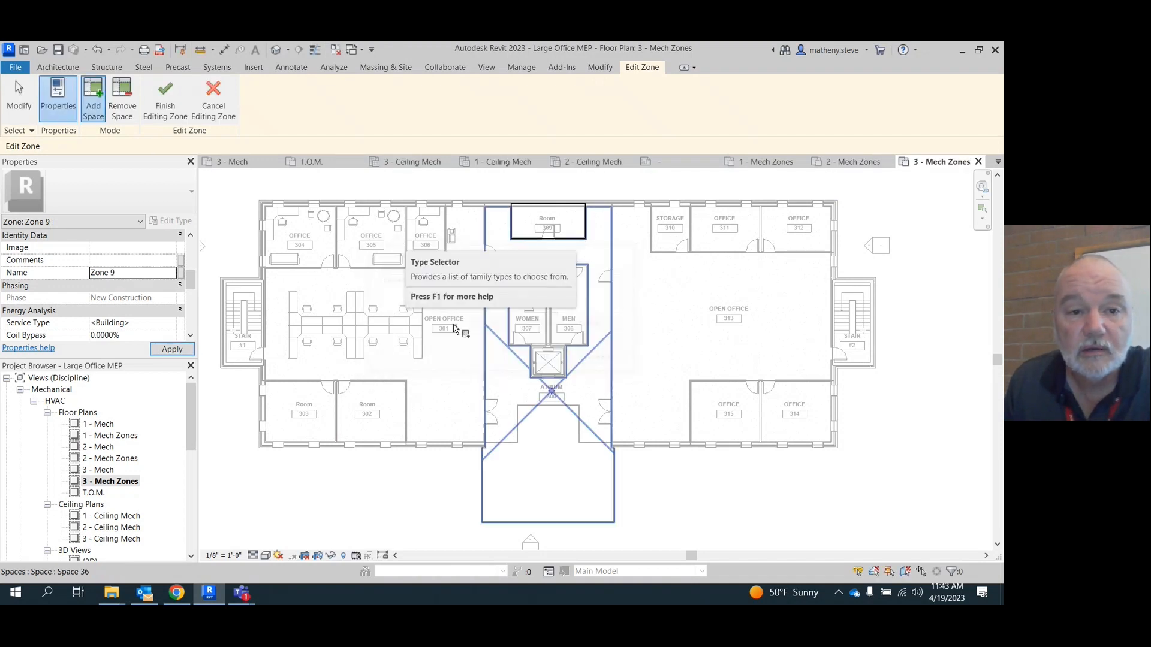
click(165, 99)
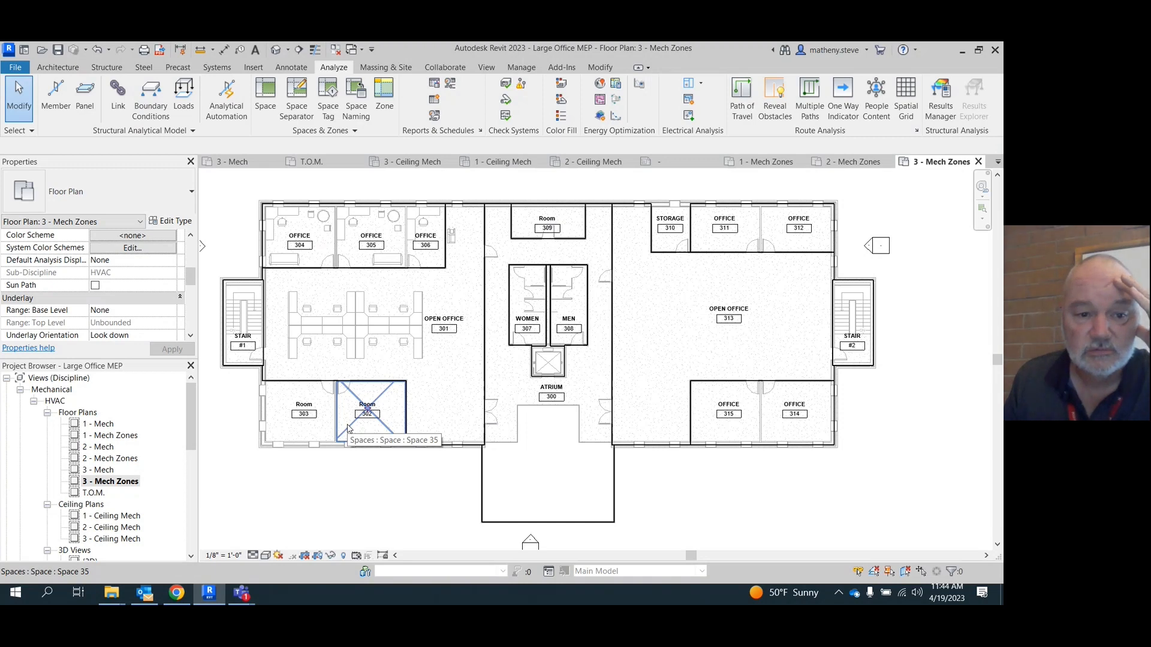
click(386, 103)
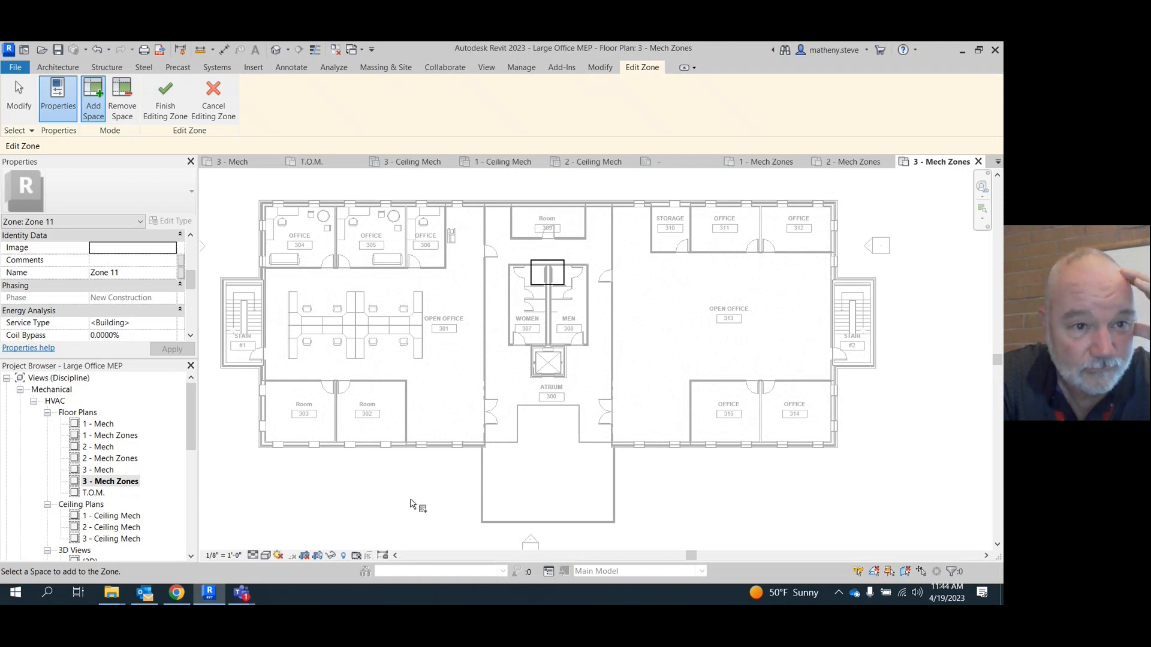
key(Escape)
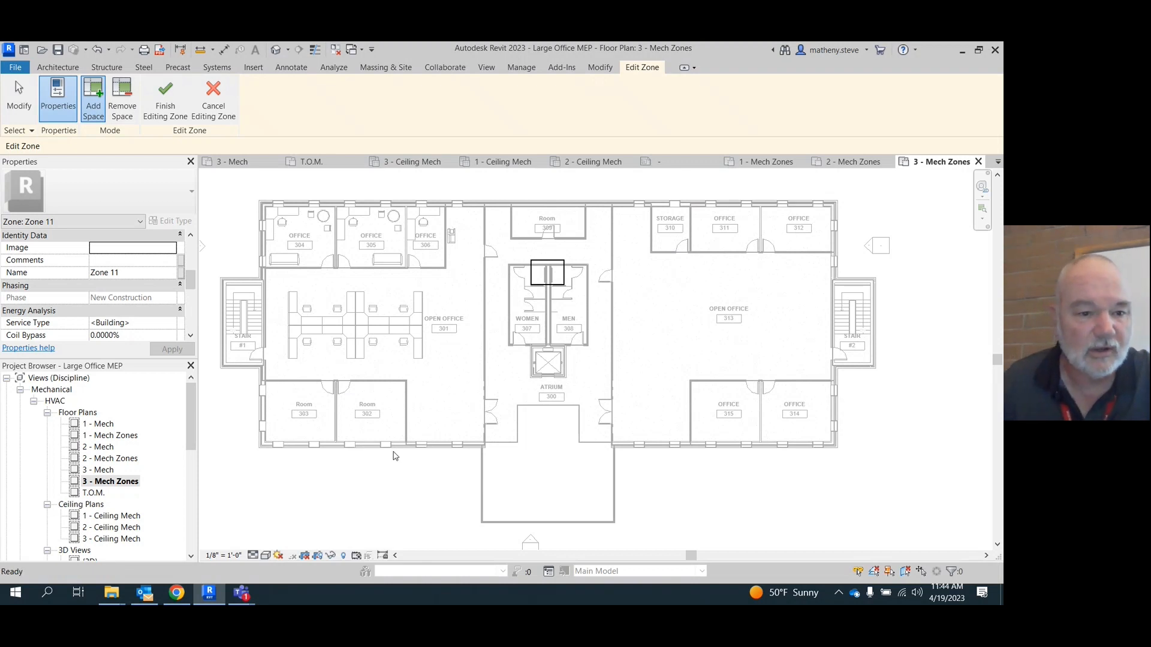
double_click(135, 435)
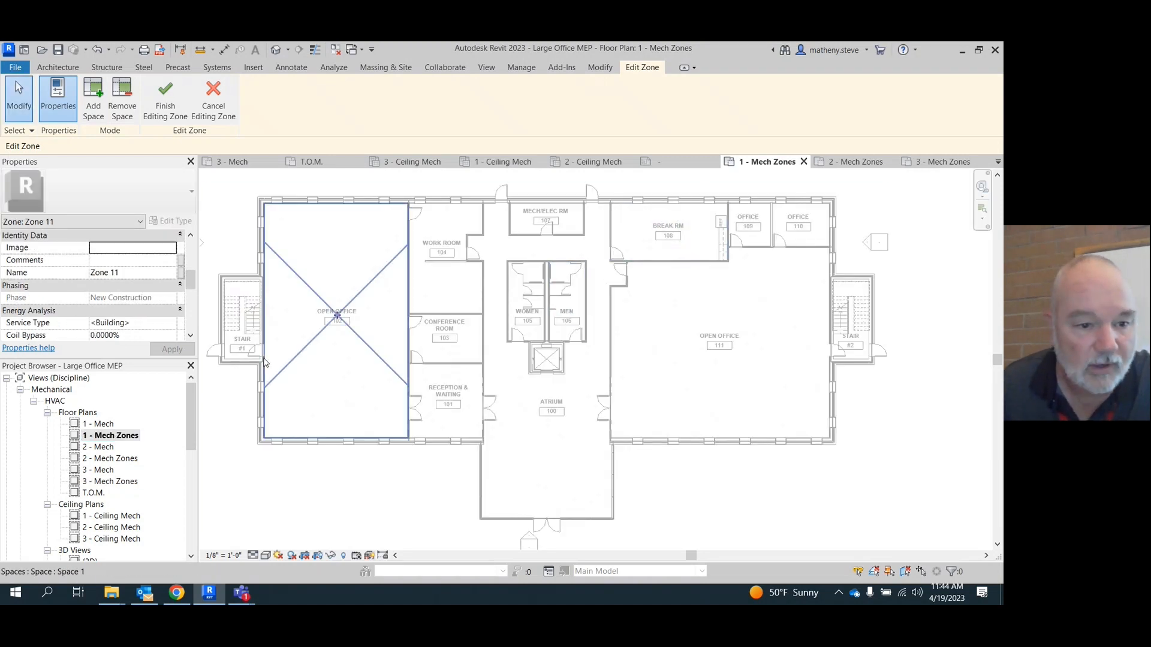
click(117, 437)
key(Escape)
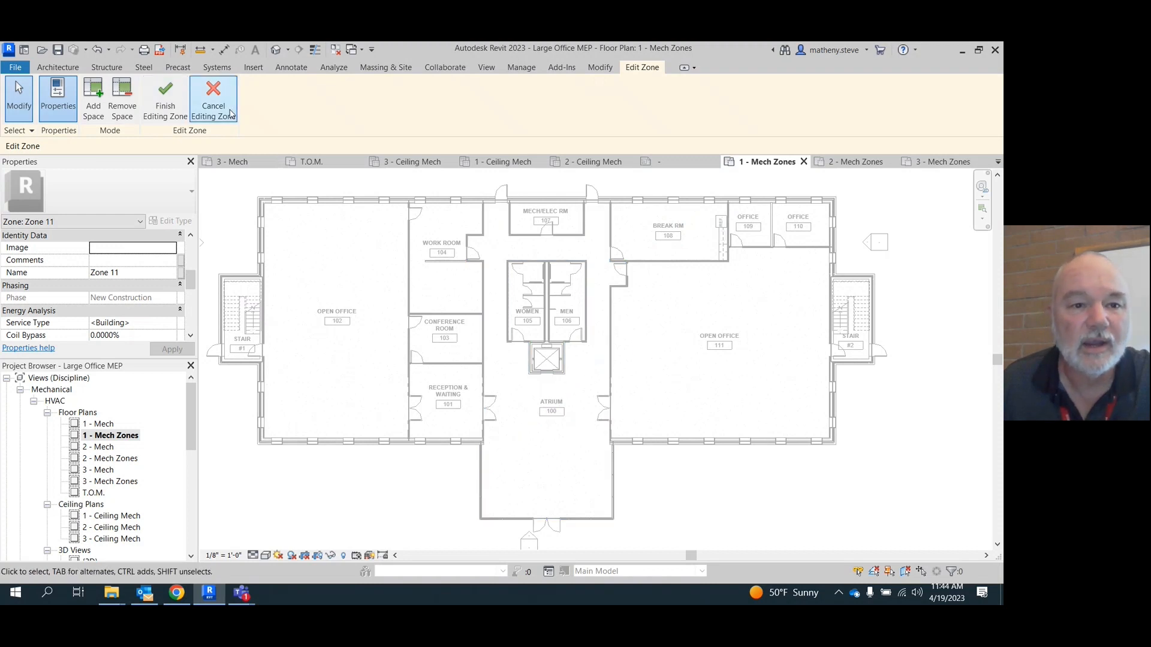
click(165, 98)
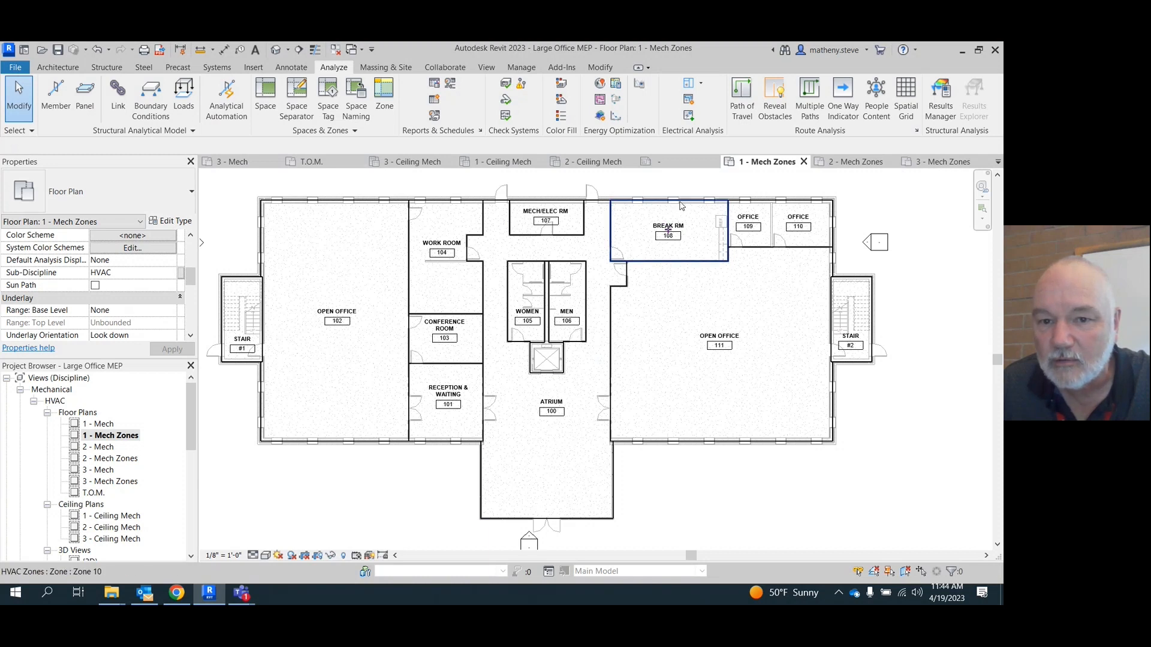
Check the name of the BREAK RM 108 zone on the first-floor zone plan and return to the 3 - Mech Zones plan
click(700, 266)
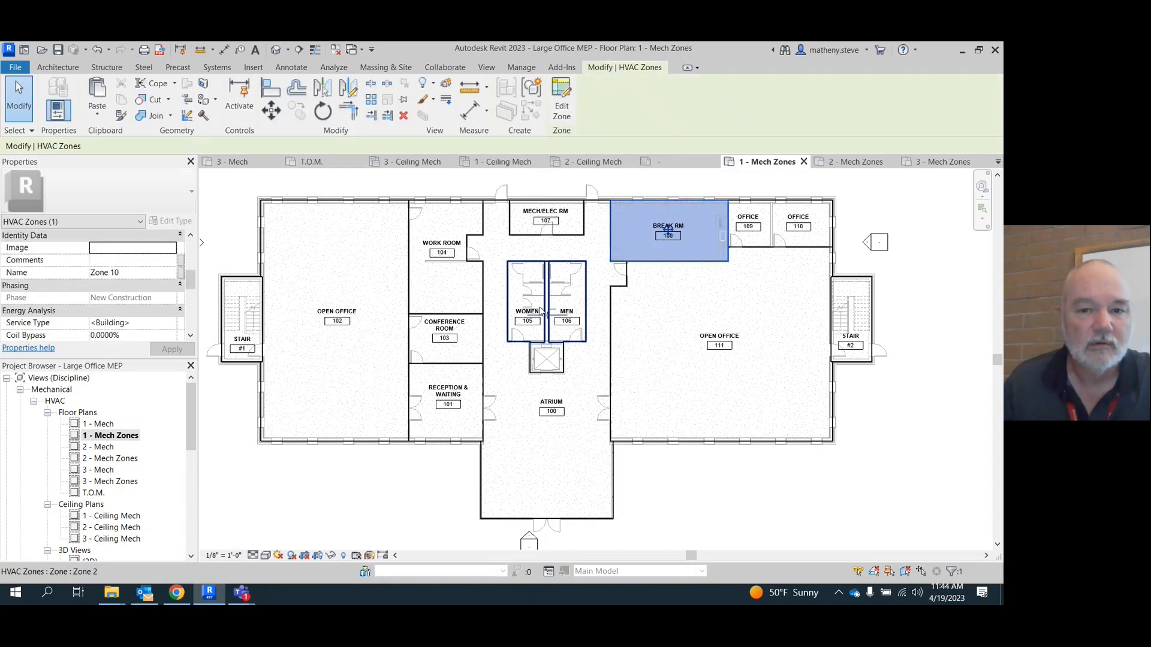
key(Escape)
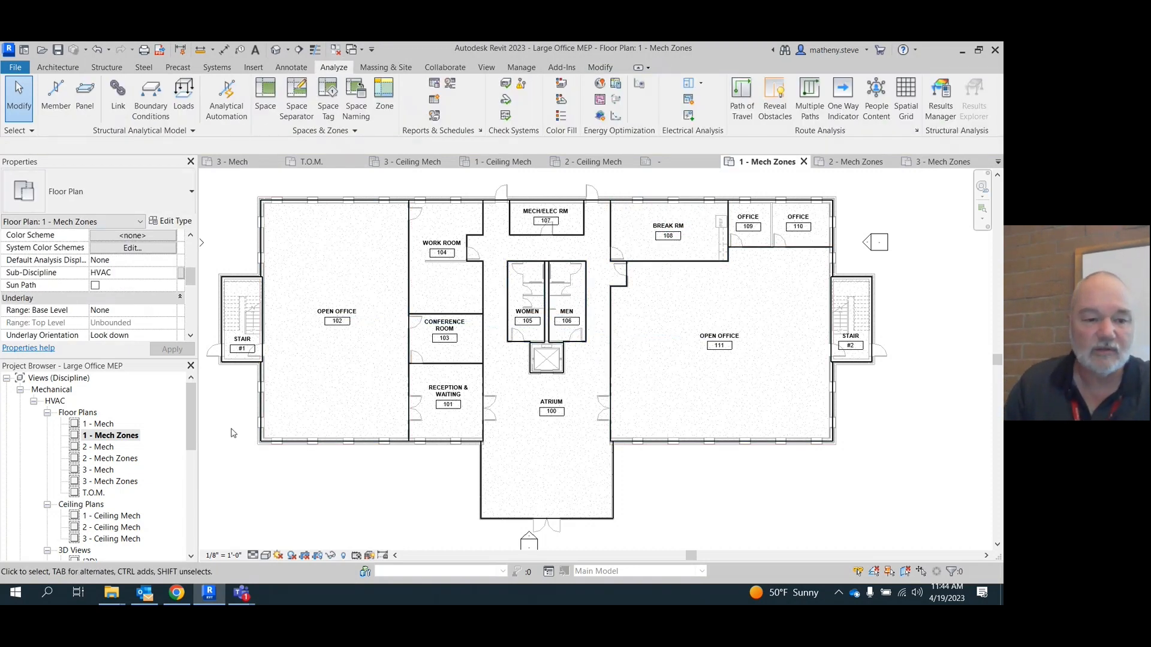
double_click(122, 482)
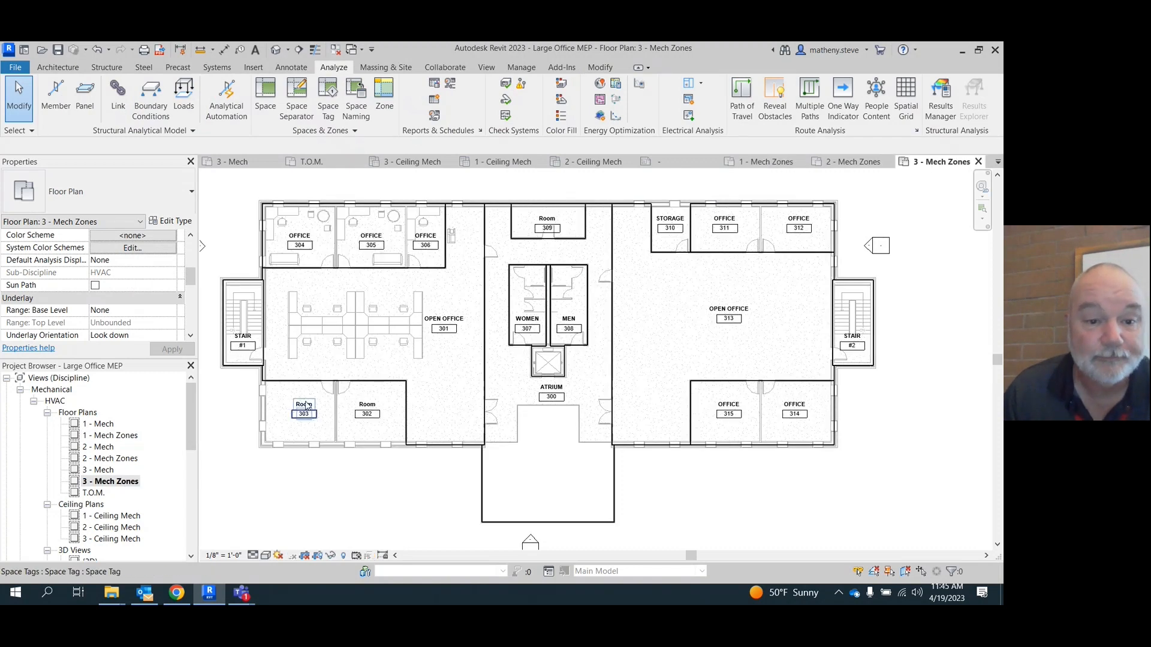
Create another zone on the third floor containing the Room 303 and Room 302 spaces
click(384, 96)
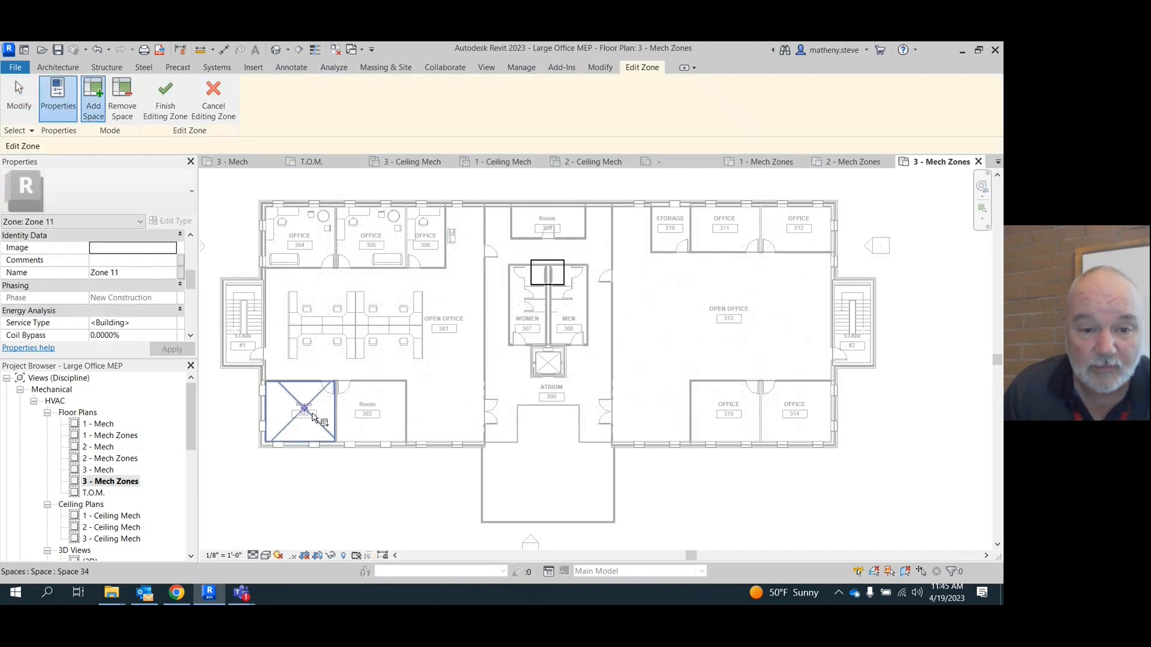
click(318, 425)
click(393, 432)
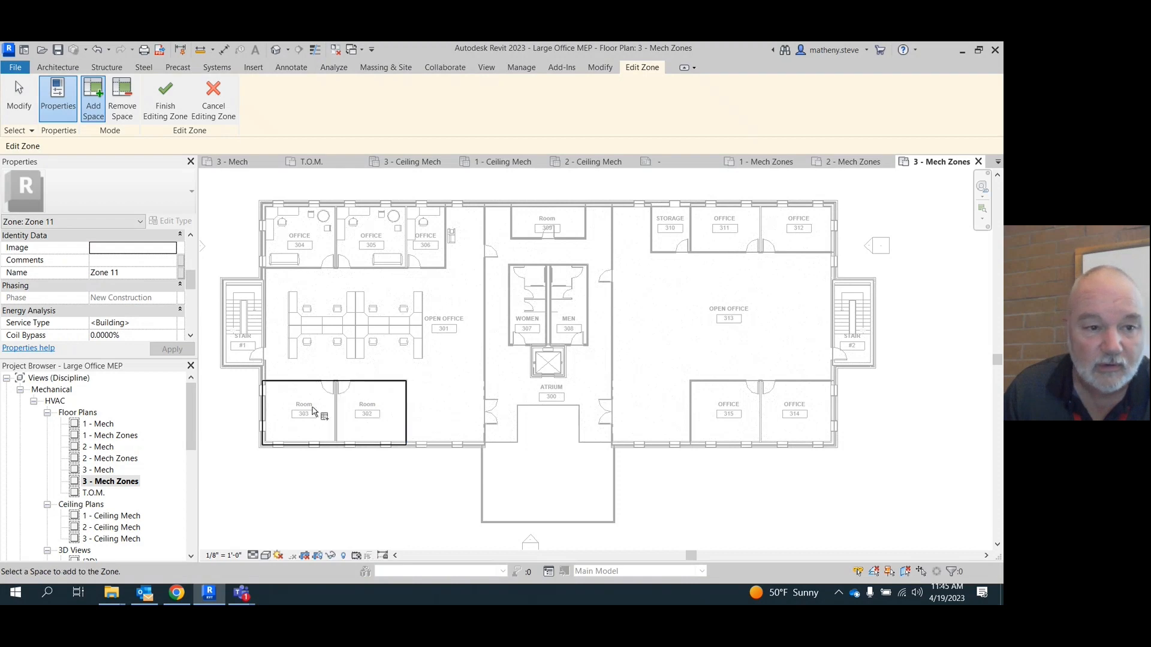
Finish the zone for Rooms 302 and 303, and create another third-floor zone containing the STORAGE 310 space
click(166, 108)
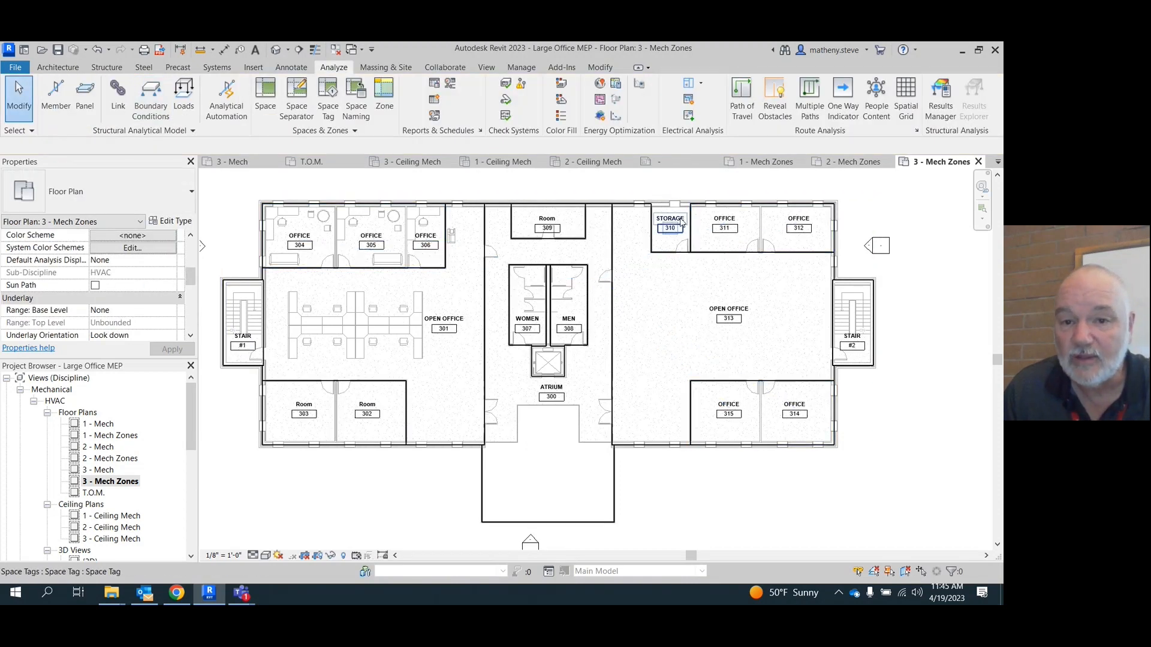
click(379, 103)
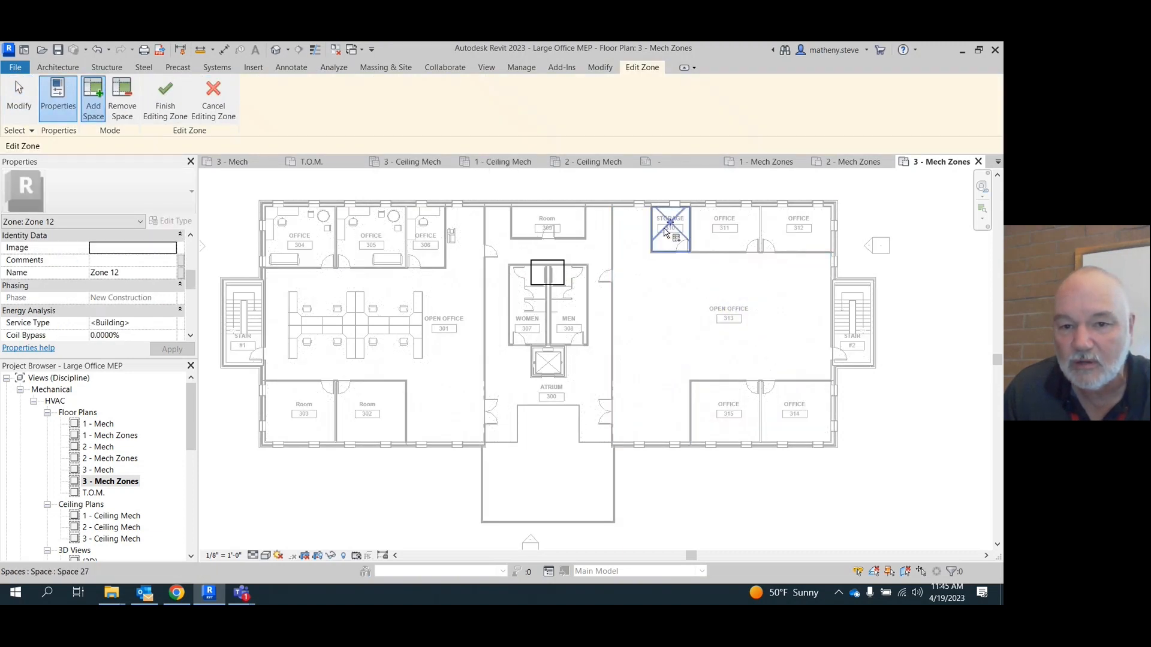
click(664, 233)
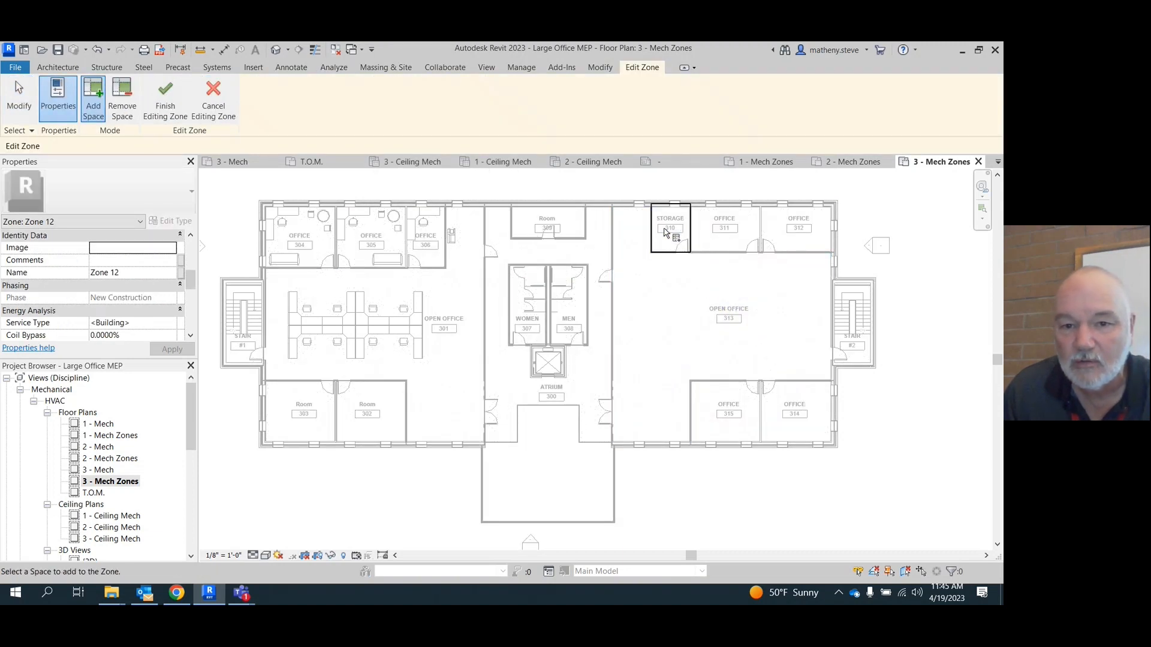
click(166, 108)
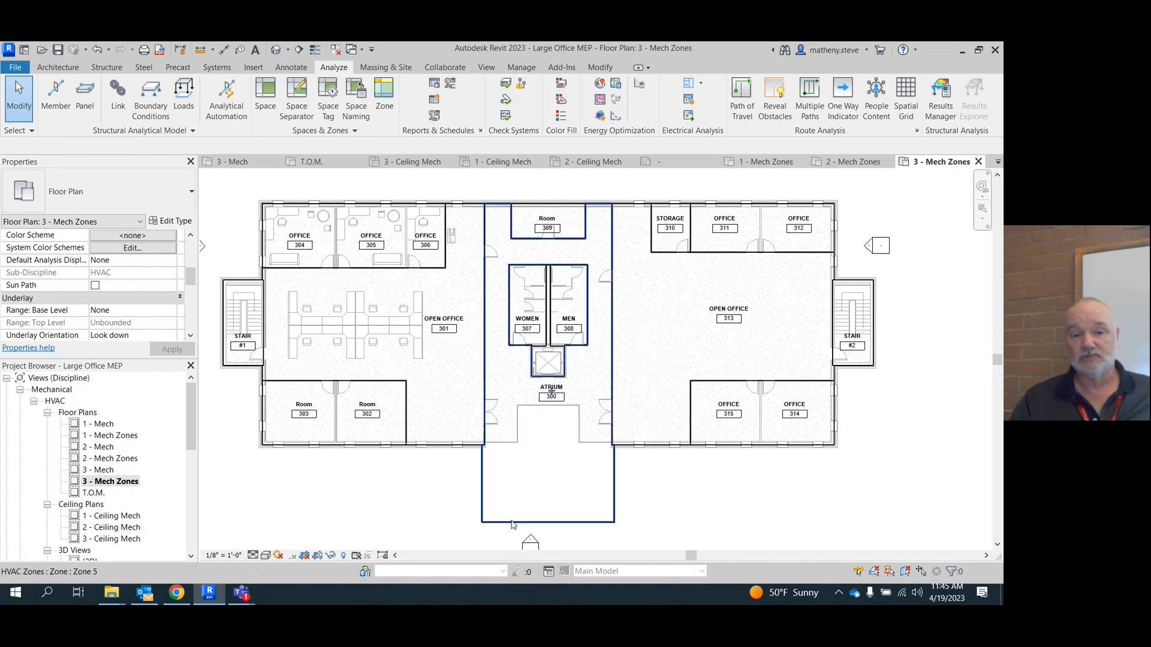
Check activity instruction 7 about the color scheme and legend in Chrome, then return to Revit and open the 1 - Mech Zones floor plan
click(178, 593)
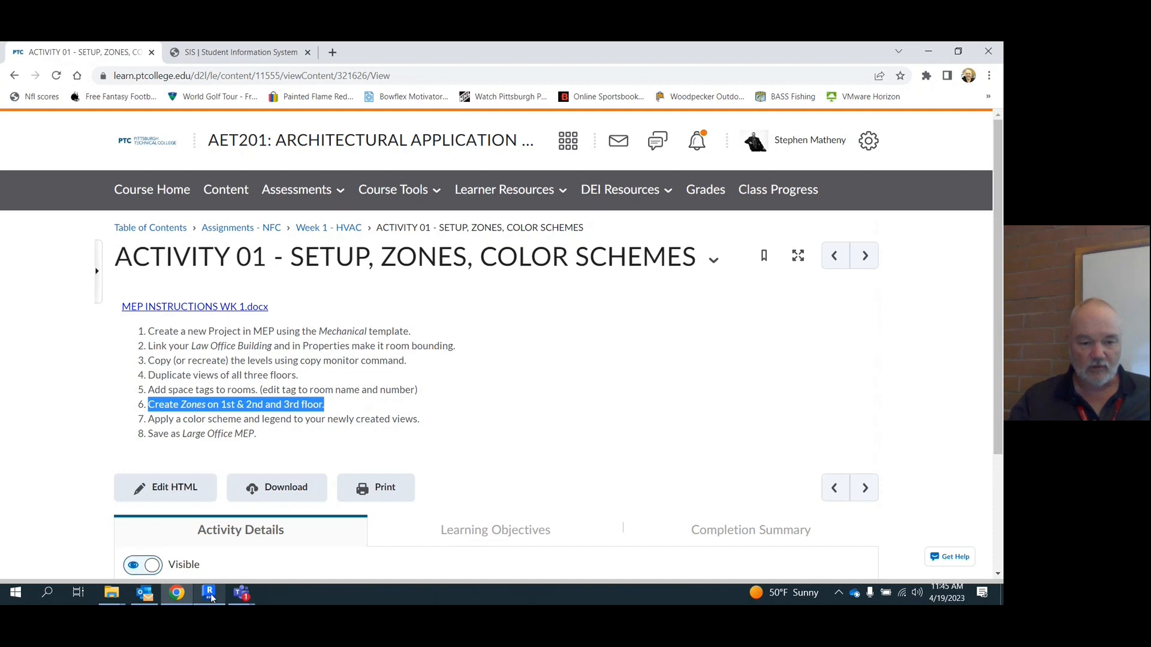
mouse_move(211, 600)
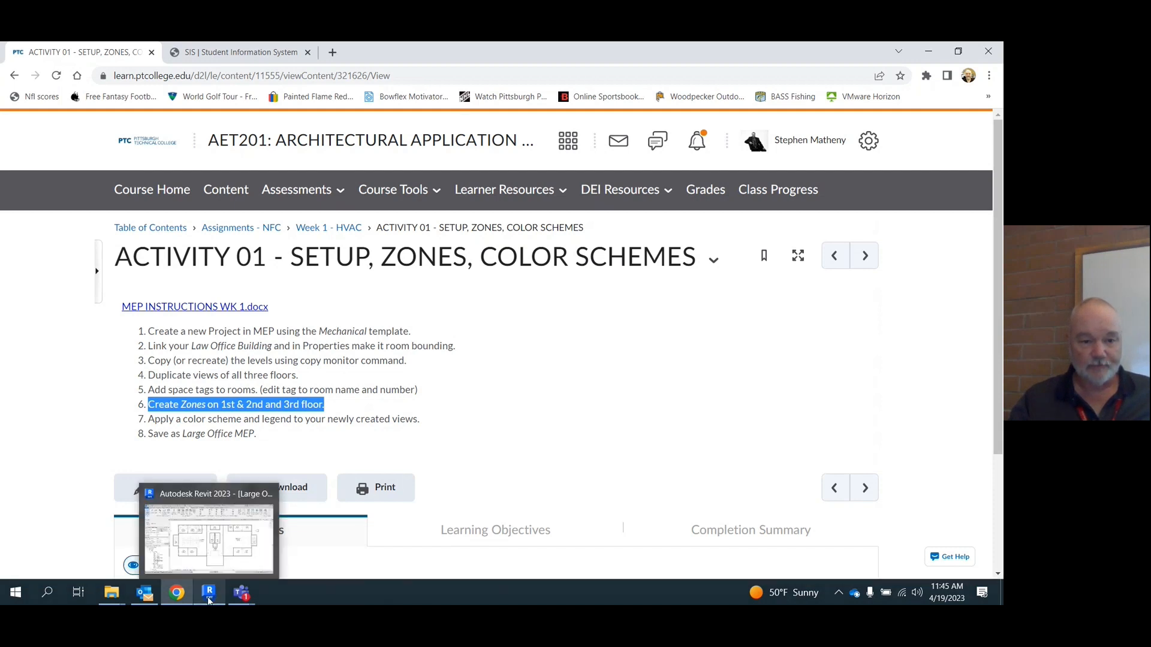
drag(421, 421, 147, 422)
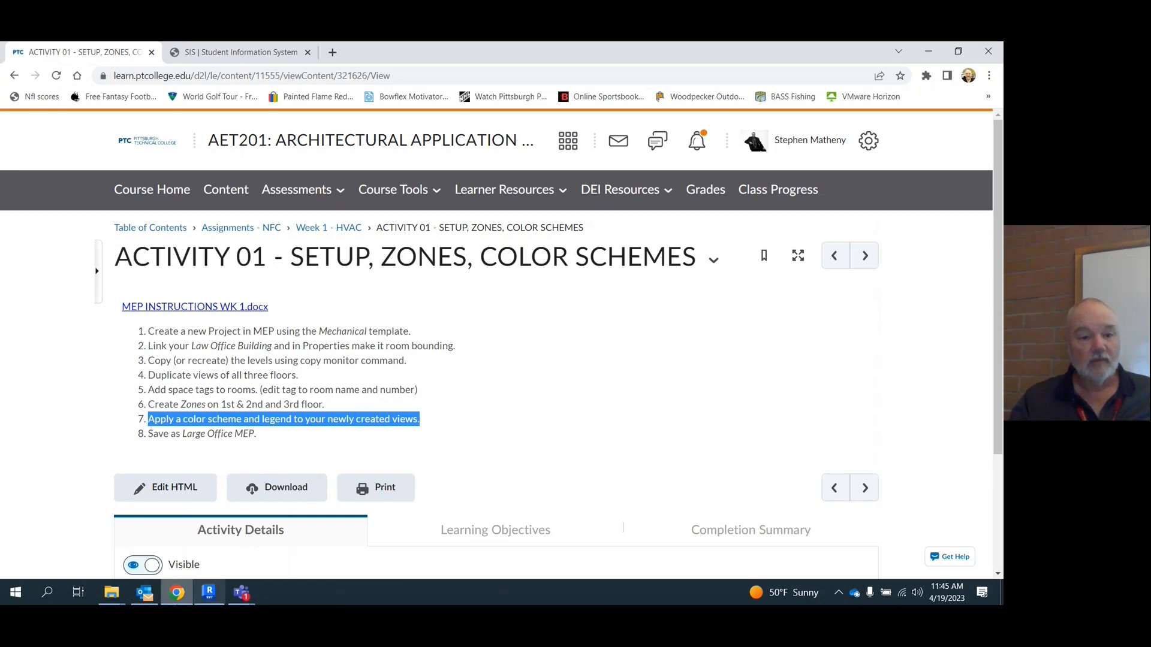
click(209, 593)
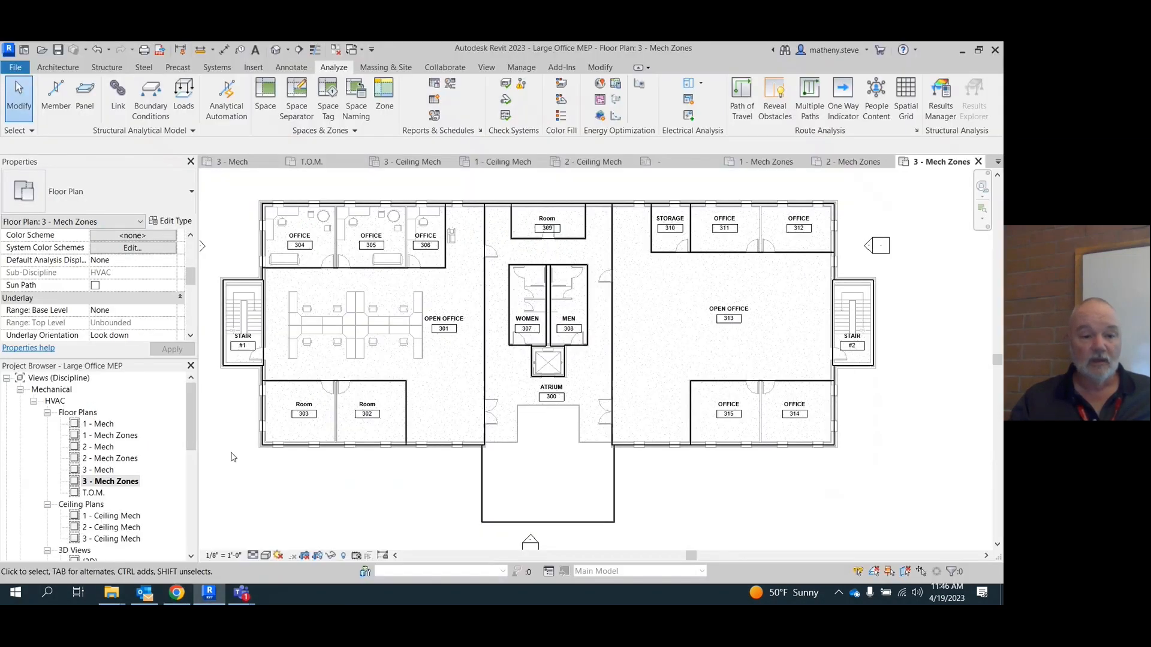
double_click(107, 435)
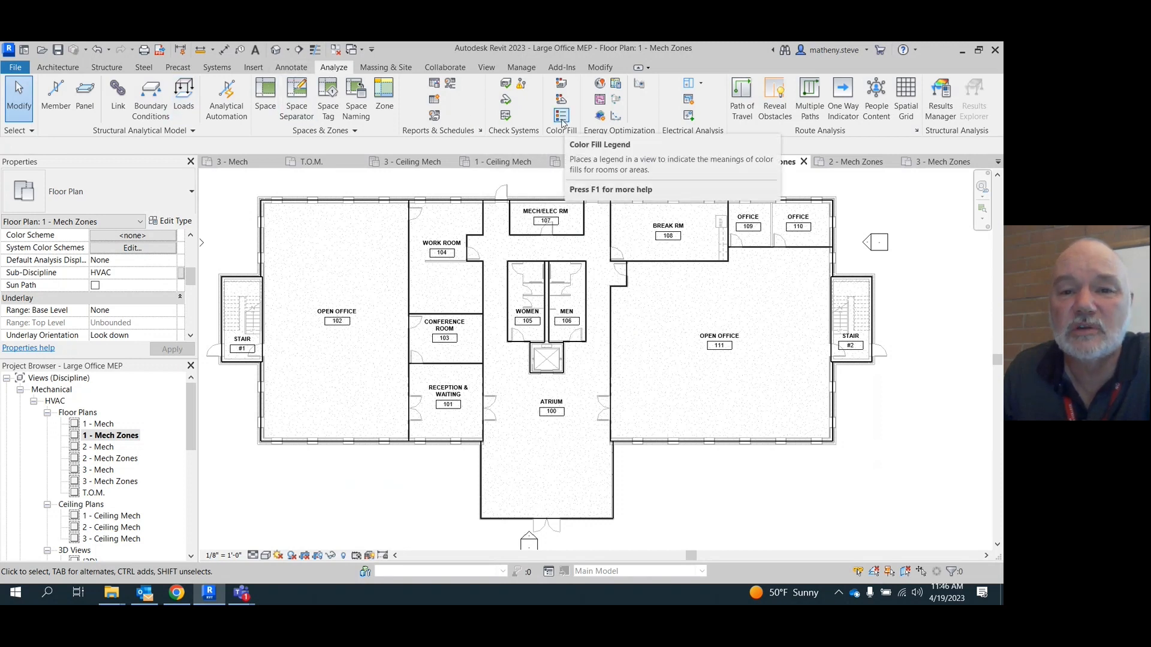
Look through the annotation, architecture, view, collaboration and management commands for a way to apply a color scheme
click(289, 68)
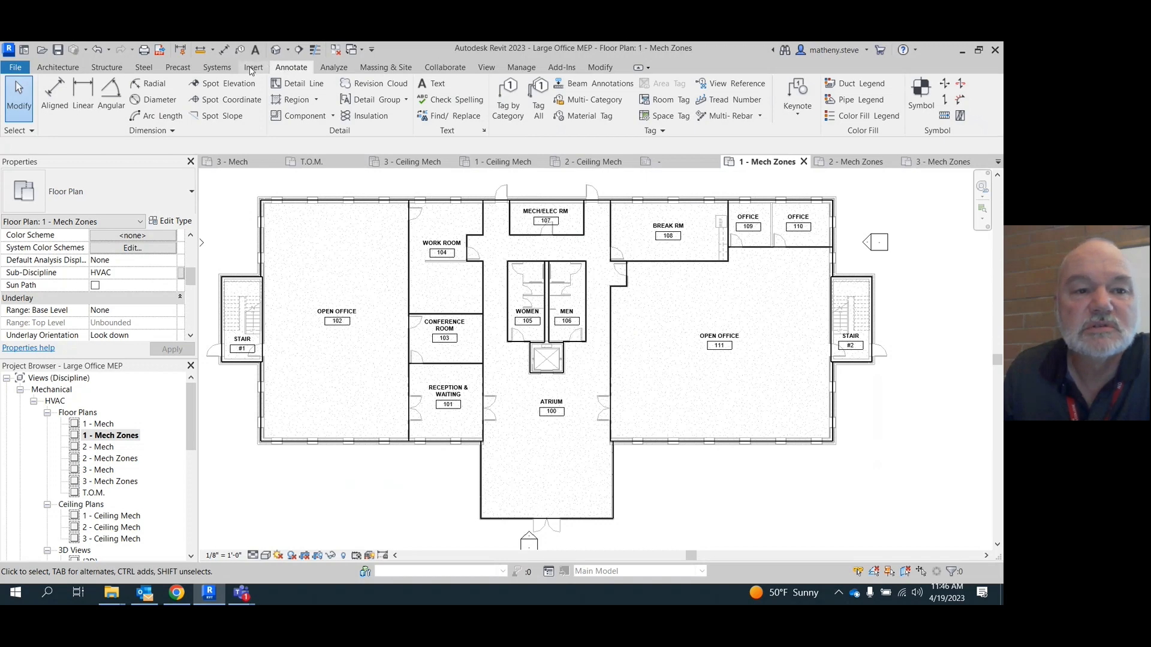
click(60, 68)
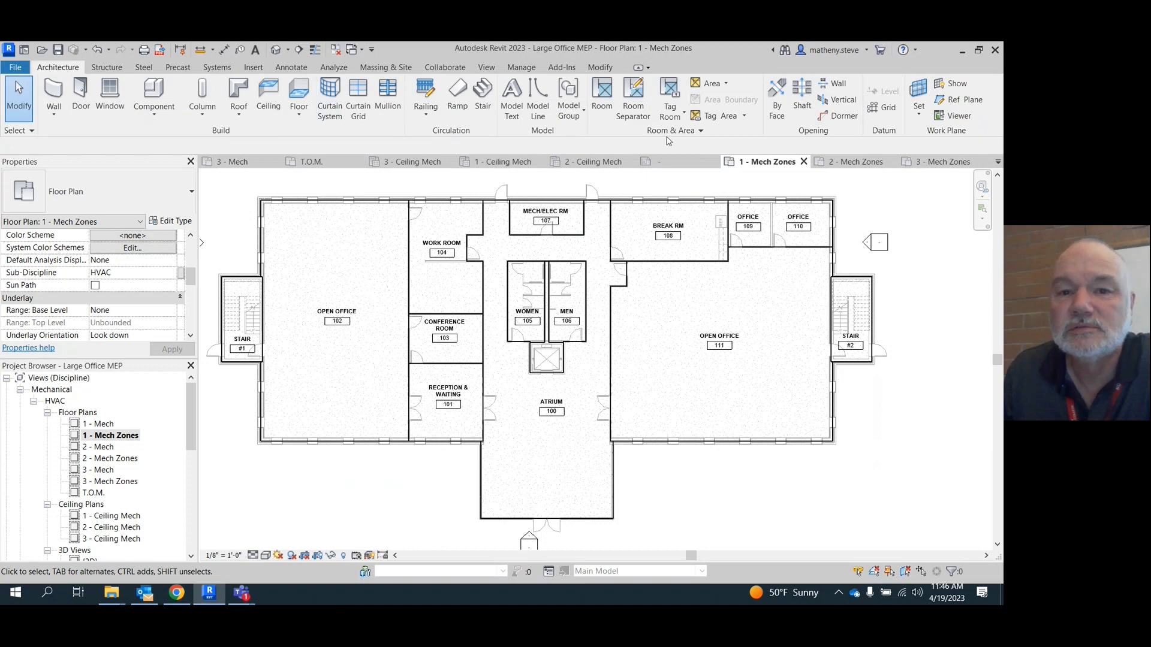
click(486, 68)
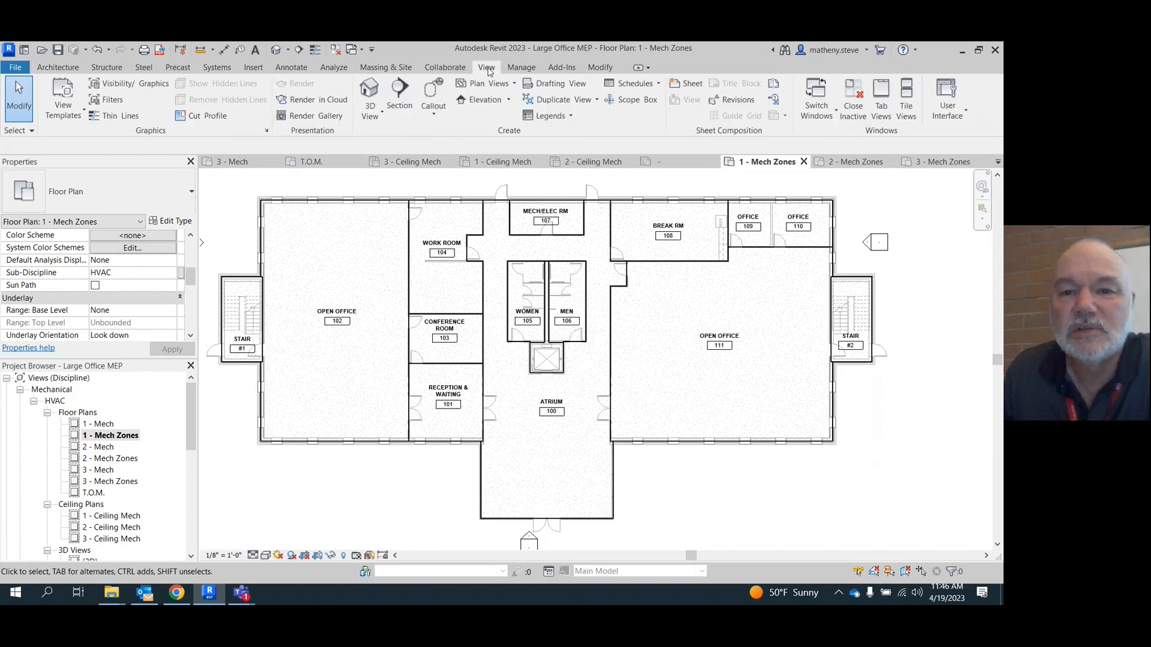
click(657, 84)
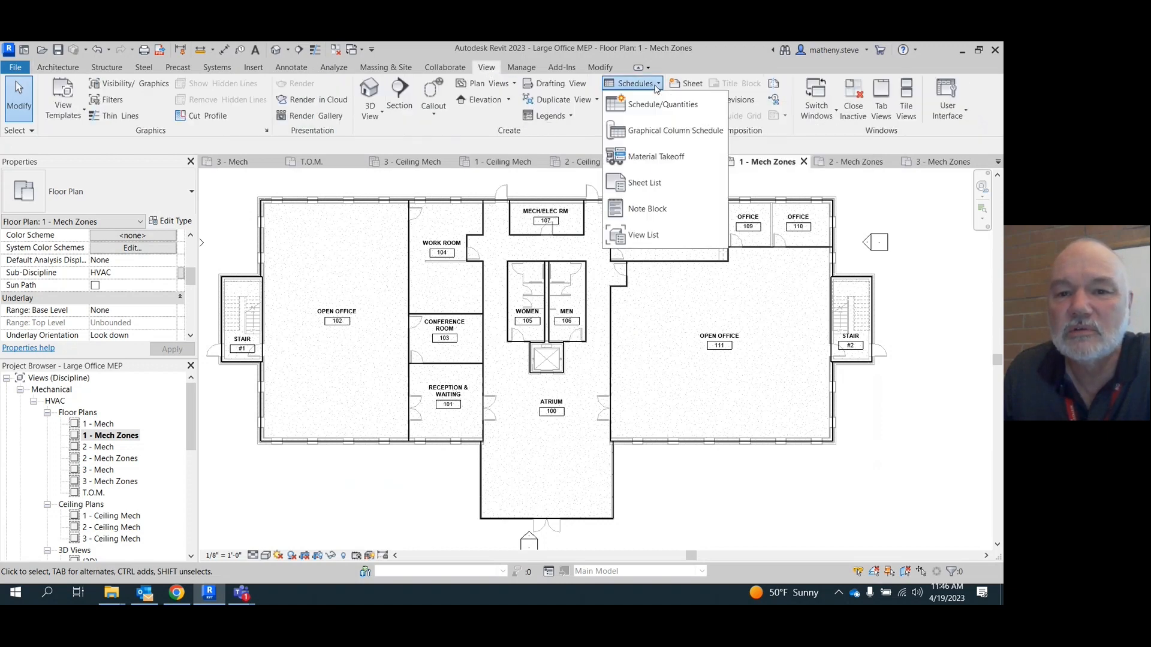
click(656, 84)
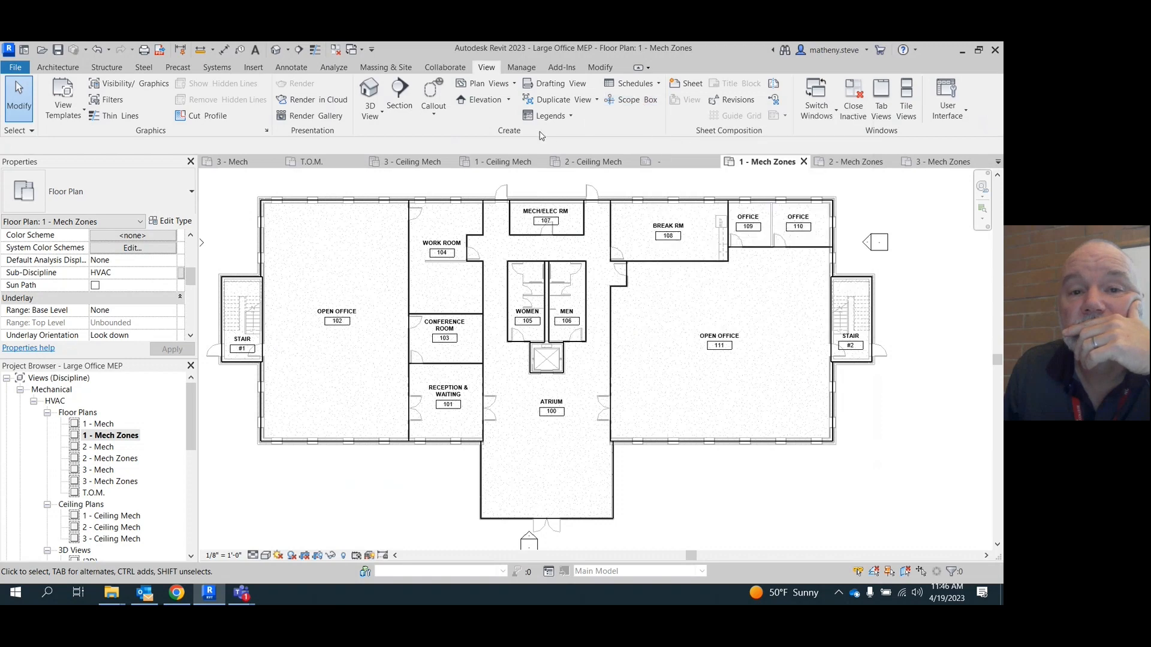
click(451, 70)
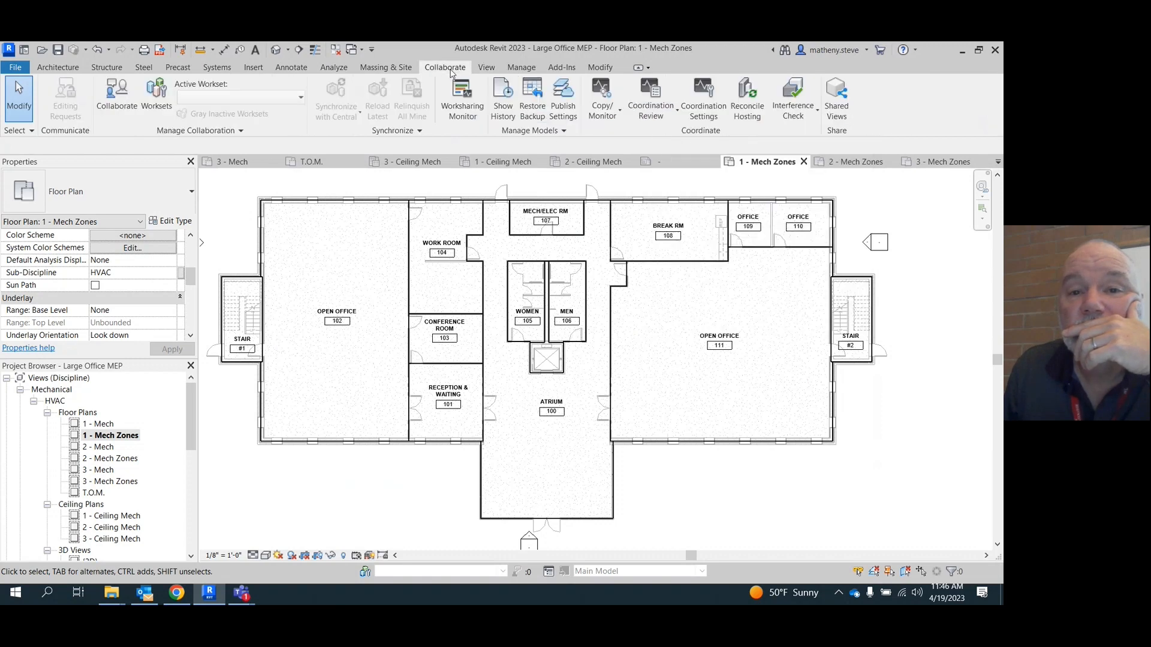
click(532, 70)
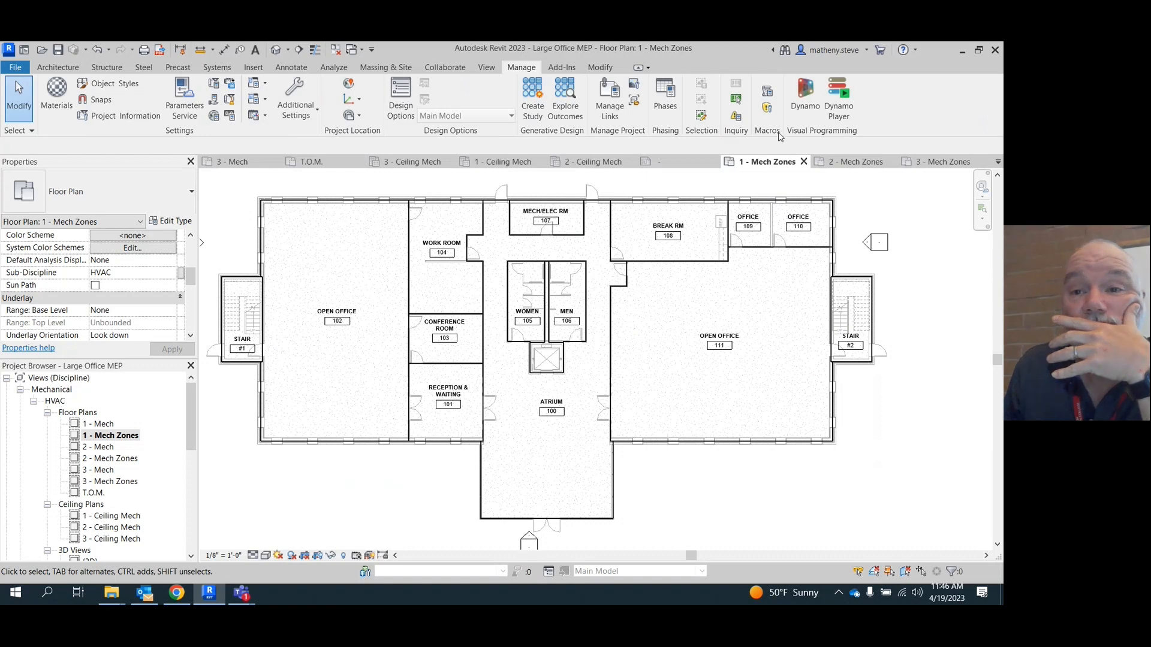
click(58, 67)
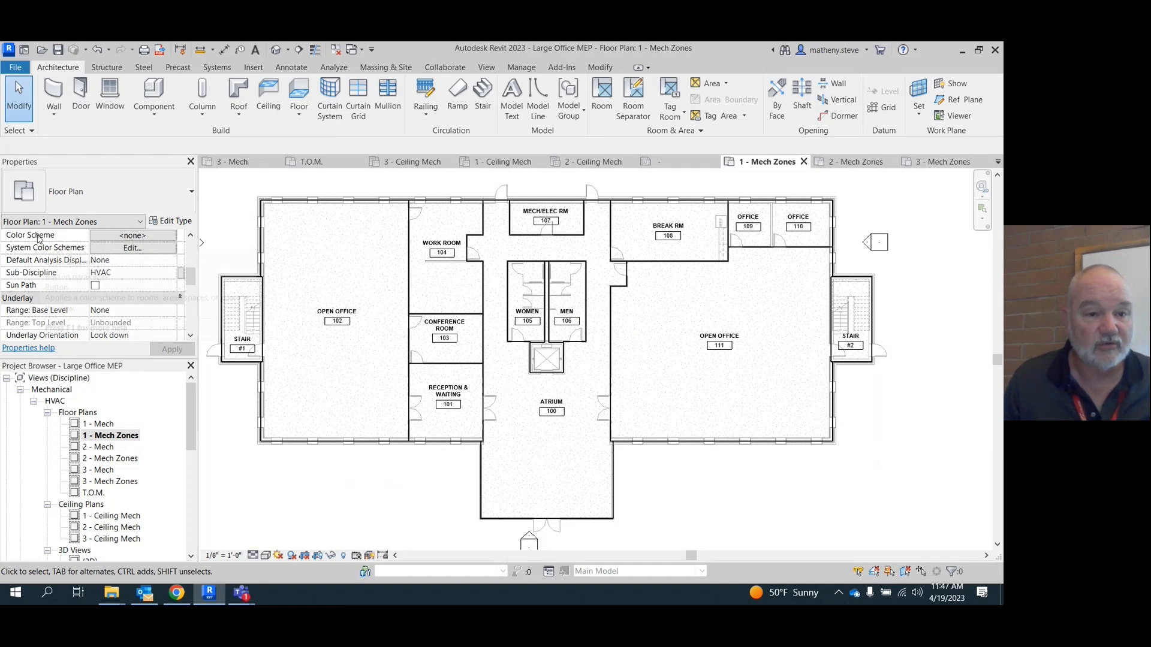
click(138, 236)
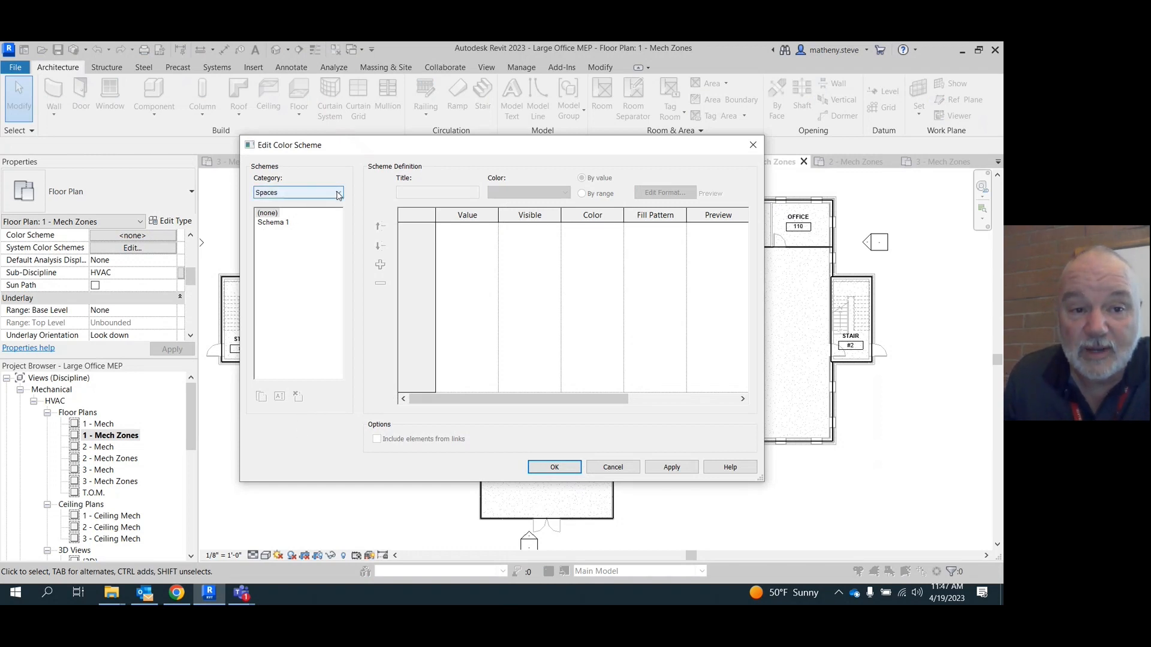
click(269, 223)
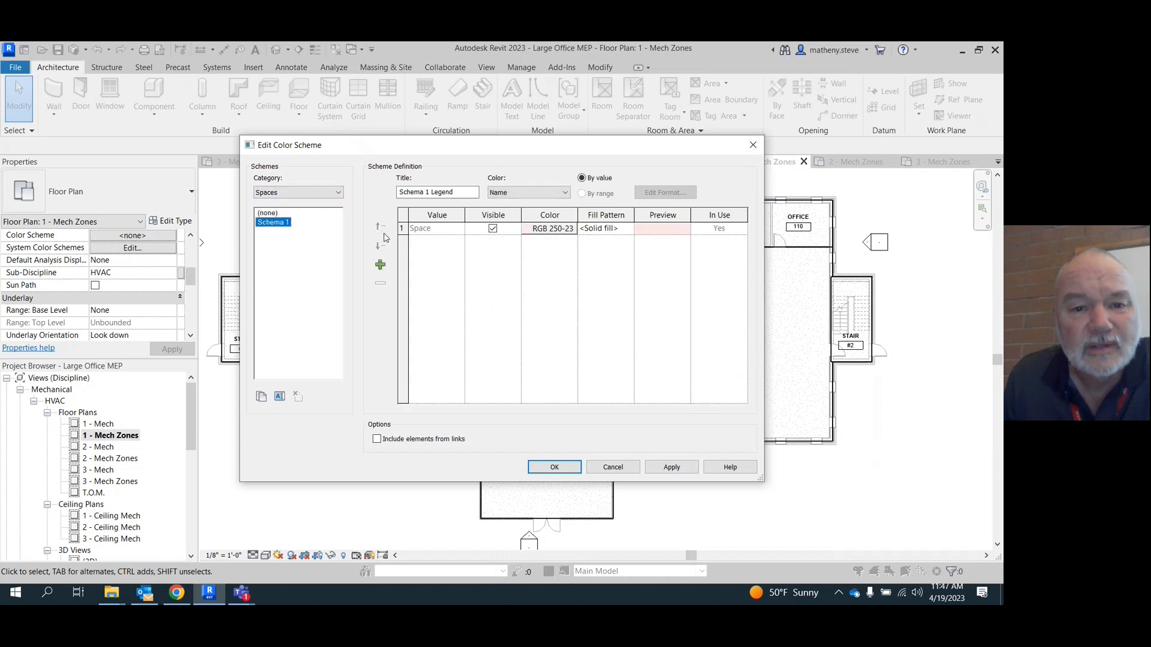
click(339, 193)
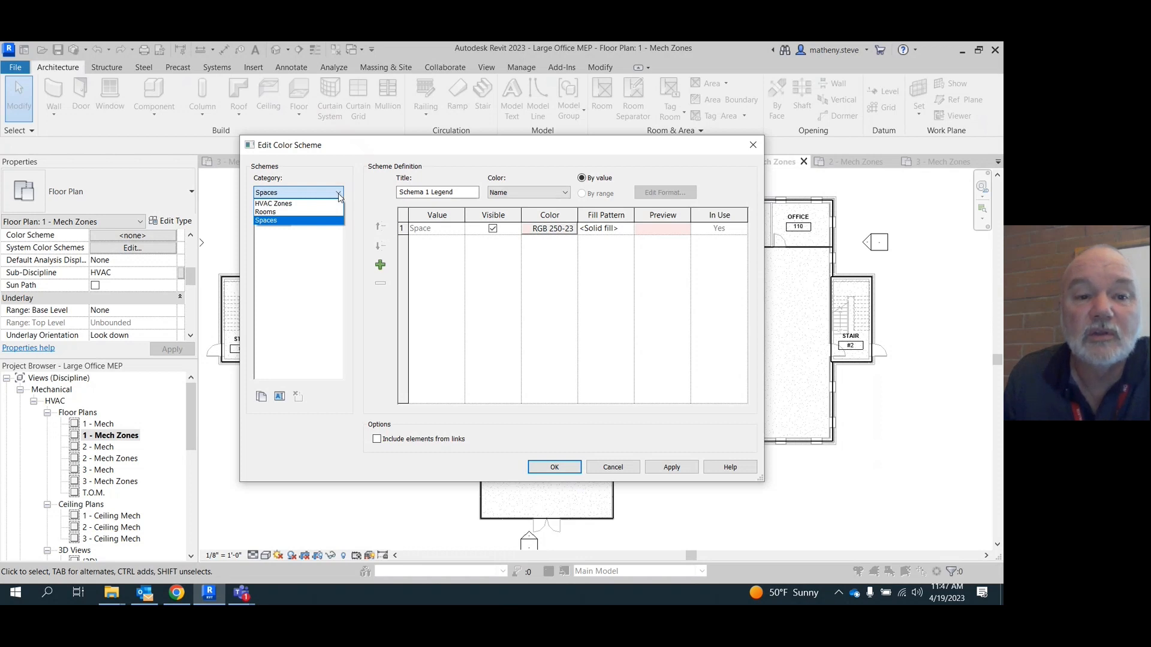
click(287, 205)
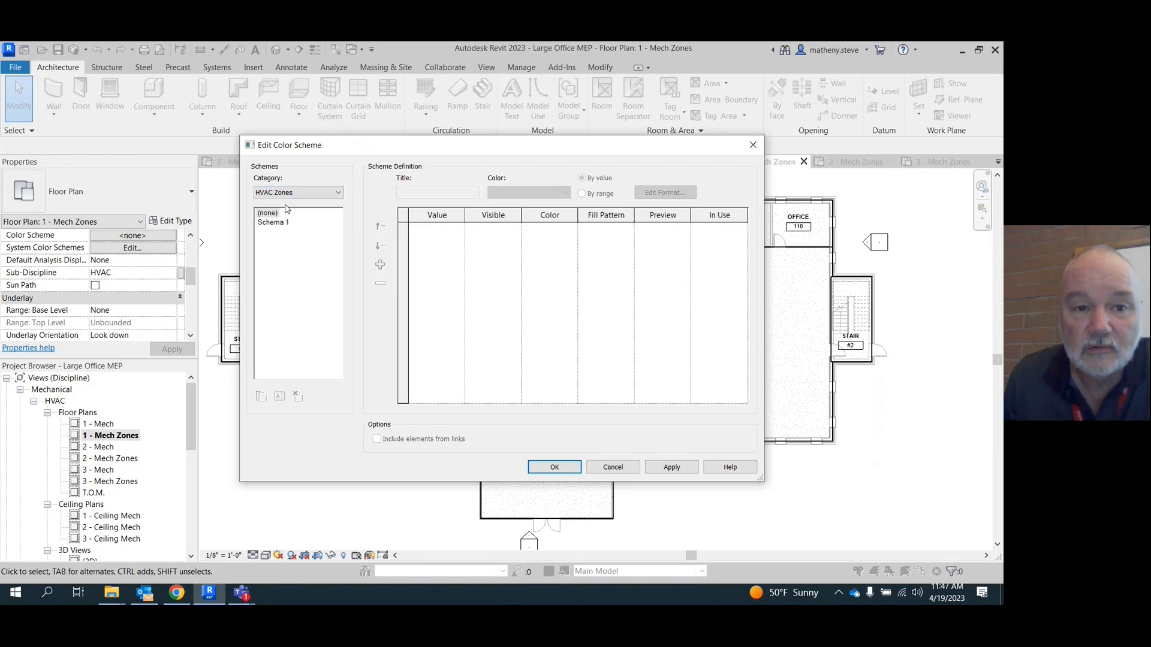
click(274, 223)
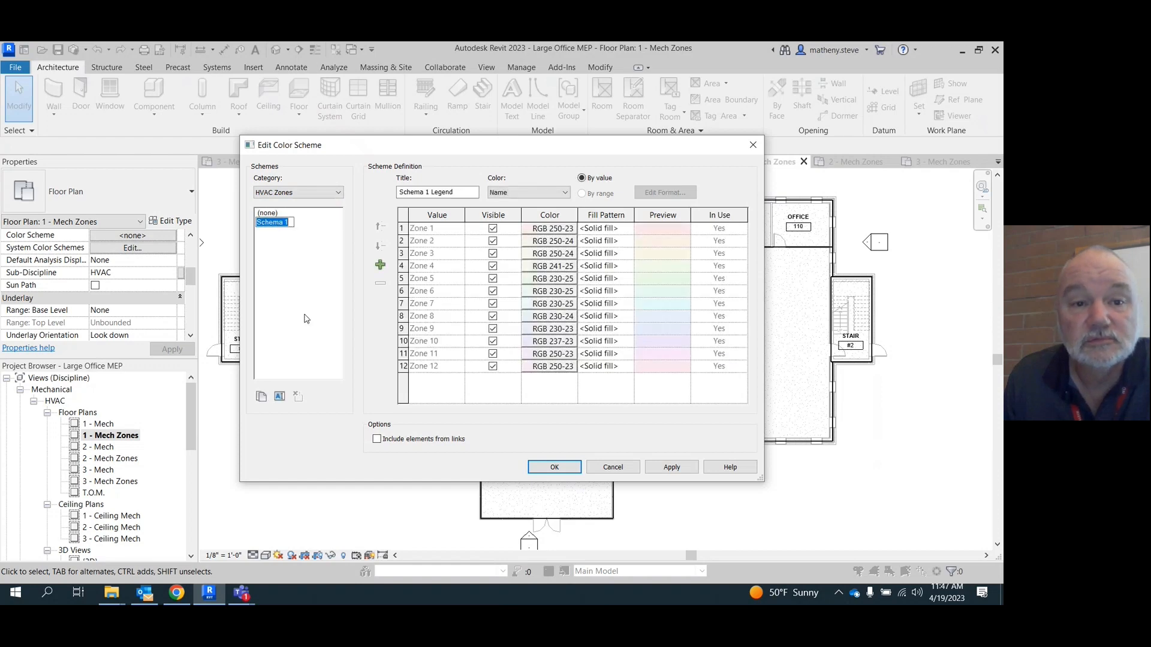
click(597, 468)
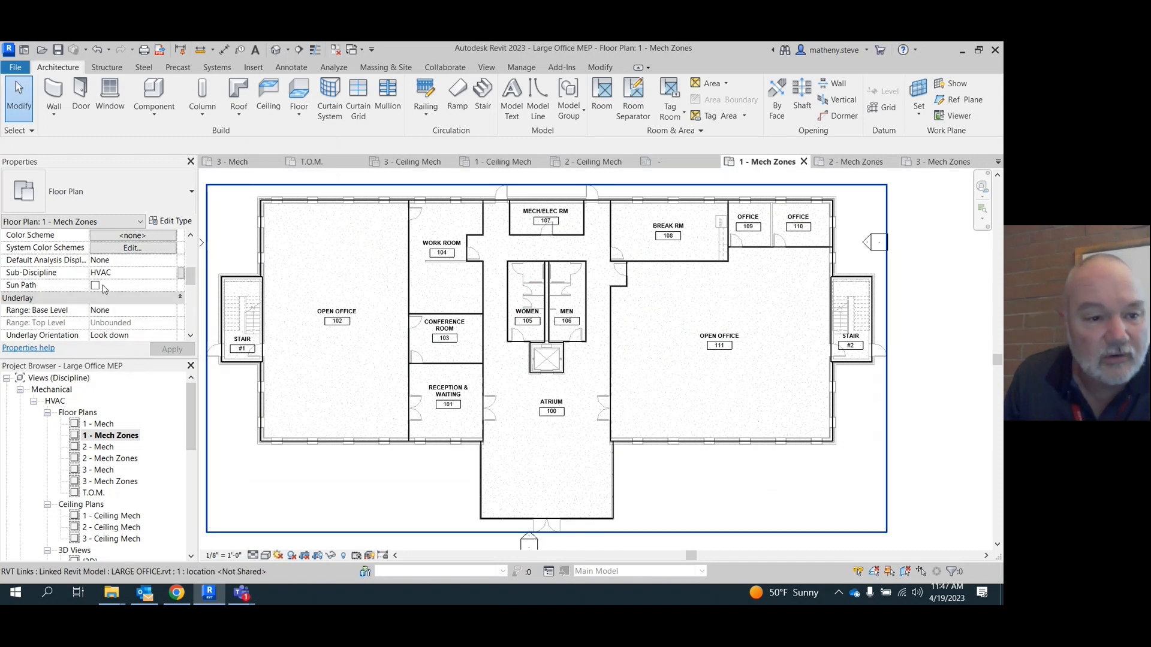
Open the color scheme settings of the 1 - Mech Zones plan and select Schema 1 in the HVAC Zones category, keeping it colored by Name
scroll(90, 272, up, 3)
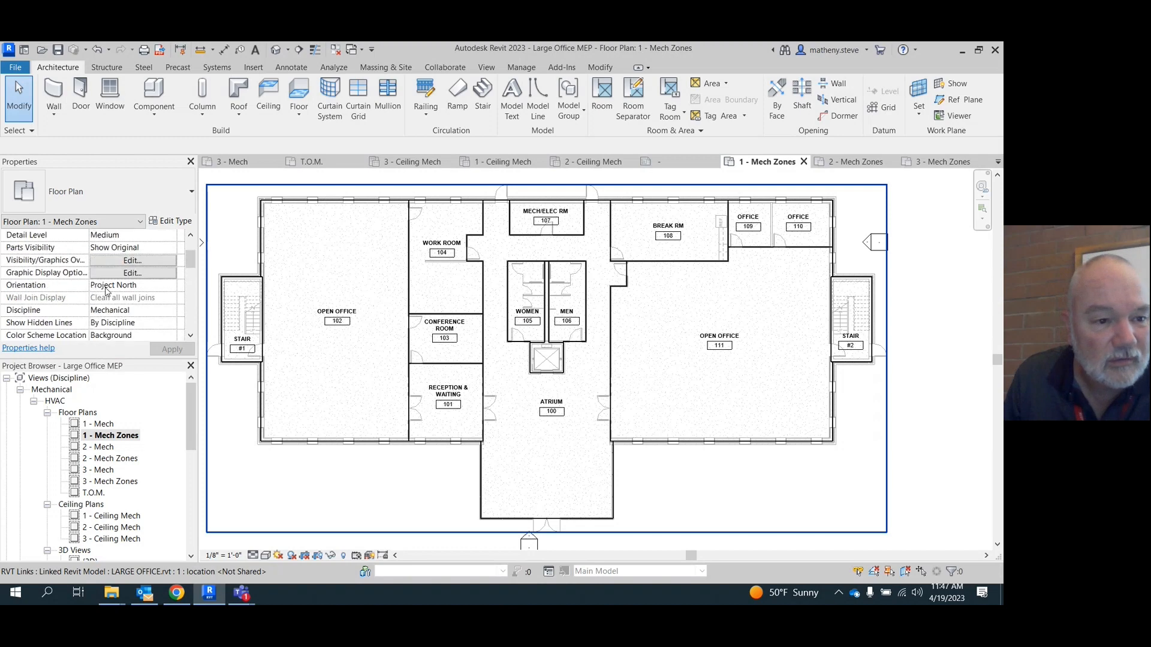
scroll(106, 290, up, 2)
scroll(106, 290, down, 3)
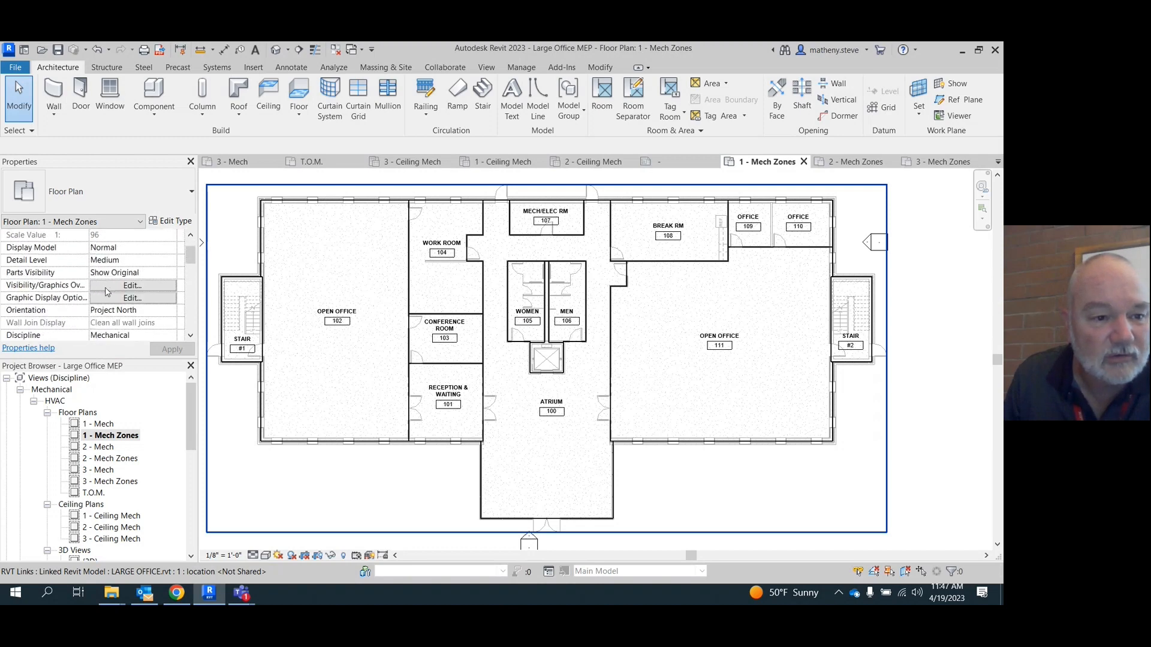
scroll(106, 292, down, 1)
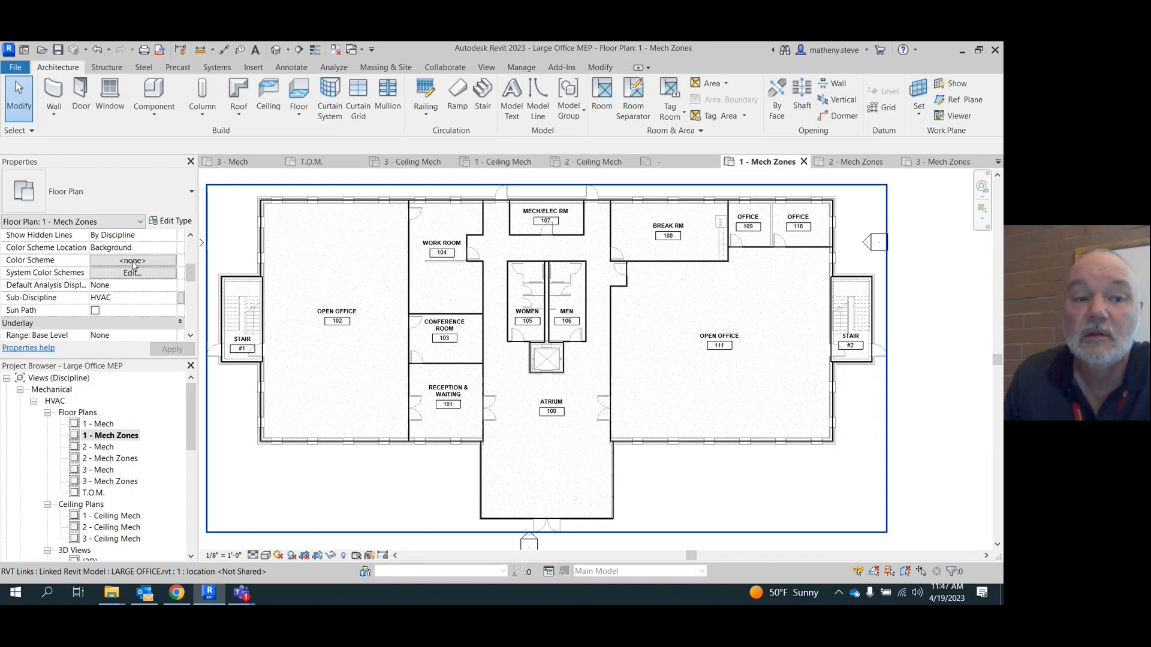
click(132, 262)
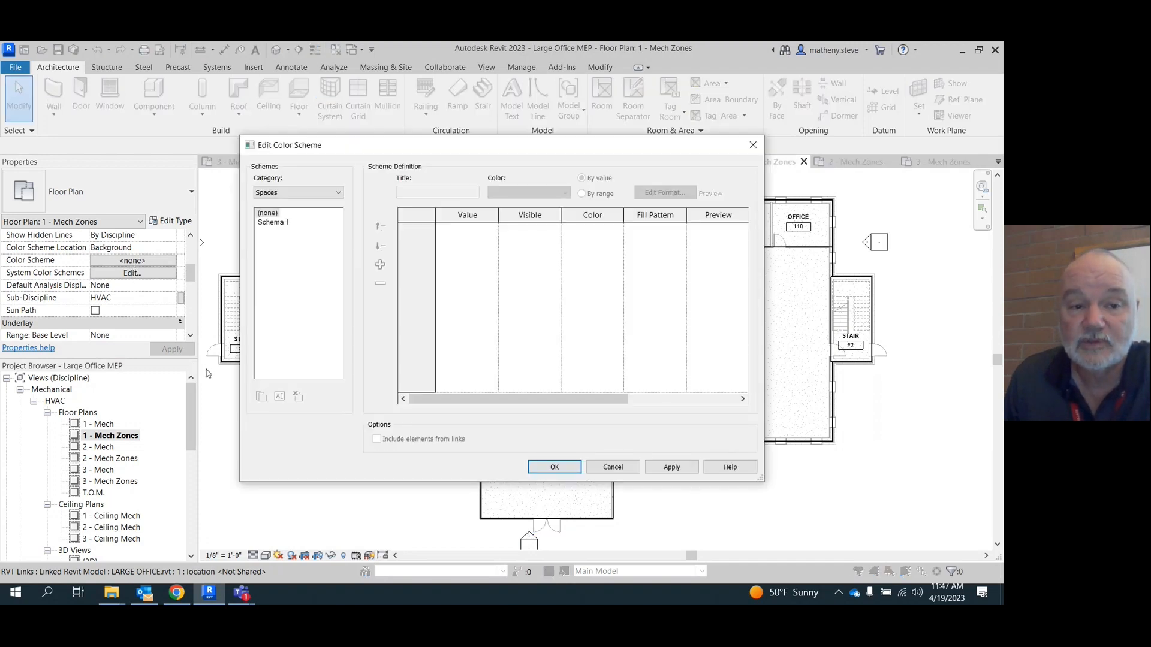
click(338, 193)
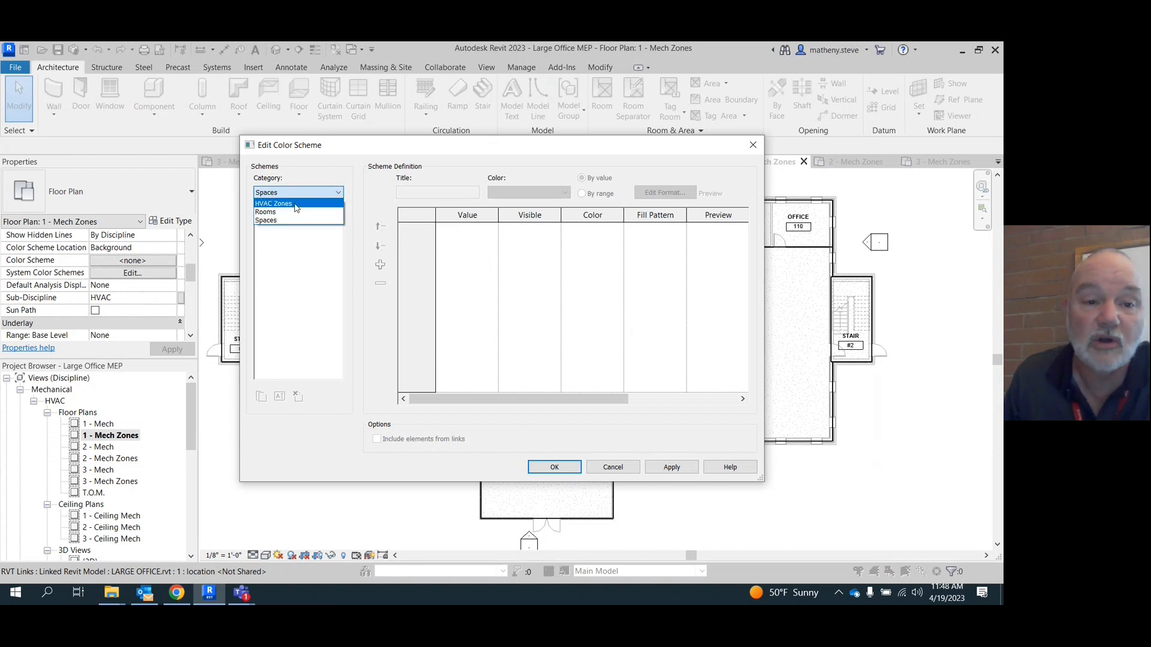
click(296, 204)
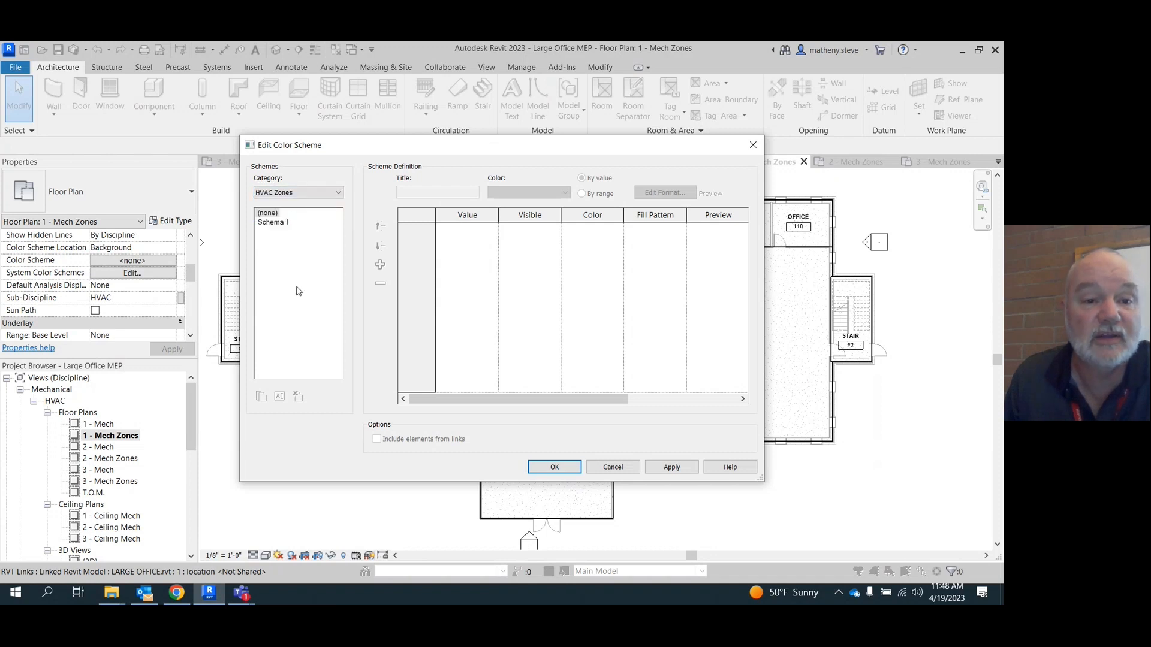
click(273, 223)
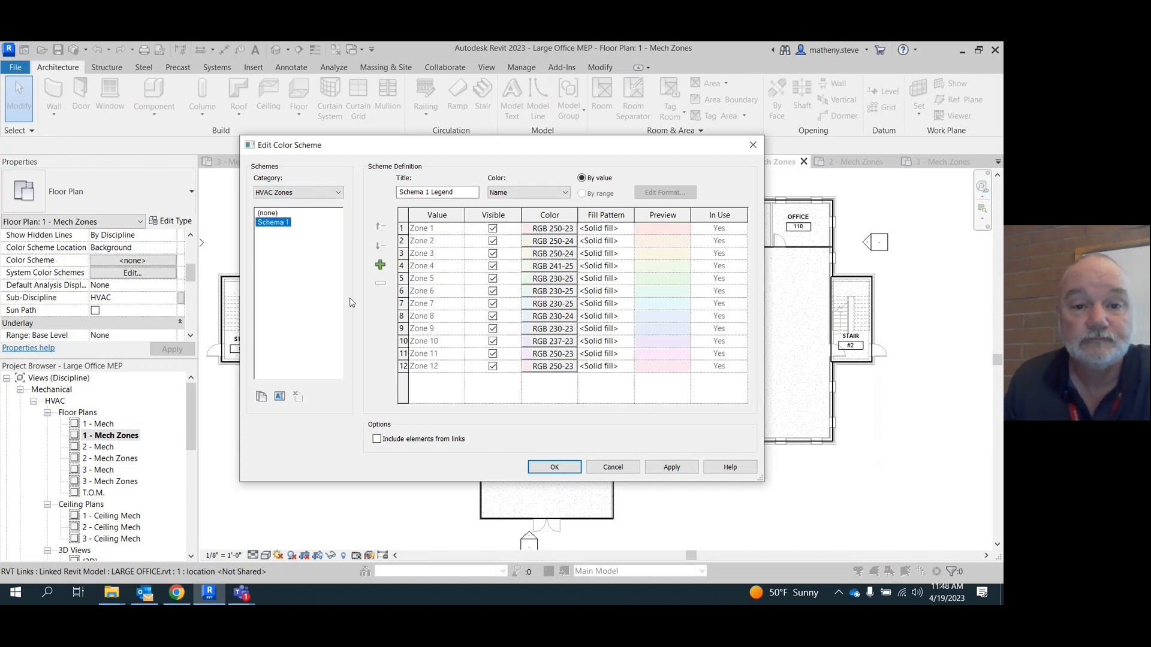
click(553, 193)
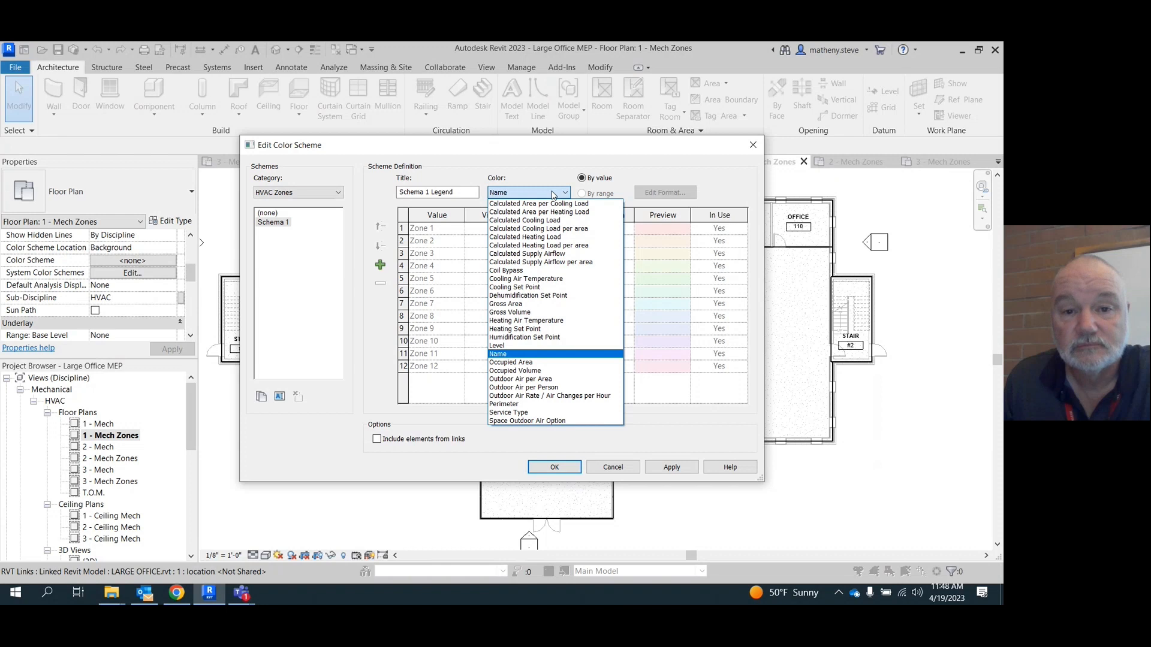
click(553, 192)
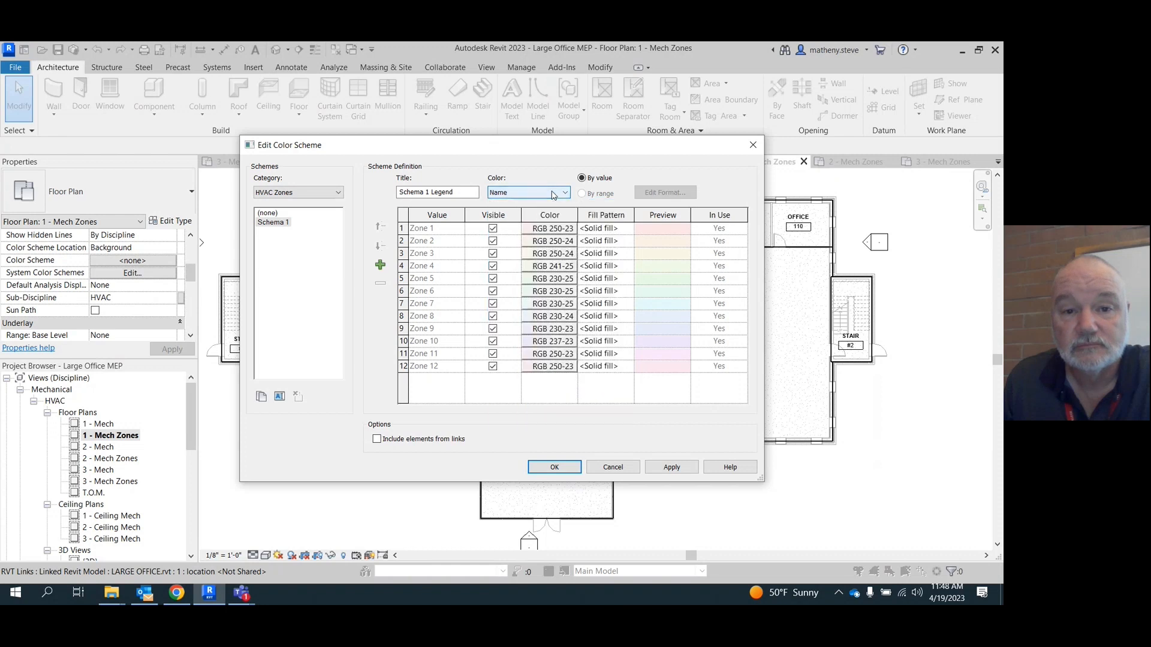
Title the HVAC Zones scheme "Temperature Control Legend" and apply it to the 1 - Mech Zones plan
click(452, 191)
drag(464, 192, 388, 189)
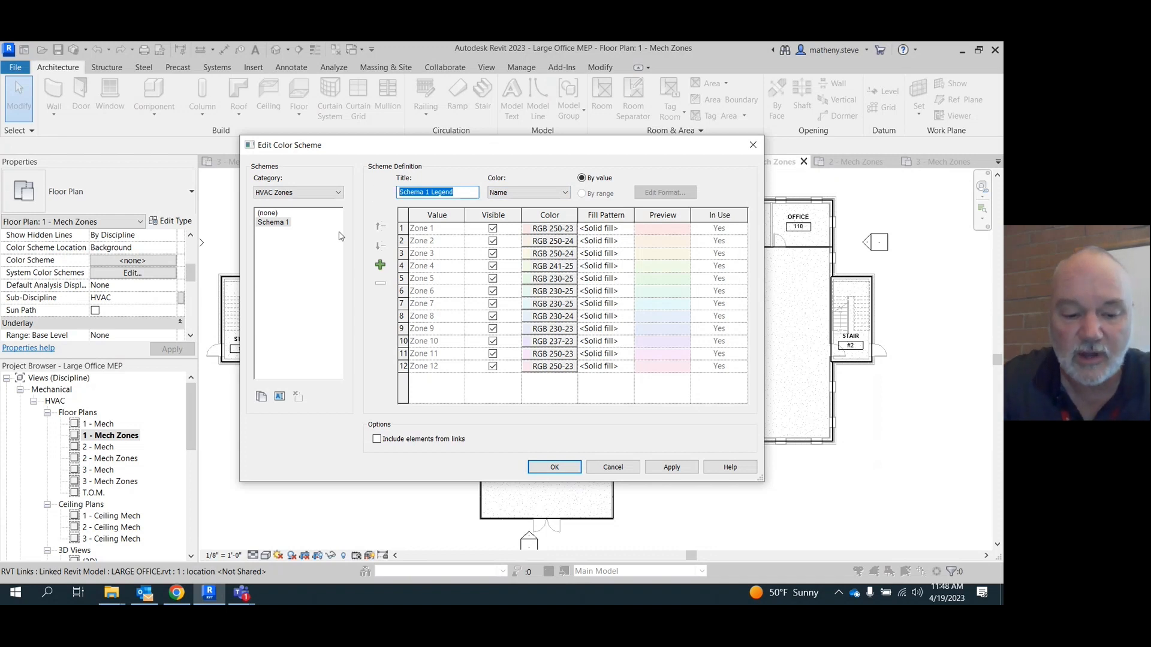
text(Temperat)
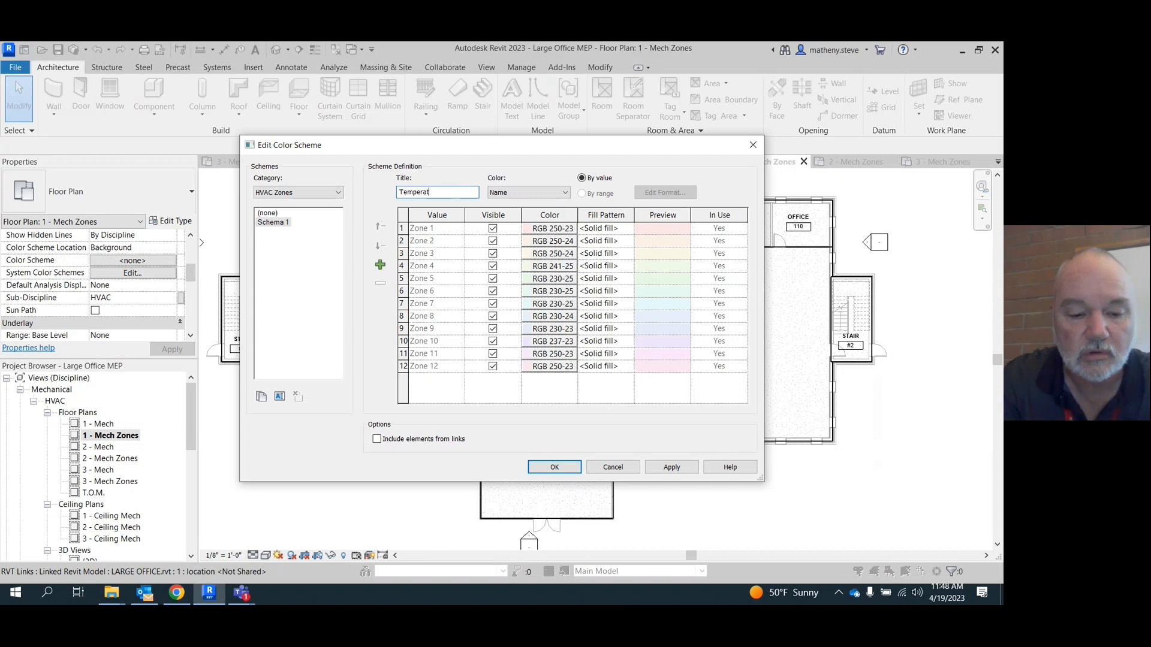
text(ure)
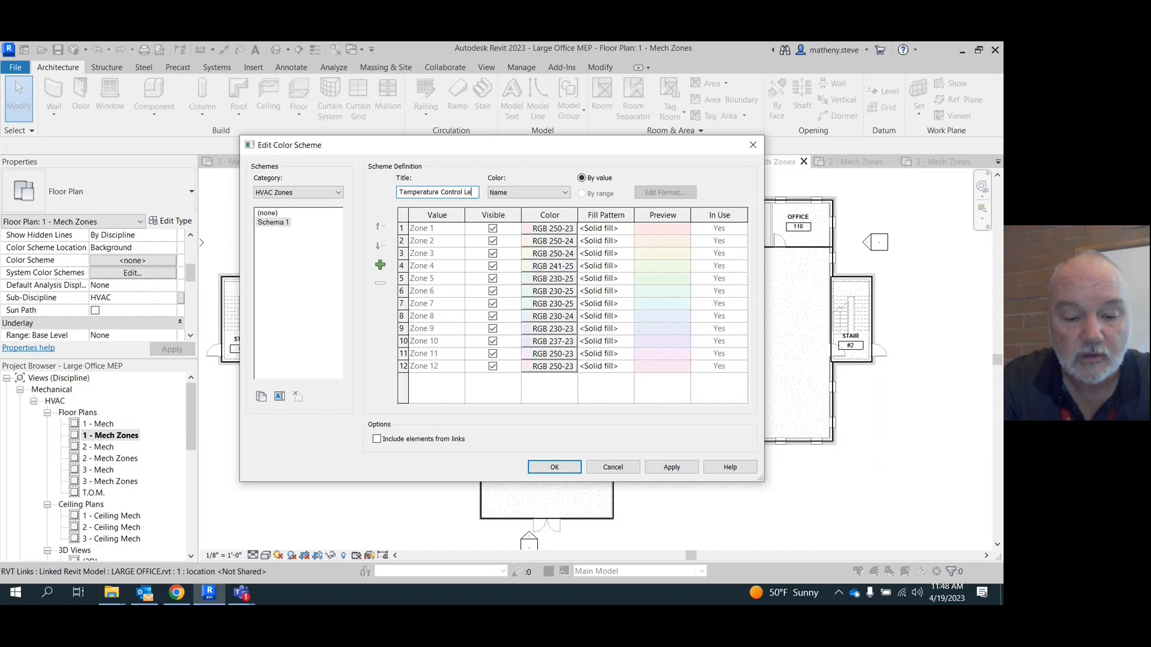
text(Control Legend)
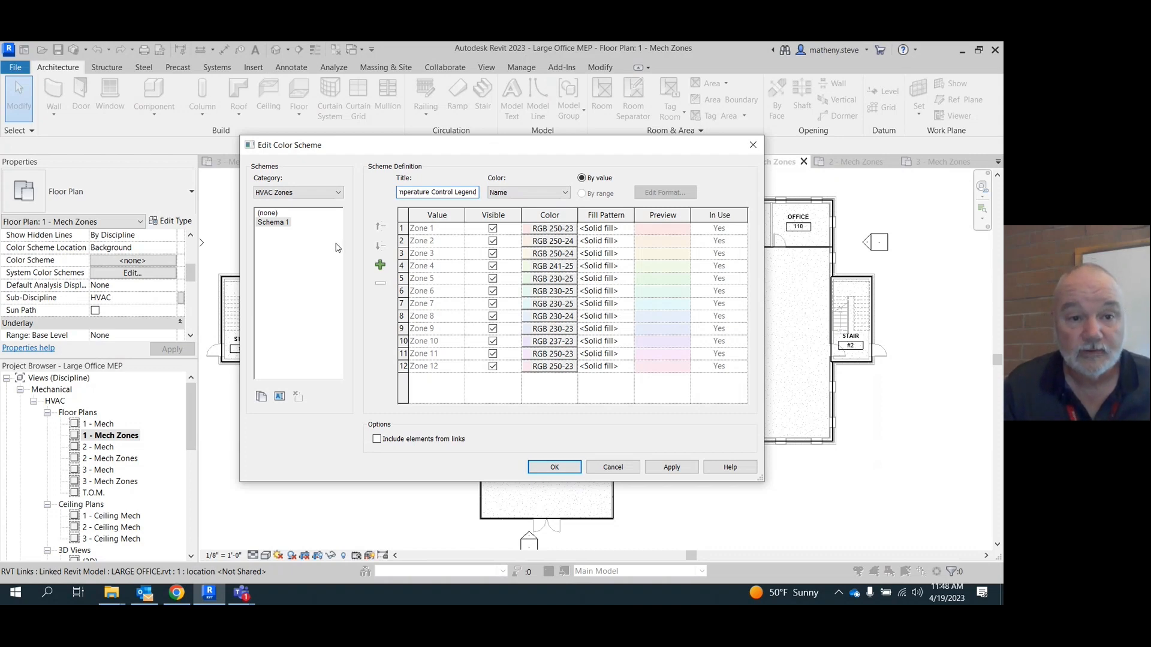
click(555, 468)
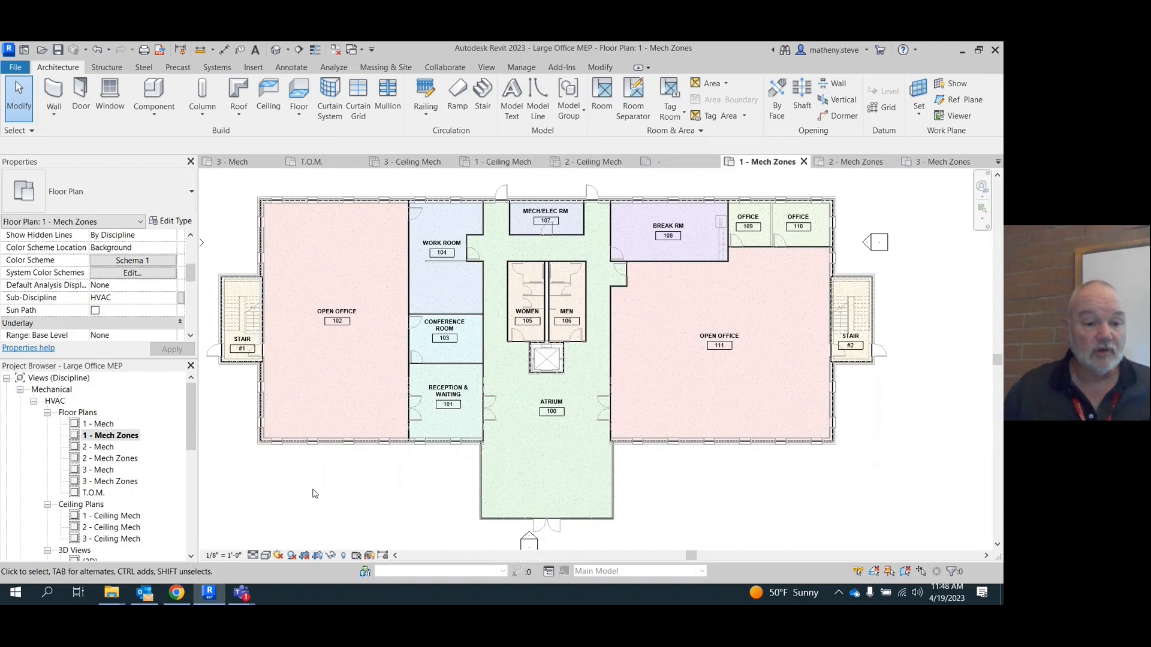
Open the 2 - Mech Zones floor plan and apply Schema 1 from the HVAC Zones category as its color scheme
double_click(117, 458)
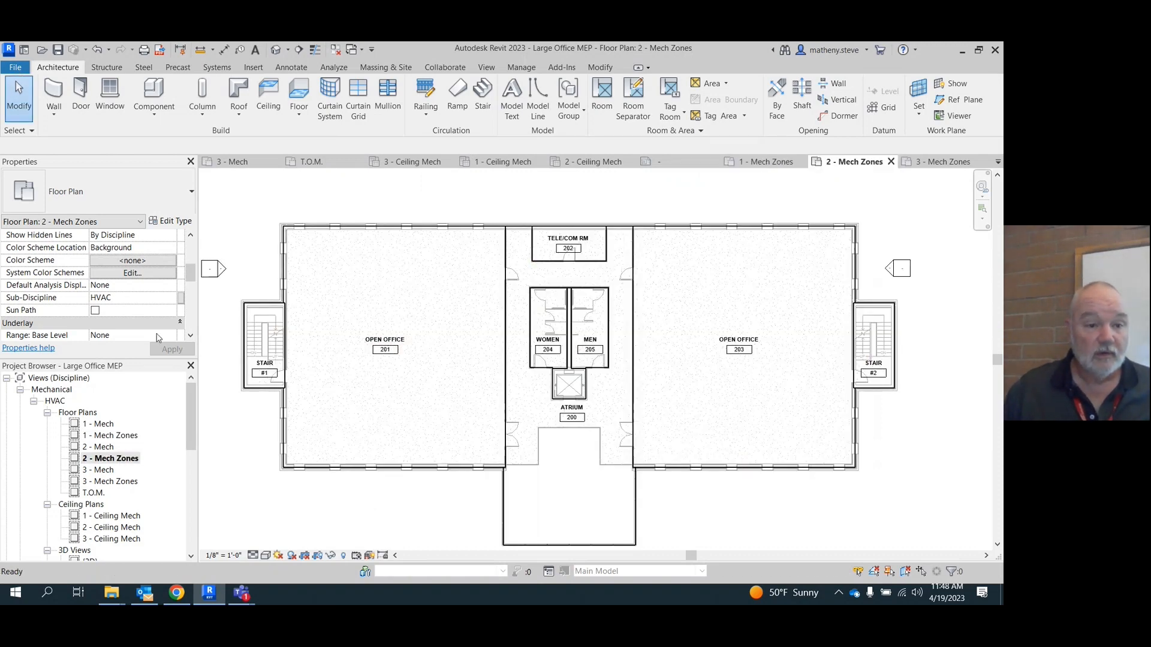
click(124, 262)
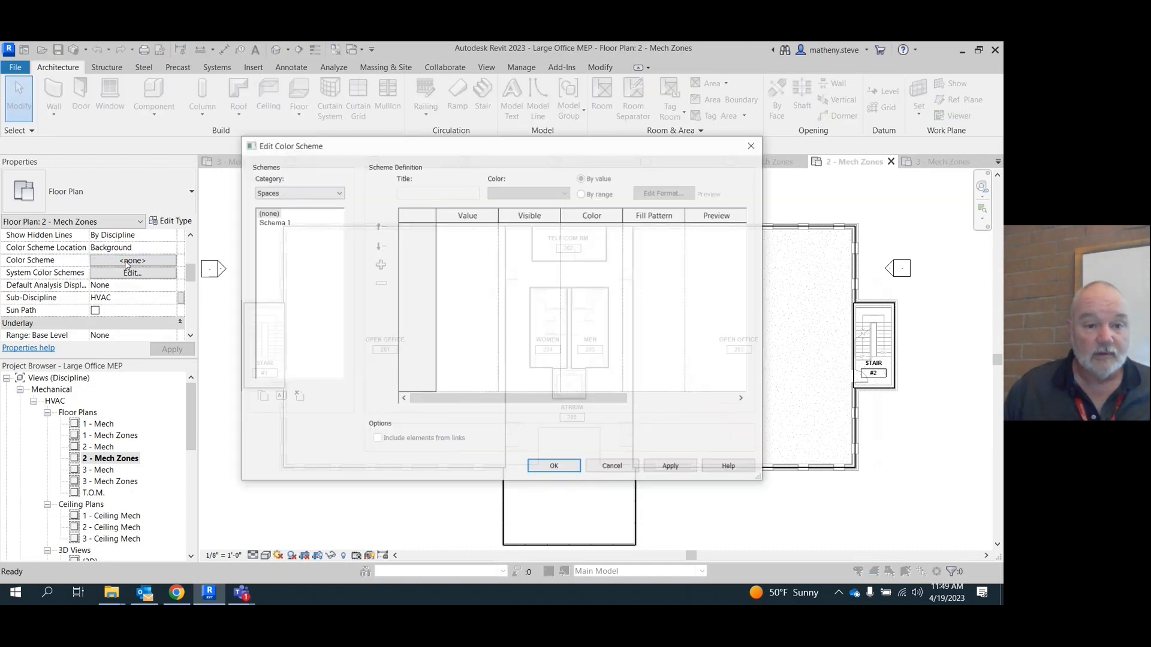
click(301, 193)
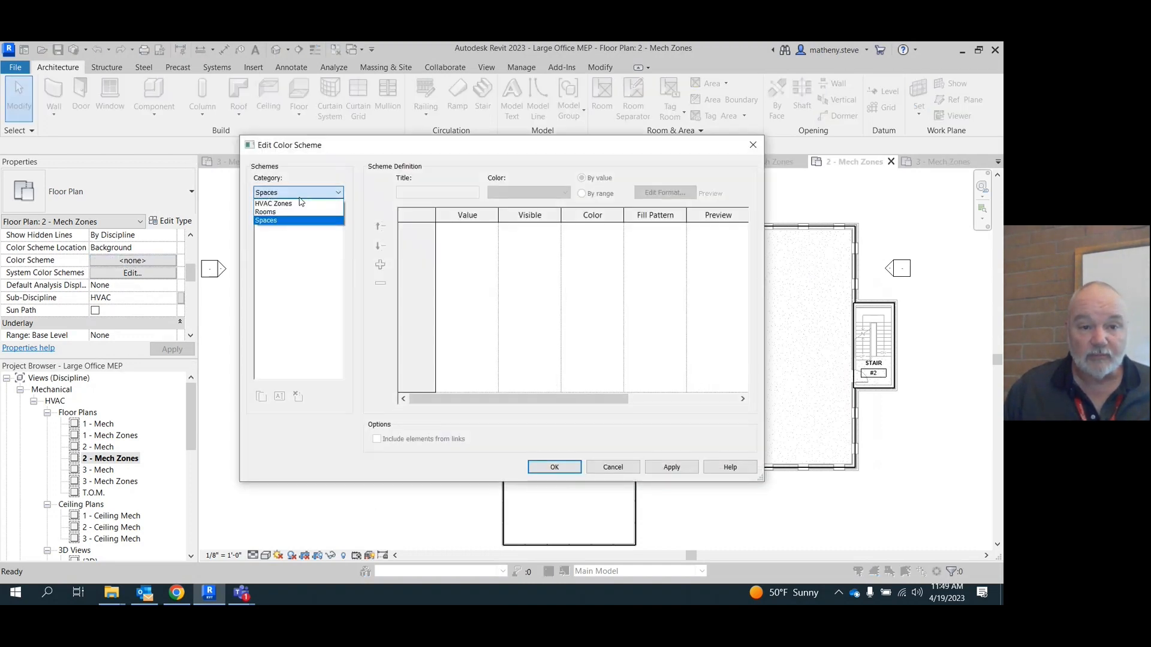
click(303, 211)
click(281, 223)
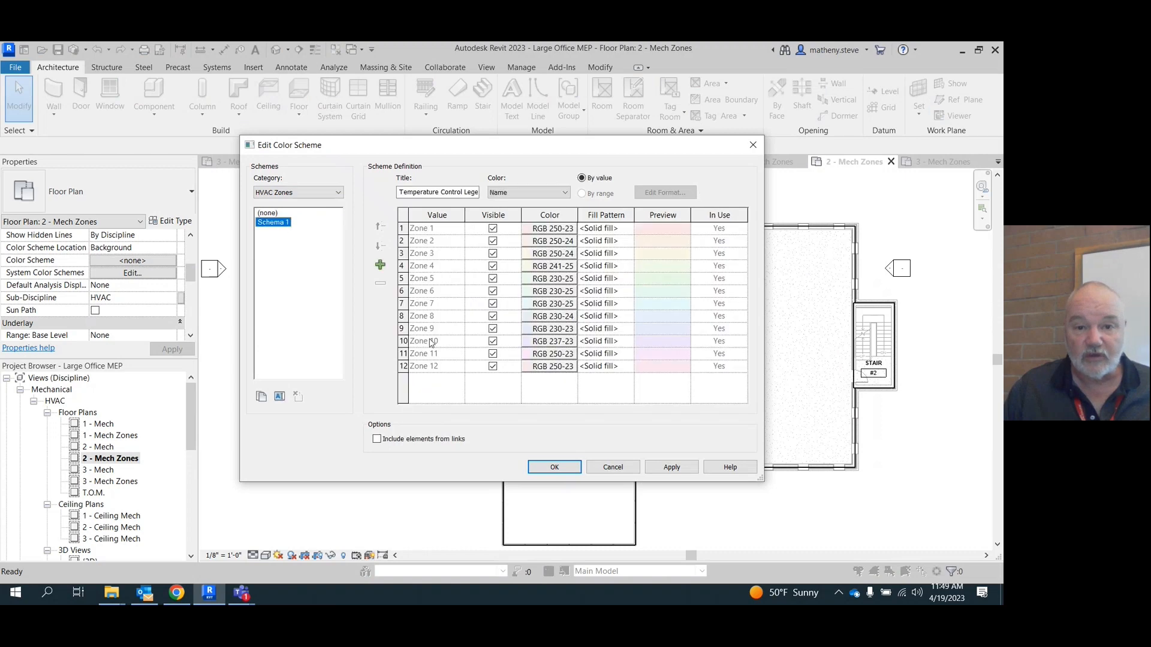
click(554, 467)
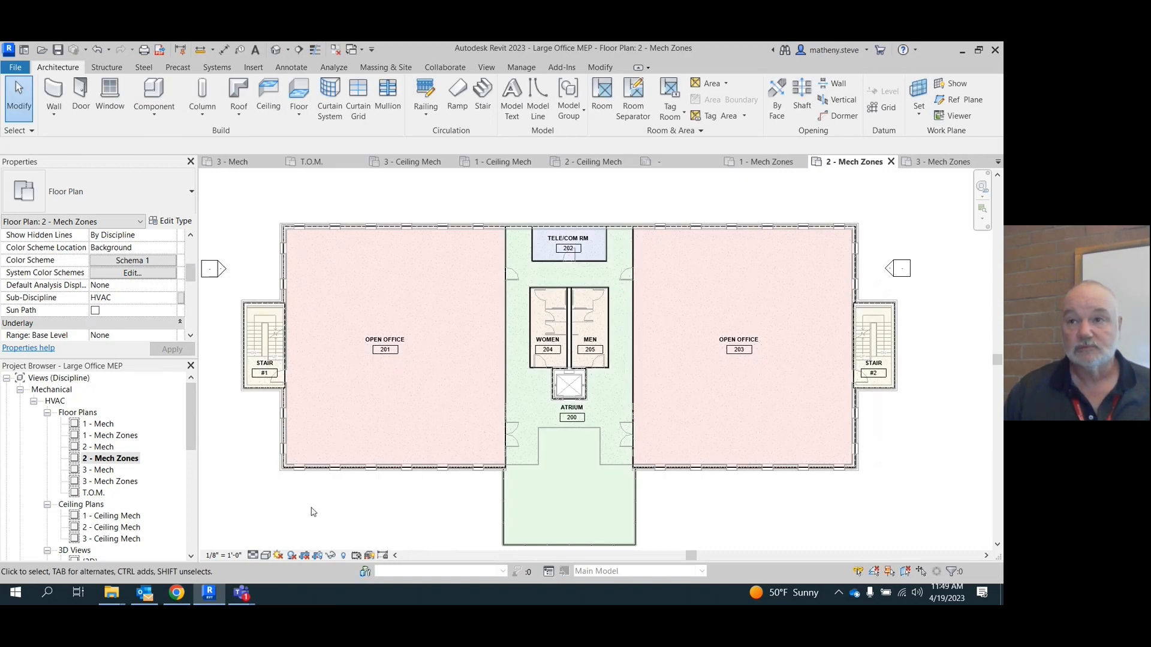
Open the 3 - Mech Zones floor plan and bring up its color scheme settings
double_click(114, 481)
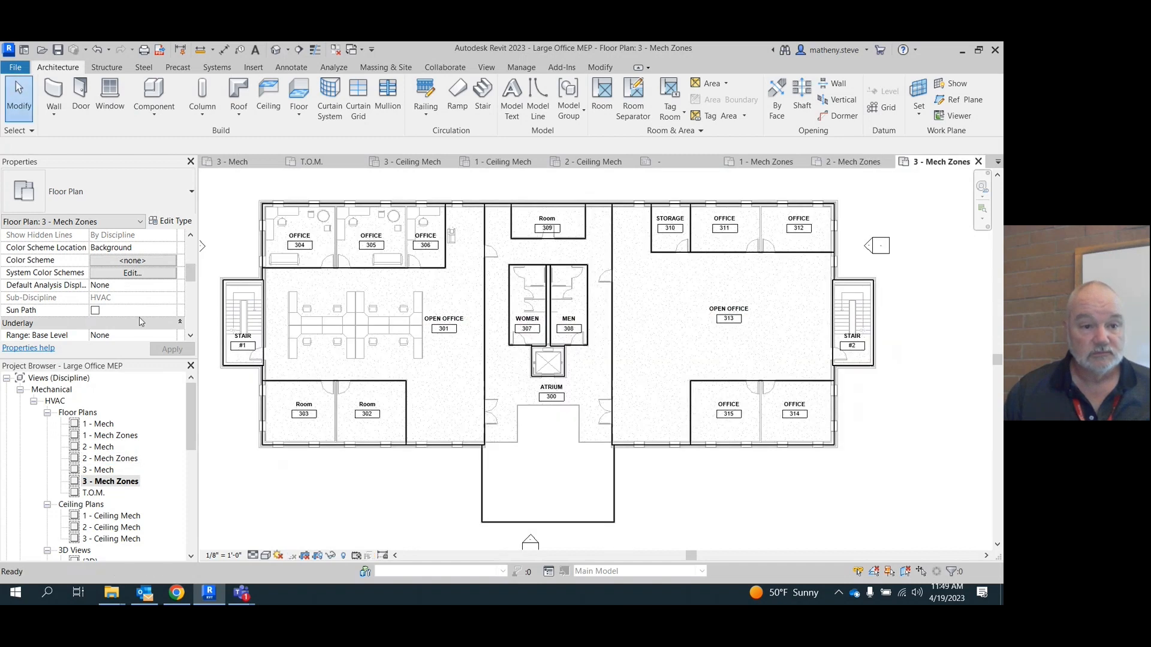
click(132, 261)
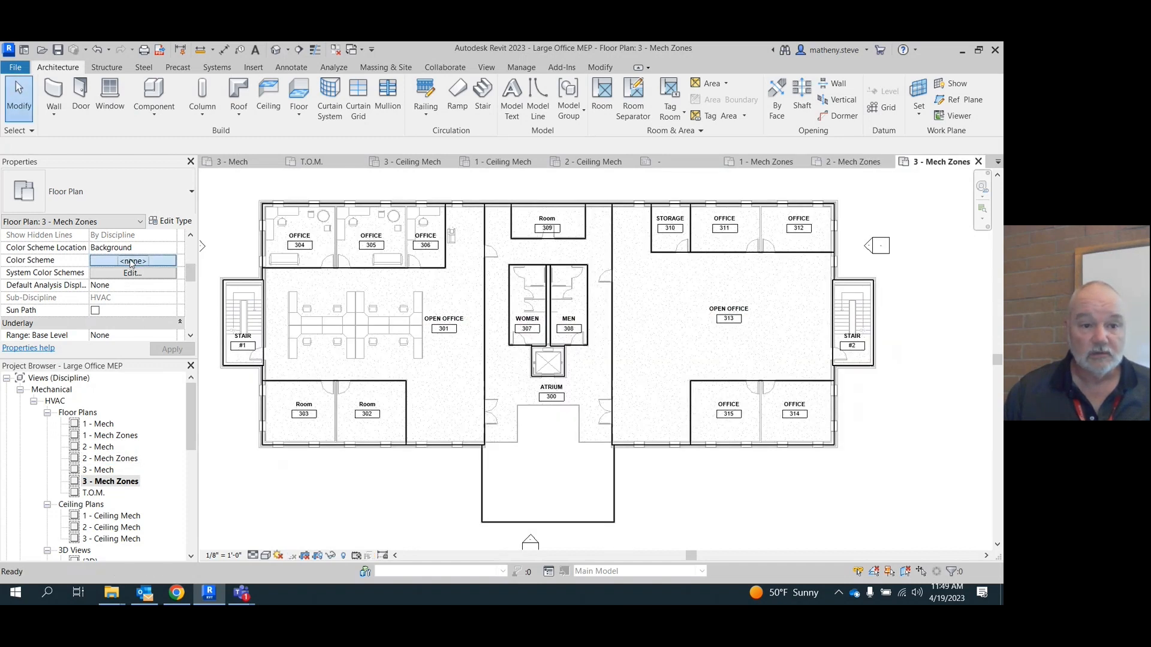
Select Schema 1 in the Spaces category and title it "Temperature Control Legend"
click(279, 223)
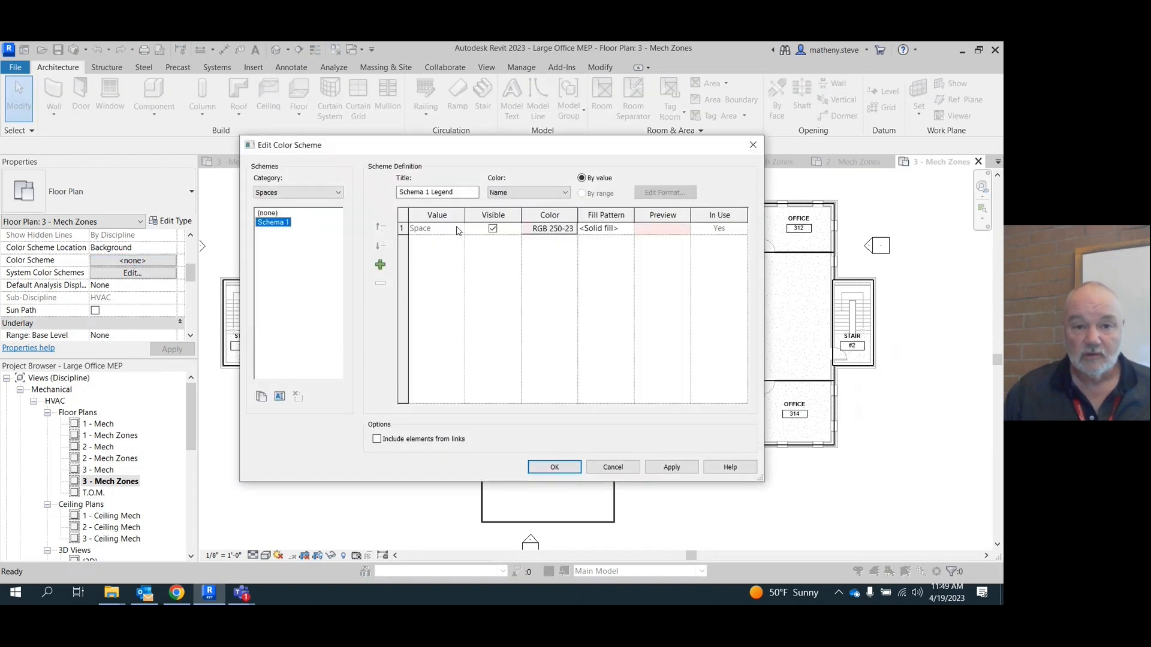
drag(463, 193, 390, 189)
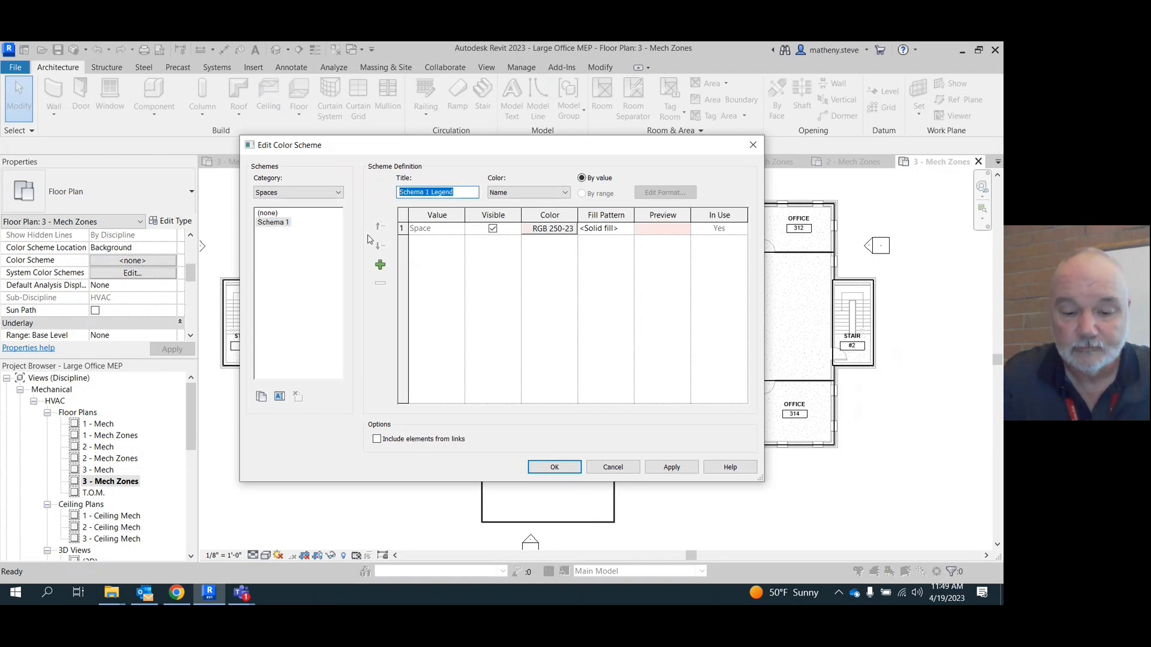
text(Tempera)
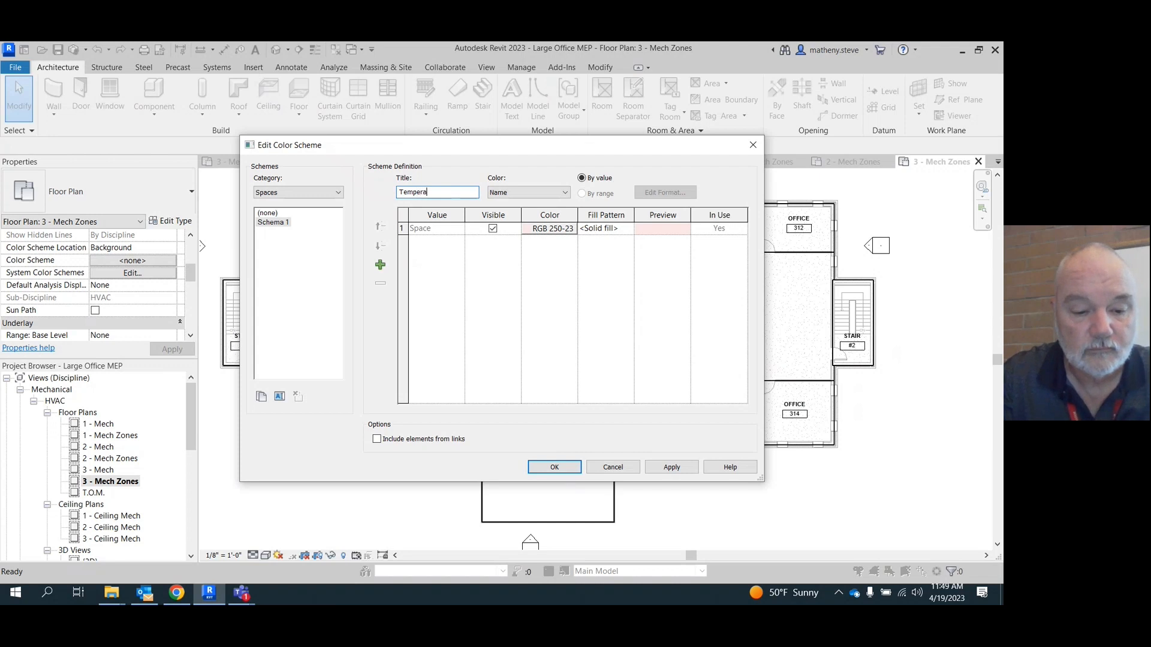
text(ture )
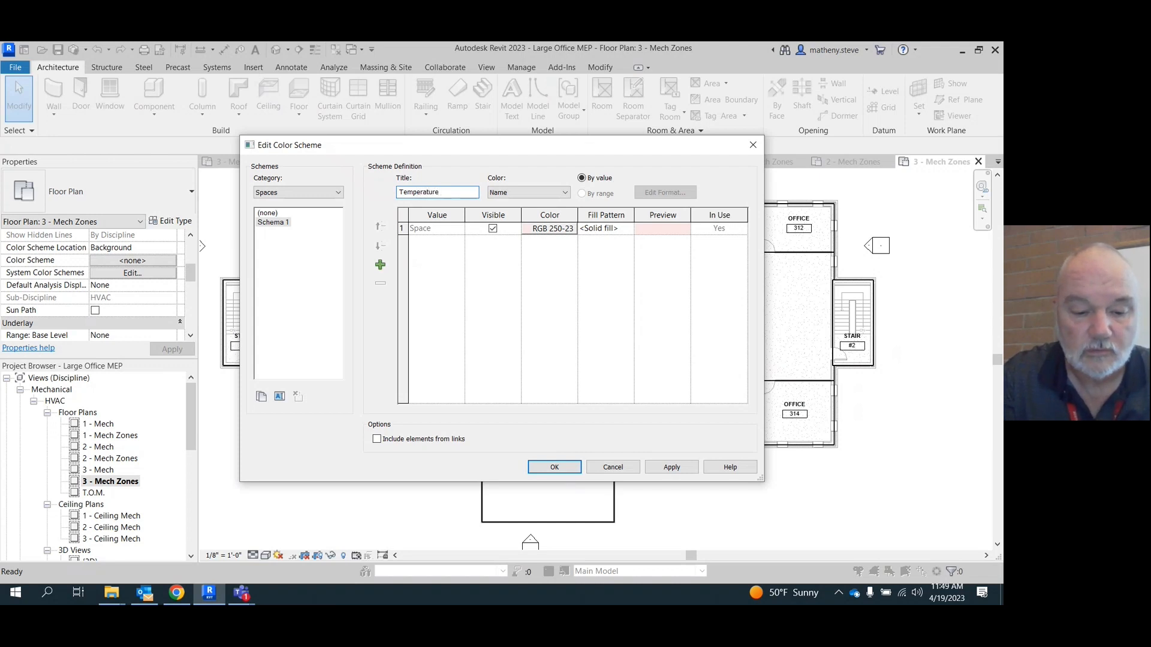
text(Contro)
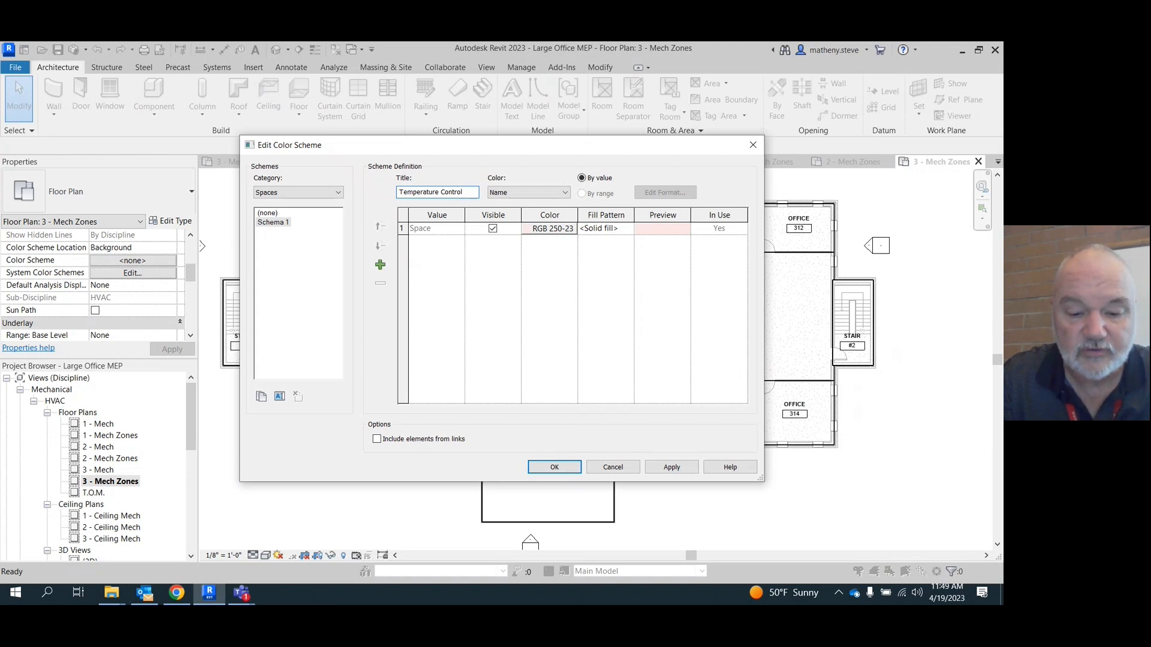
text( Legend)
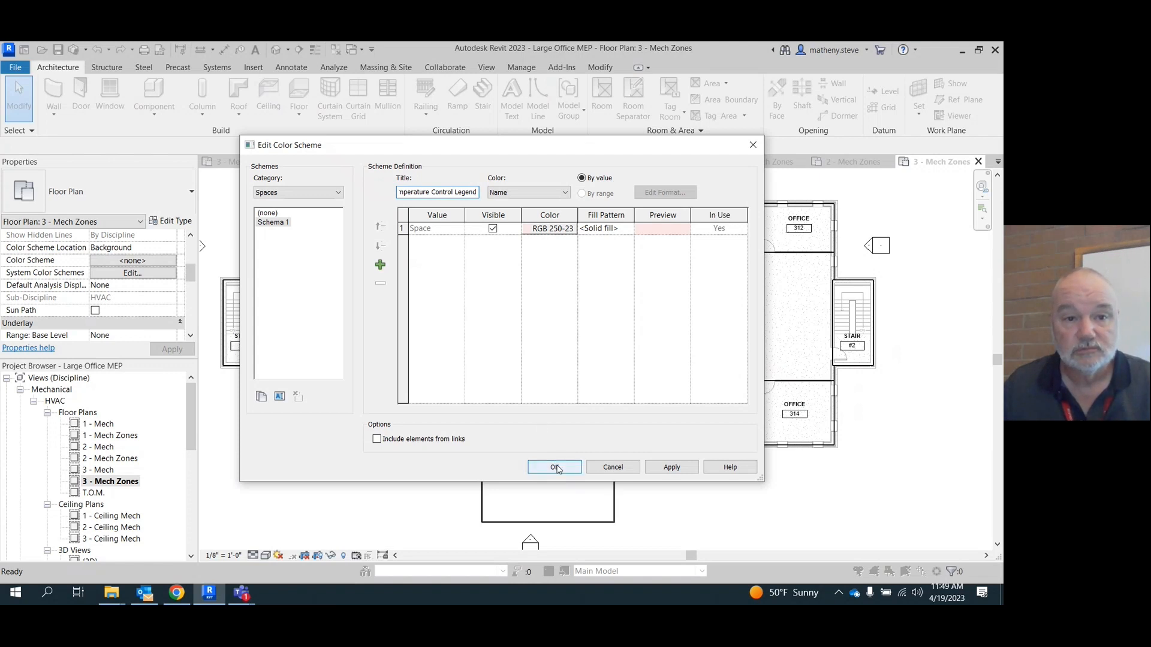
Switch the scheme category to HVAC Zones and apply its Schema 1 to the 3 - Mech Zones plan
click(338, 192)
click(299, 207)
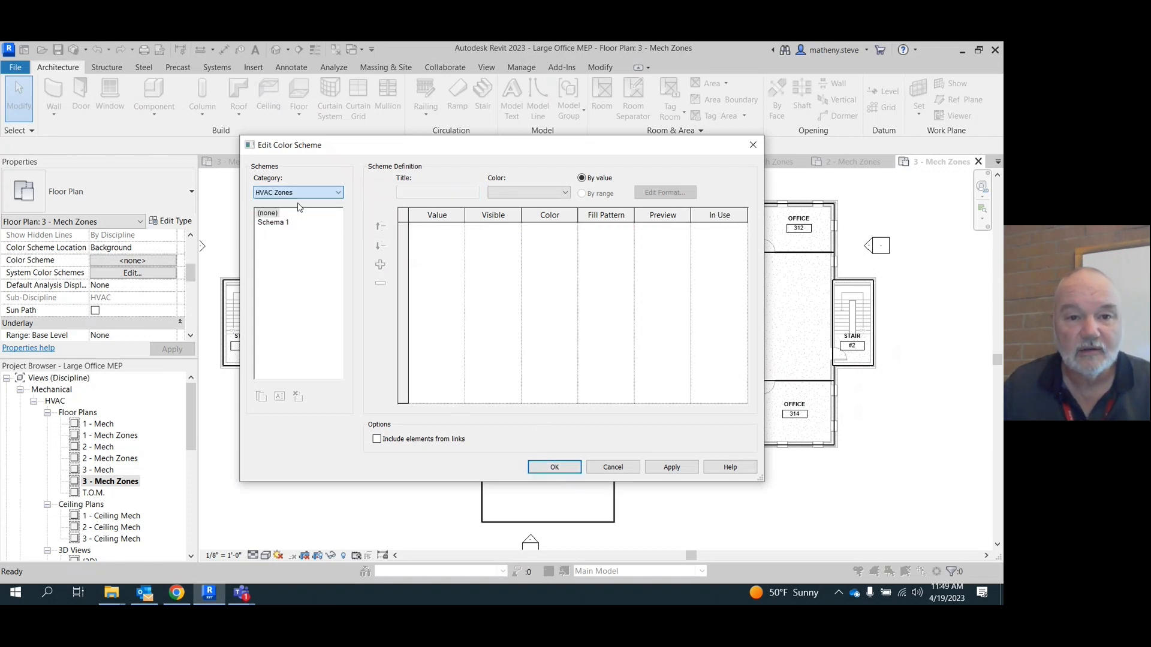
click(293, 223)
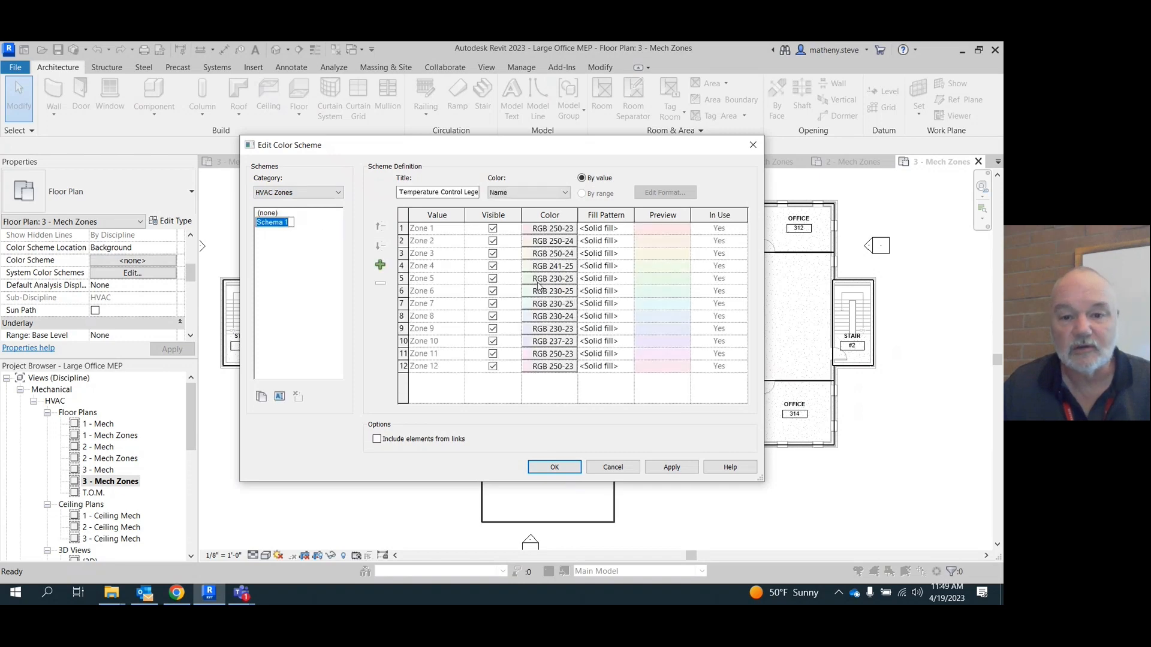
click(554, 467)
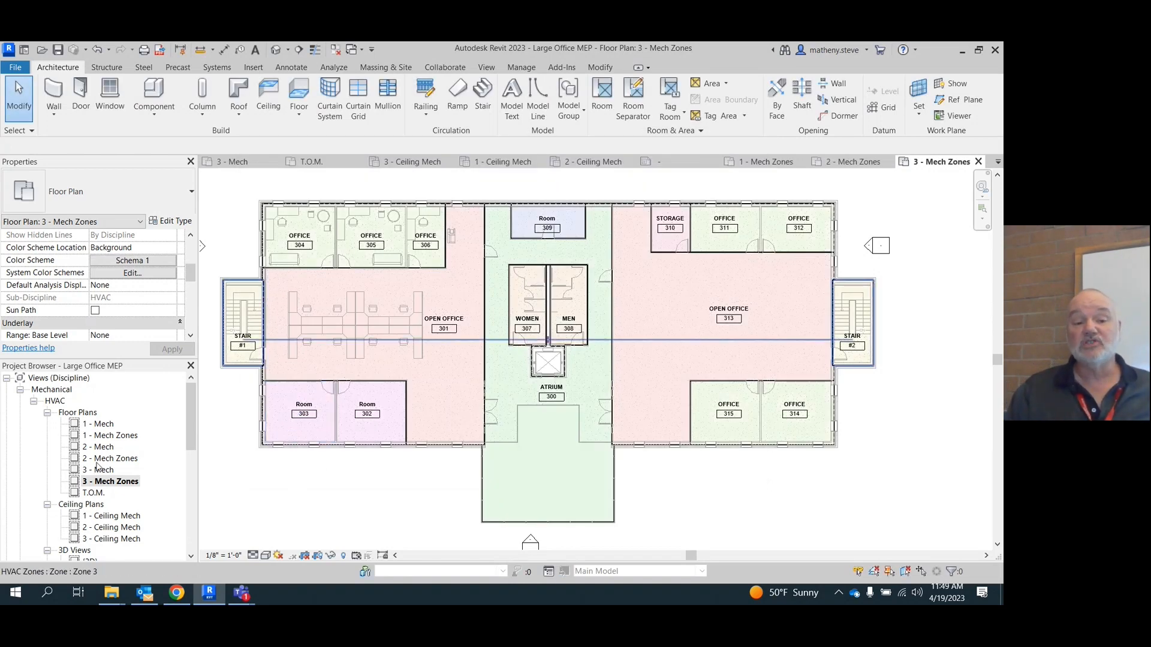
Return to the 1 - Mech Zones plan and place a color fill legend below OPEN OFFICE 111, beside the atrium
double_click(115, 435)
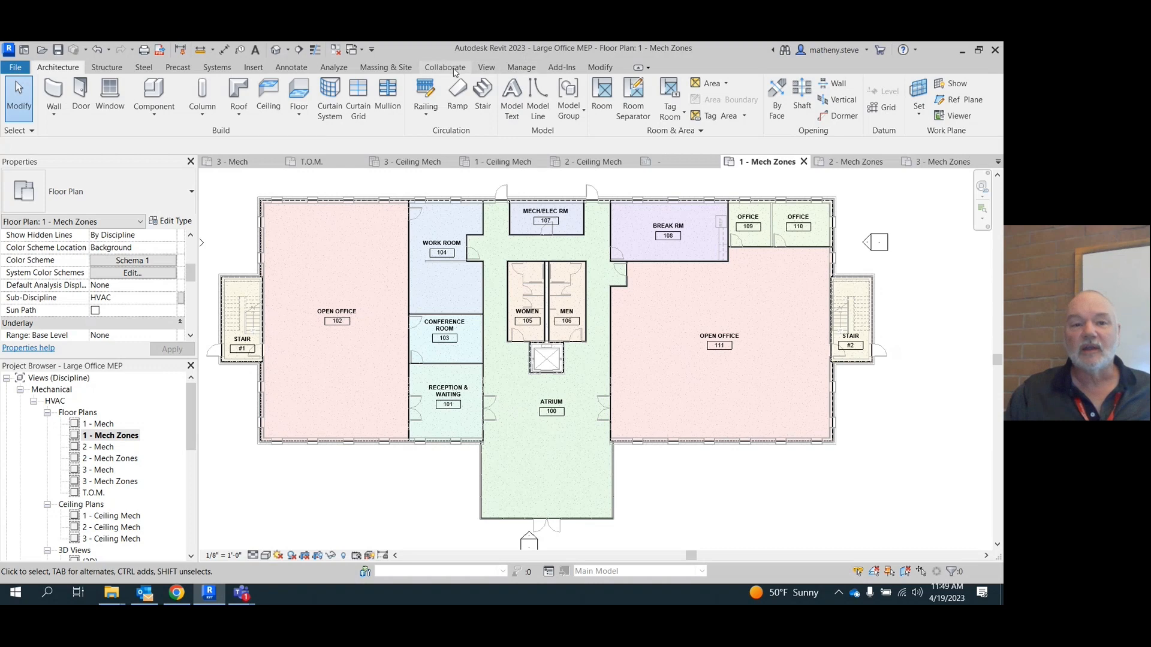
click(334, 67)
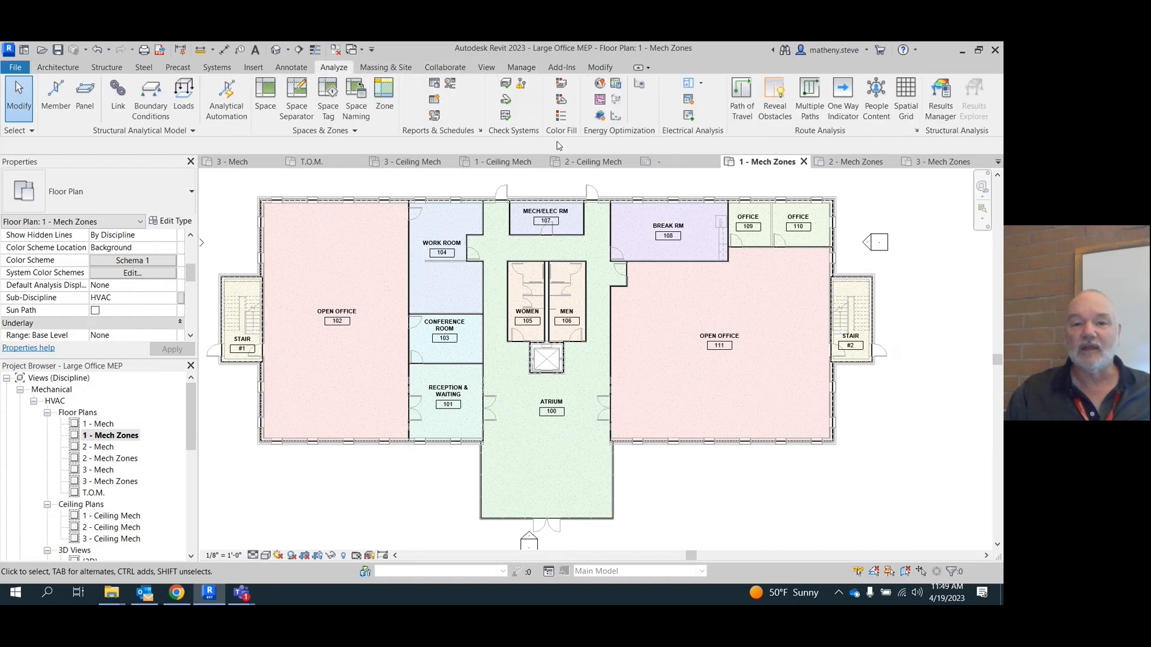
click(561, 118)
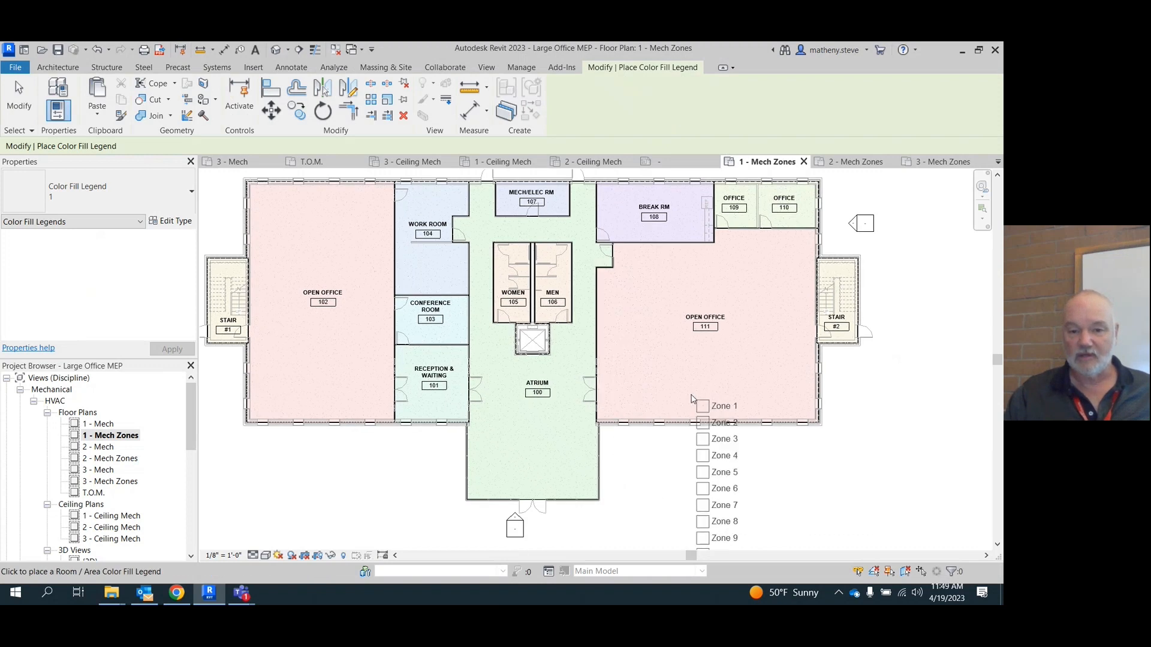
middle_drag(665, 383, 557, 273)
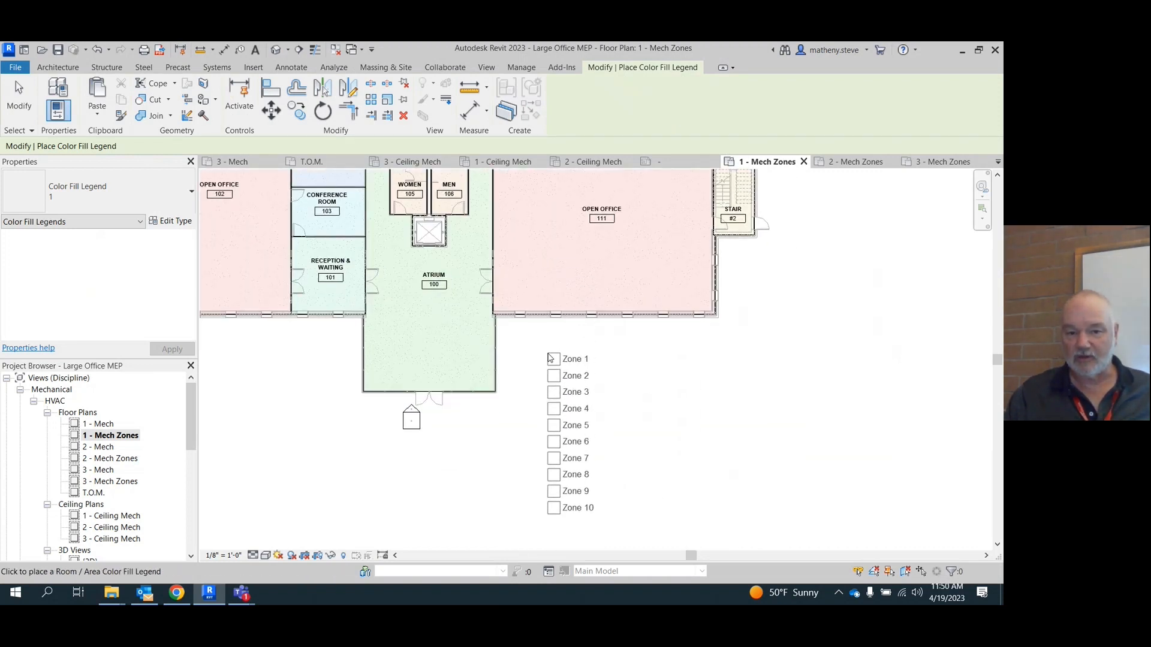
click(550, 358)
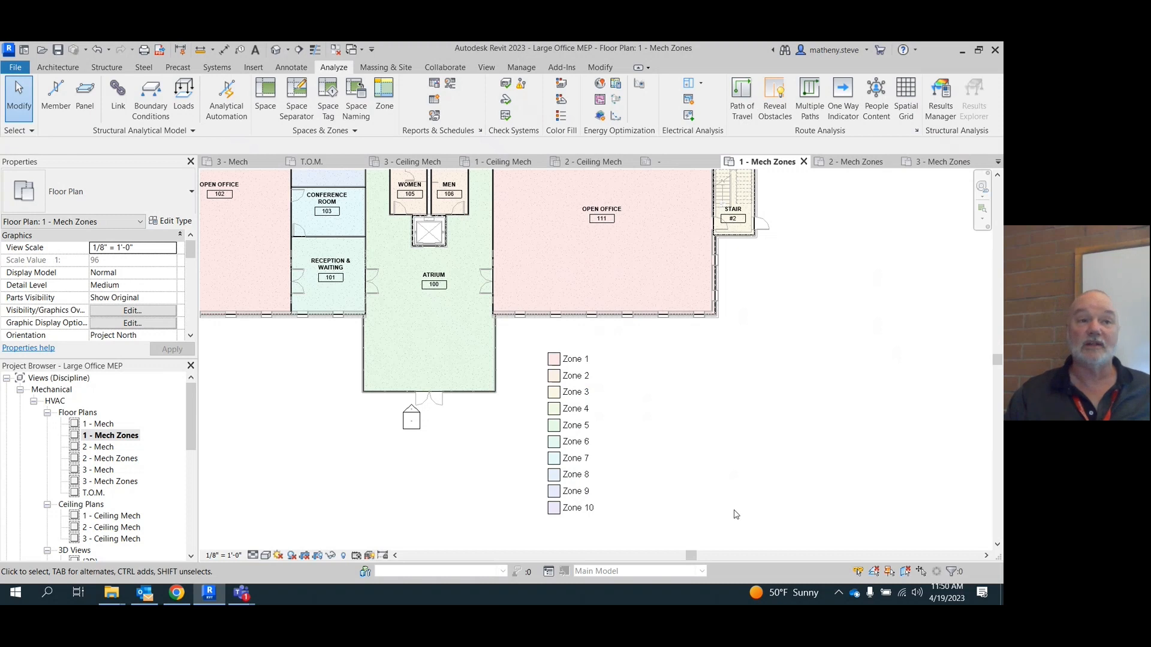
Reshape the zone legend from a single column into five columns of two zones each
click(587, 516)
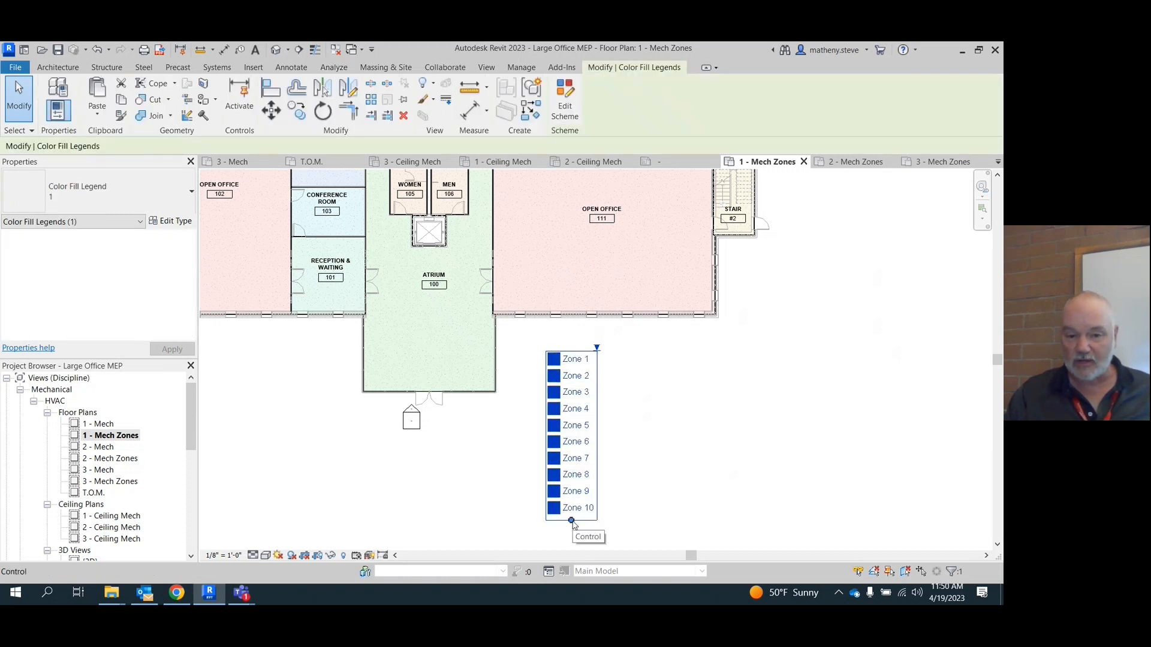
drag(571, 521, 640, 393)
click(717, 494)
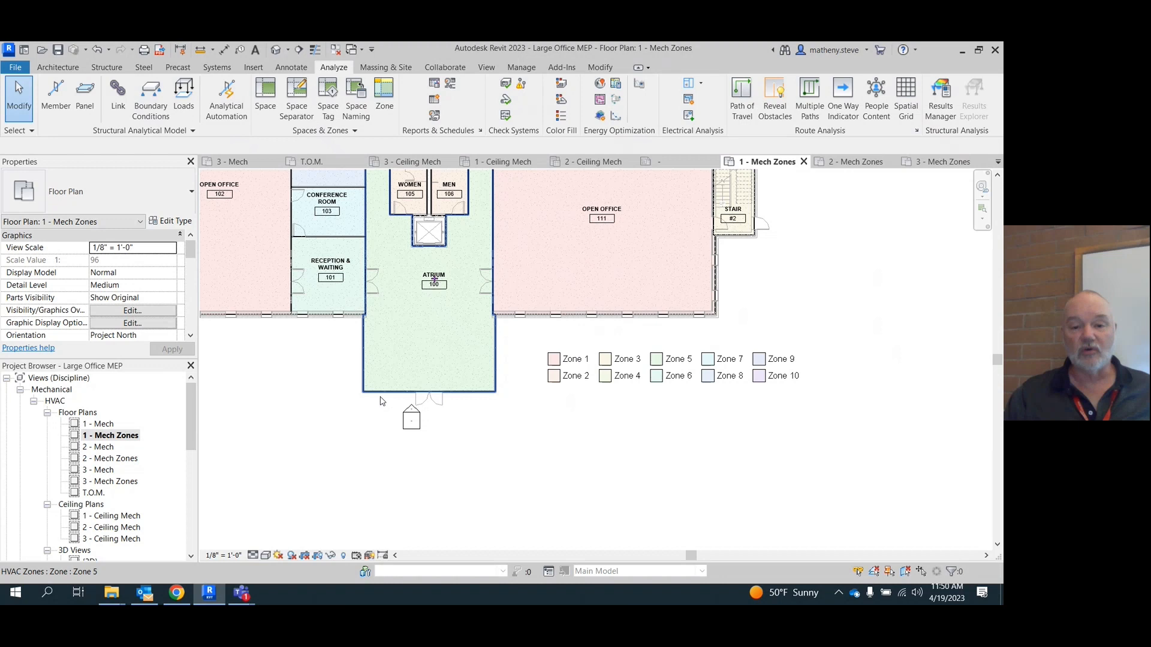
Edit the color fill legend's type to show its title and make the title text bold, italic and underlined
click(602, 375)
click(171, 221)
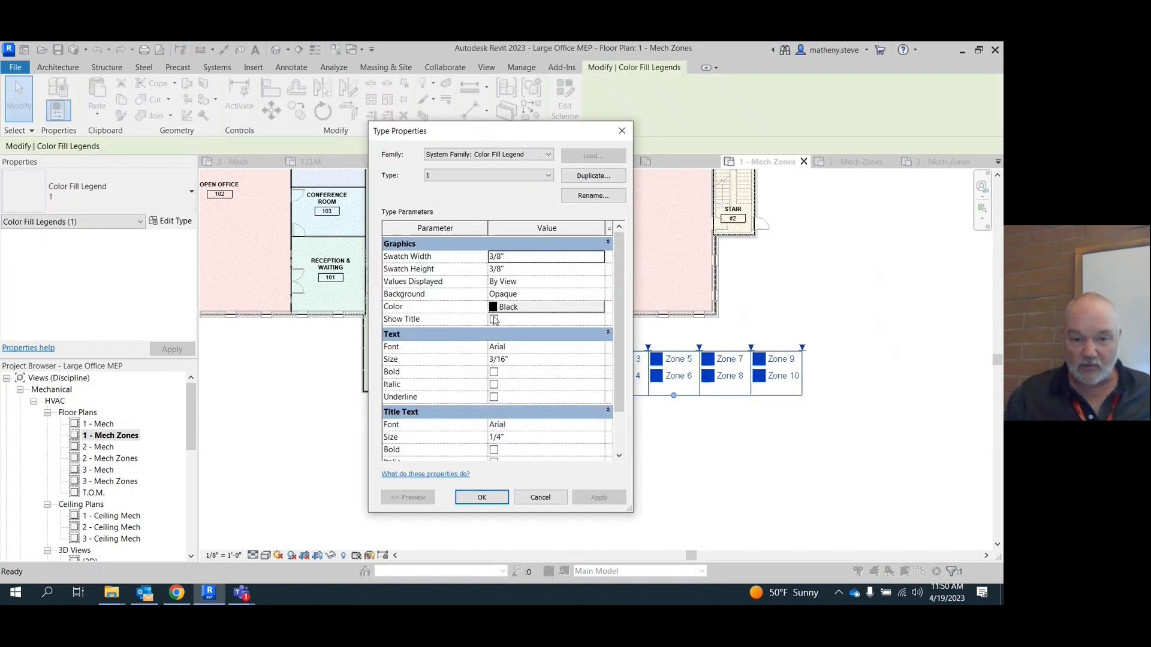
click(494, 319)
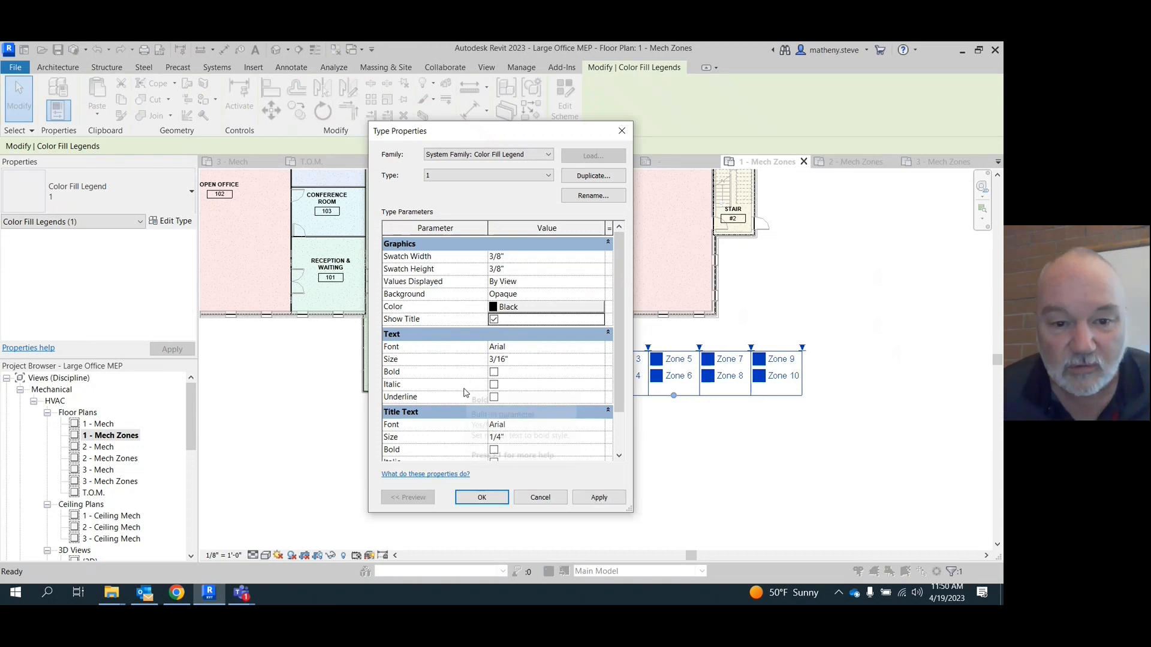
scroll(510, 407, down, 1)
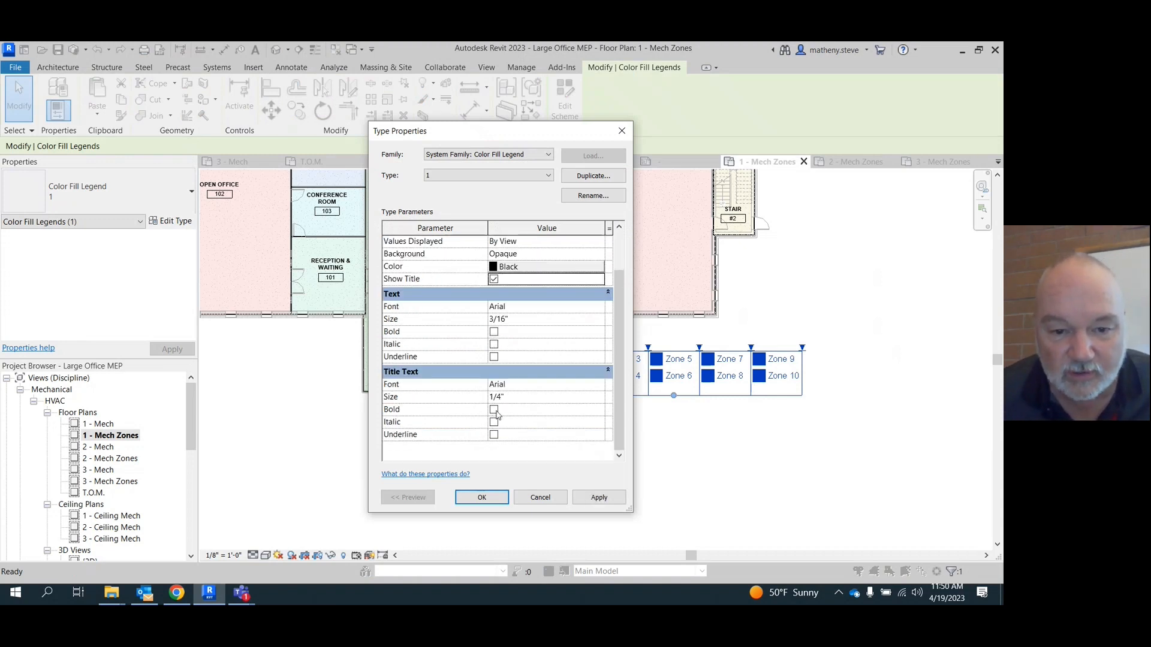
click(493, 410)
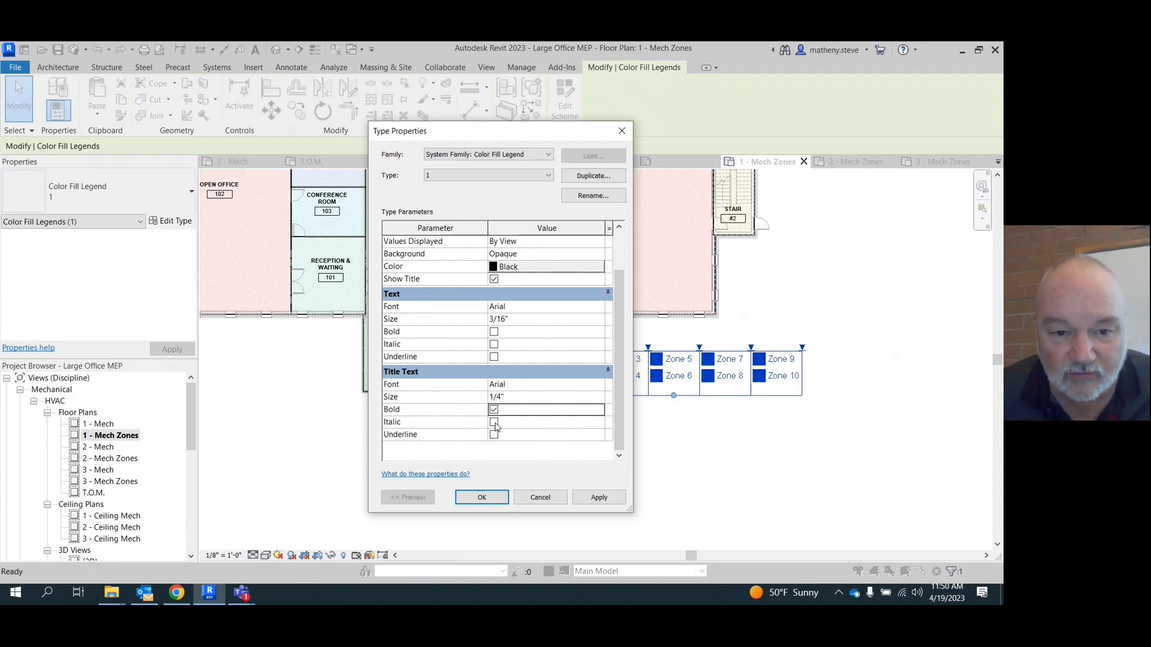
click(494, 422)
click(494, 435)
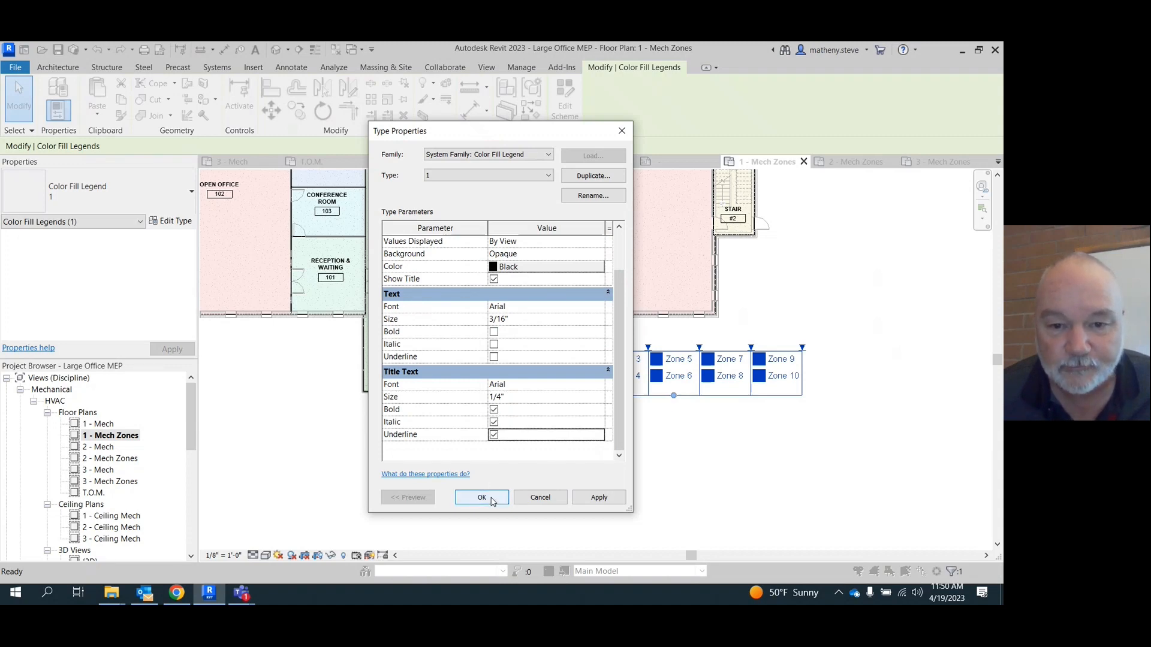
click(482, 498)
click(596, 503)
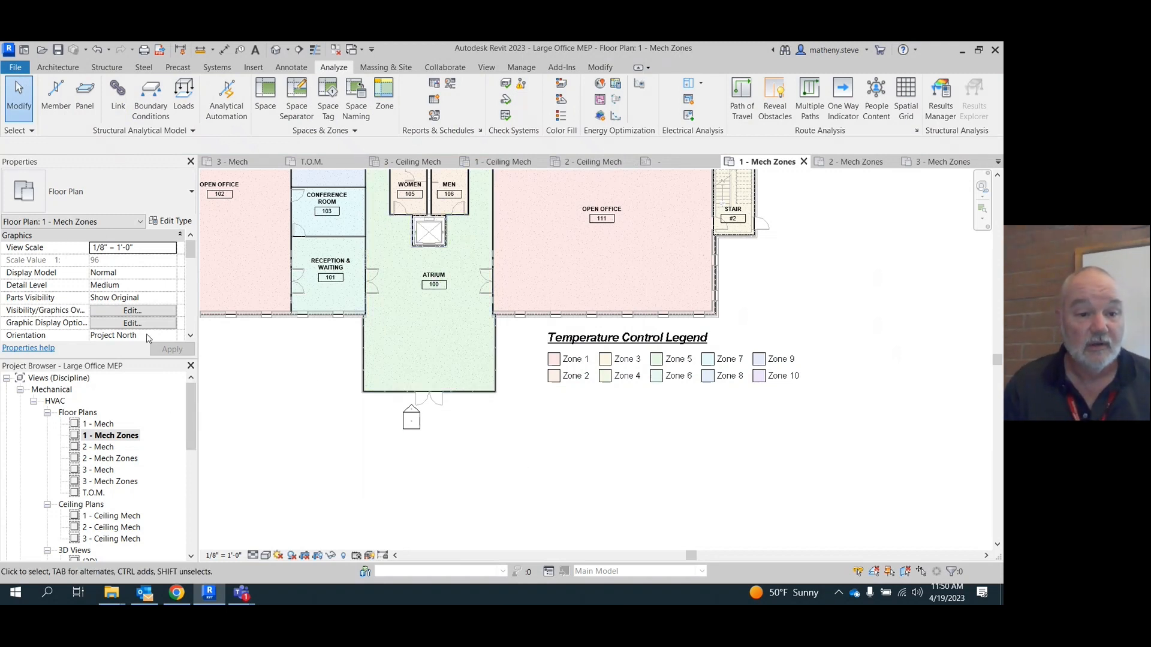
Open the 2 - Mech Zones plan and place a color fill legend below OPEN OFFICE 203, beside the atrium
double_click(114, 459)
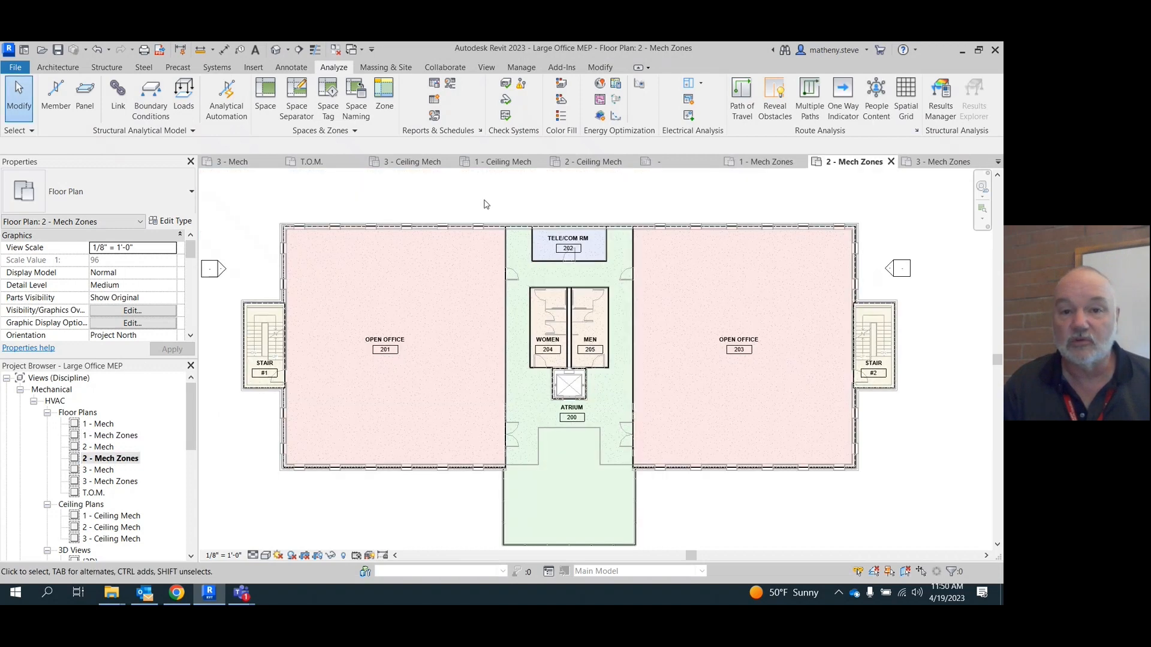
click(561, 115)
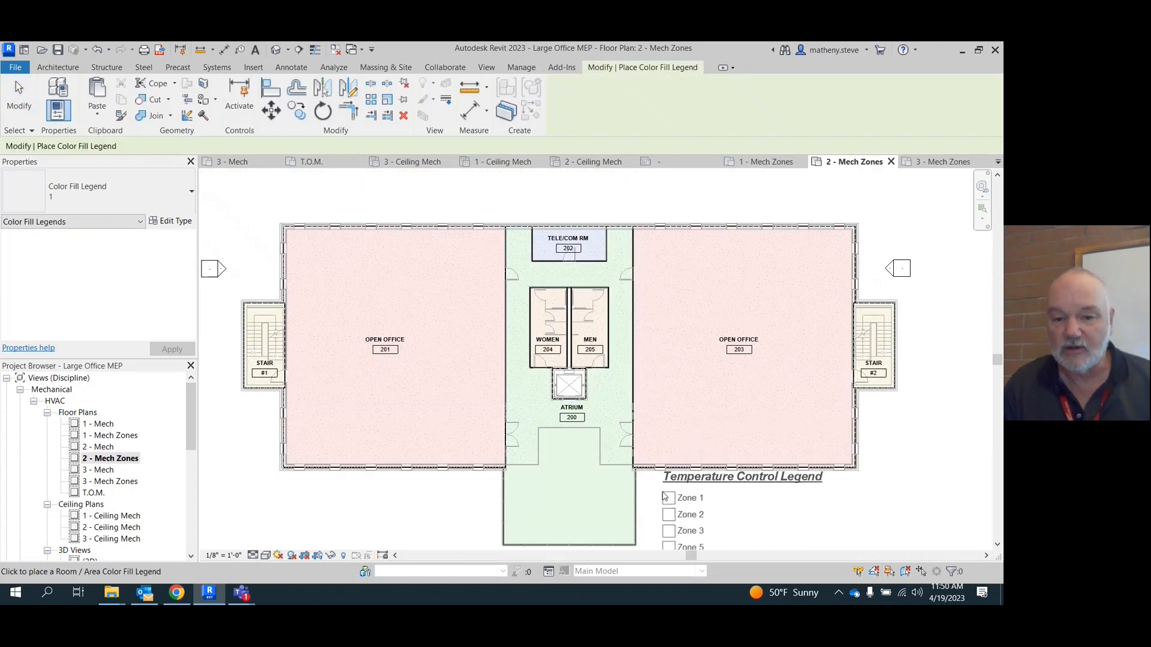
middle_drag(668, 492, 526, 278)
click(533, 310)
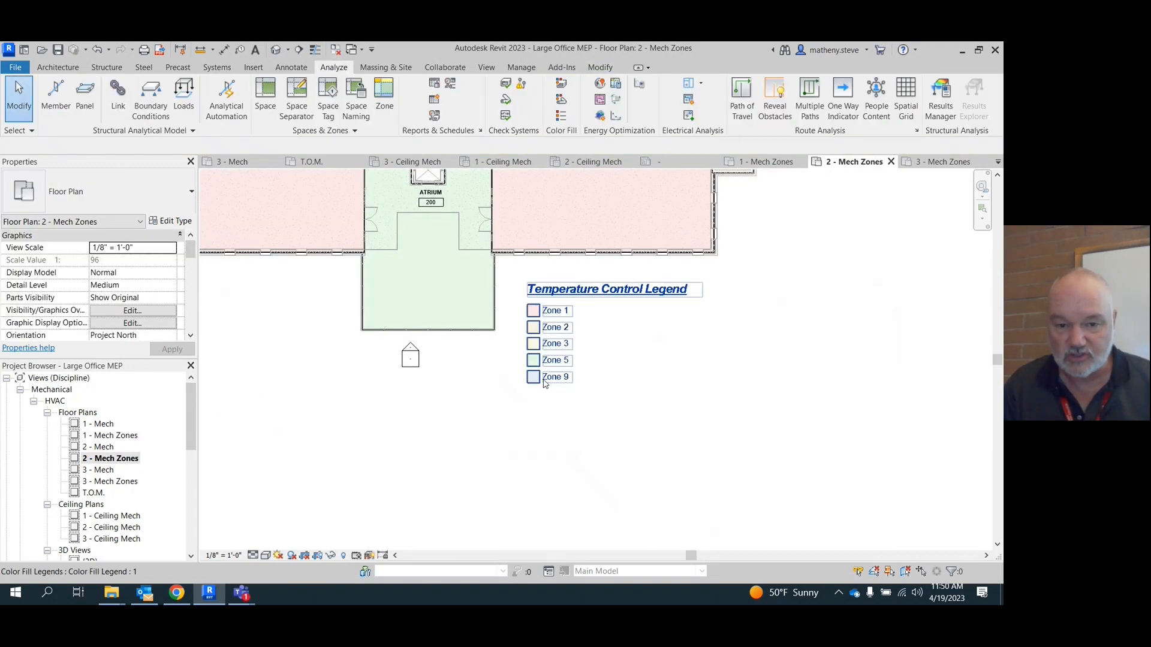
Reshape the second-floor Temperature Control Legend from a single column into one row of five zones
click(546, 395)
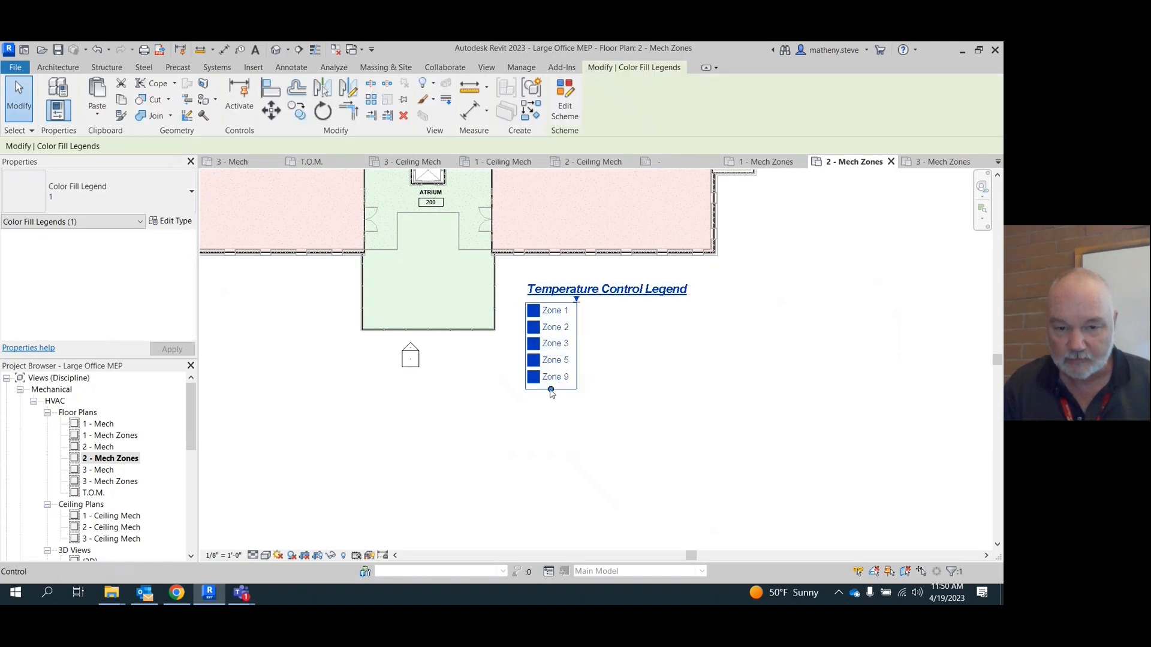
drag(551, 392, 772, 217)
click(475, 468)
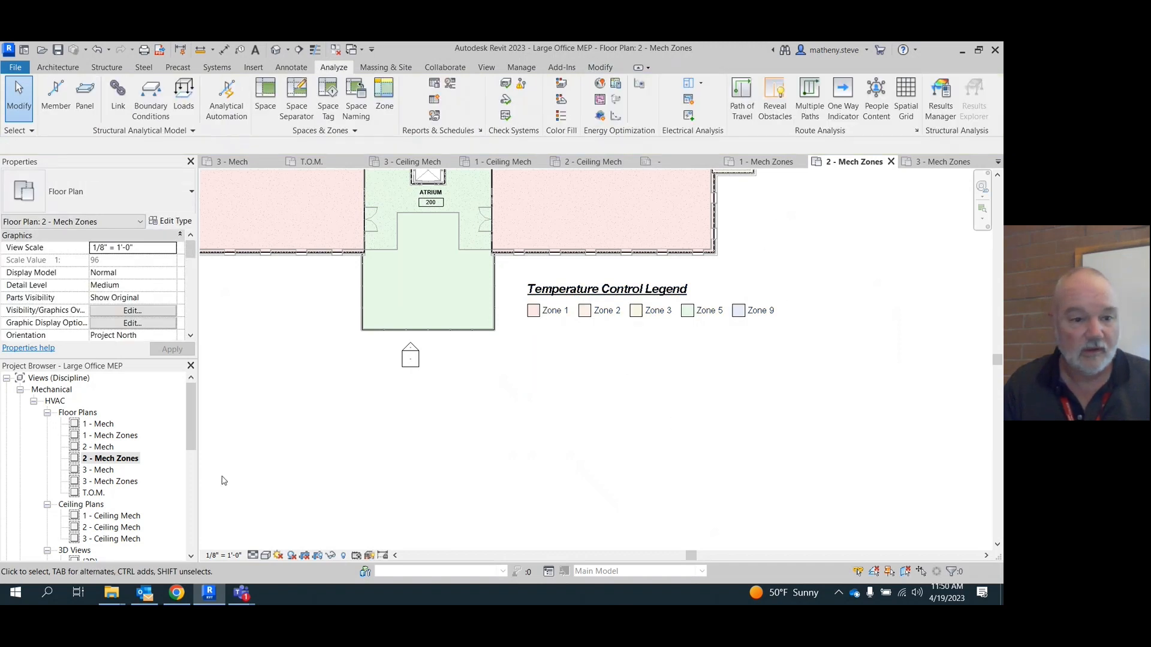
Open the 3 - Mech Zones plan and place a color fill legend beside the atrium, below OFFICE 315
double_click(113, 482)
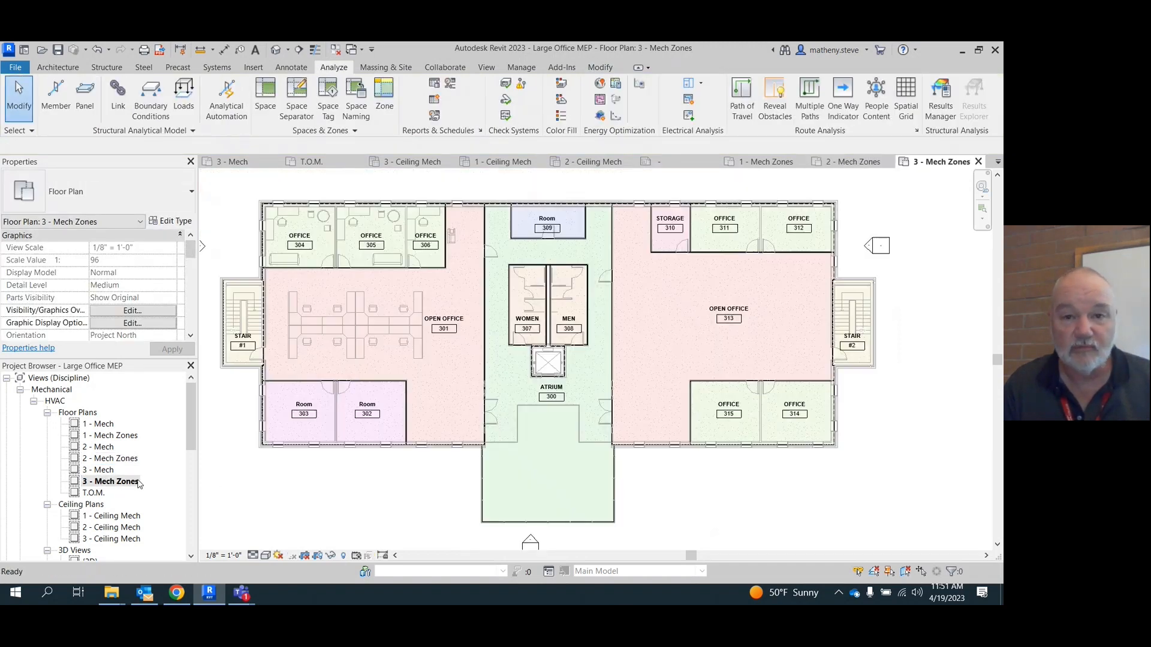
click(561, 115)
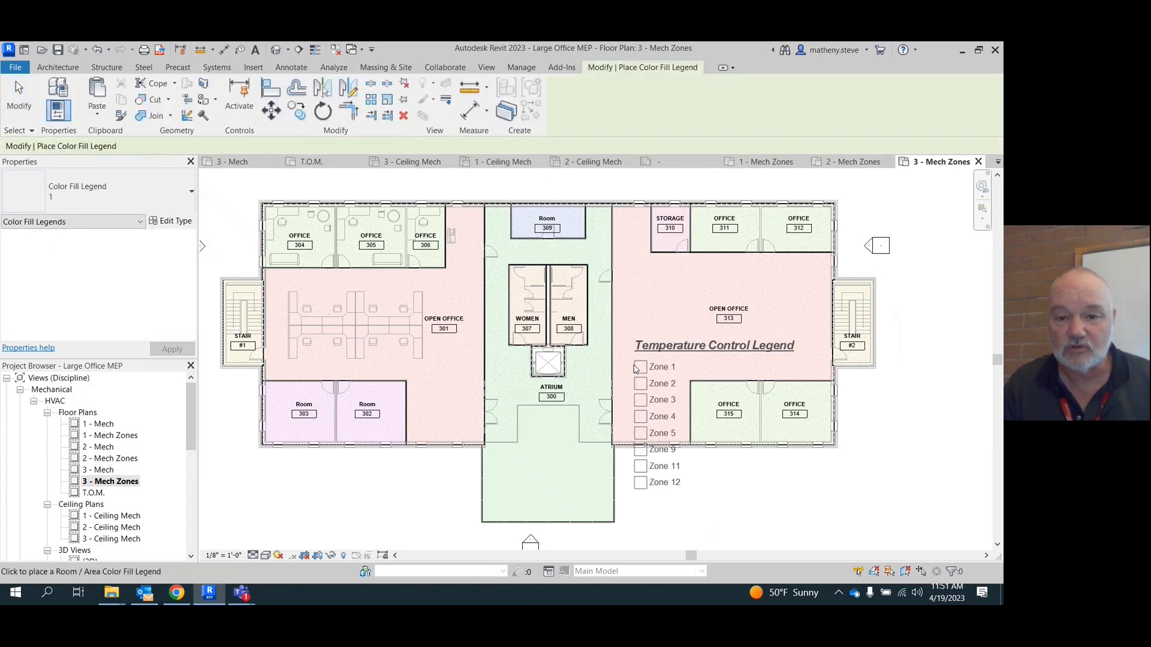
middle_drag(669, 485, 479, 321)
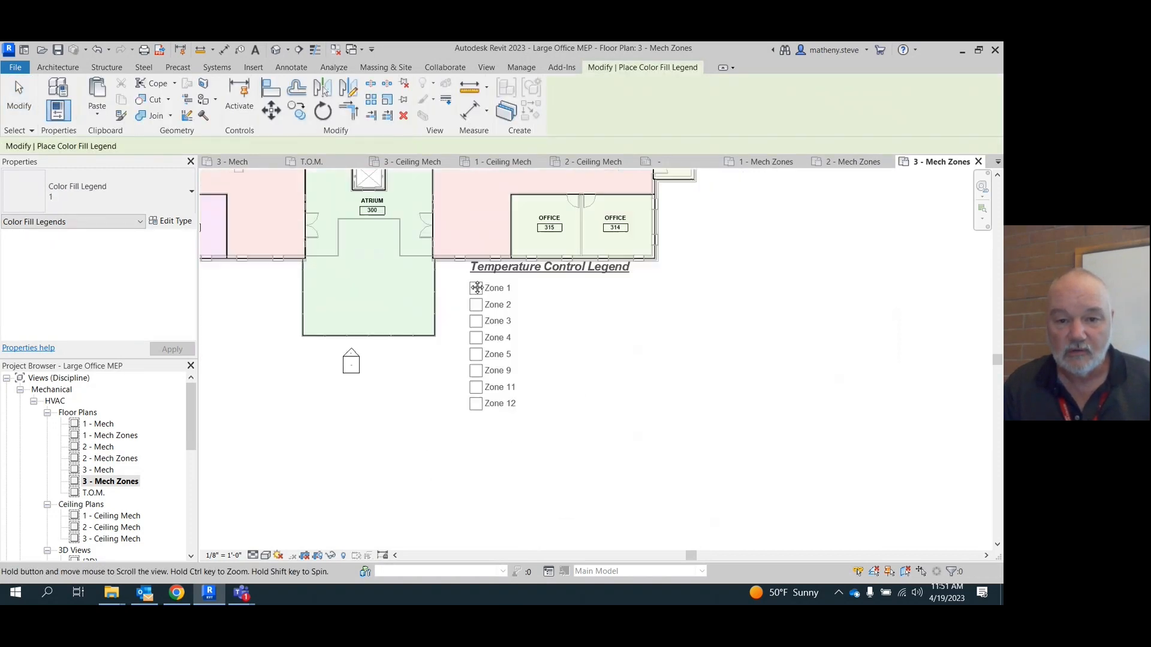
click(479, 320)
key(Escape)
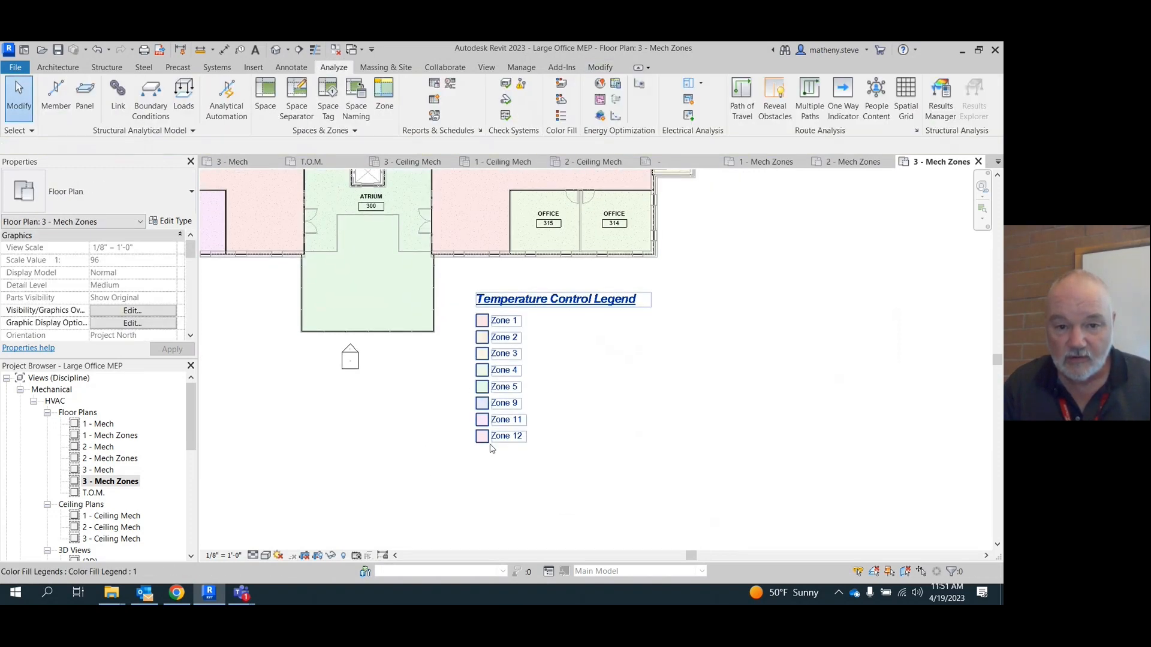
Reshape the third-floor Temperature Control Legend into four columns of two zones each
click(487, 446)
drag(500, 450, 541, 281)
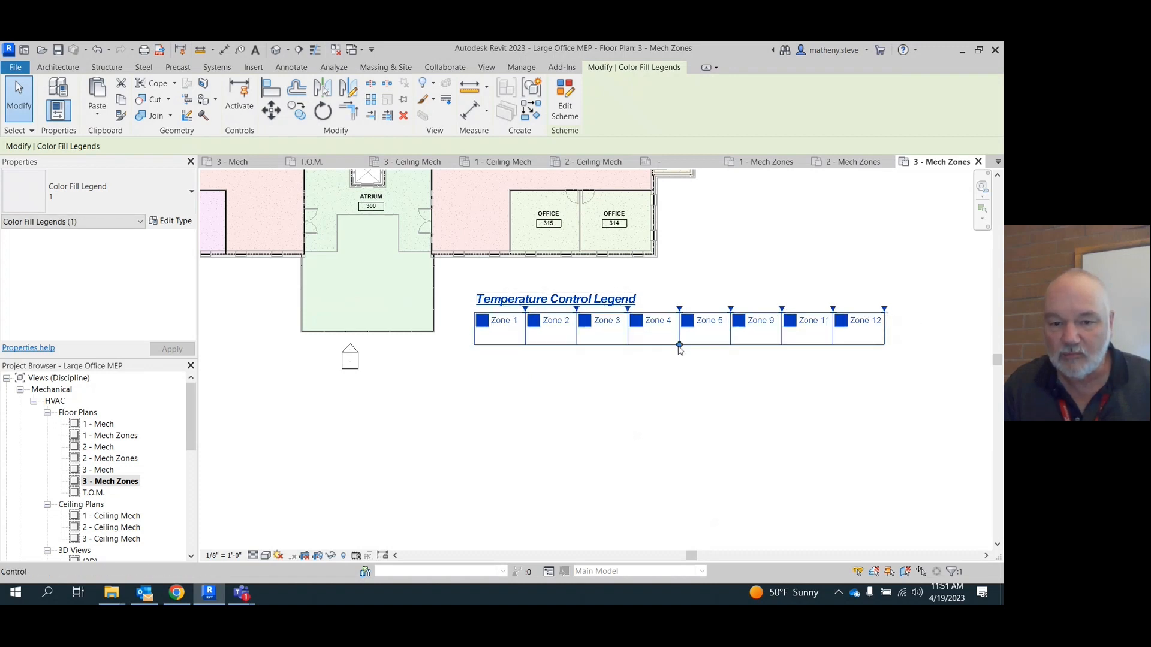
mouse_move(679, 346)
mouse_down()
mouse_move(664, 372)
mouse_move(671, 349)
mouse_up()
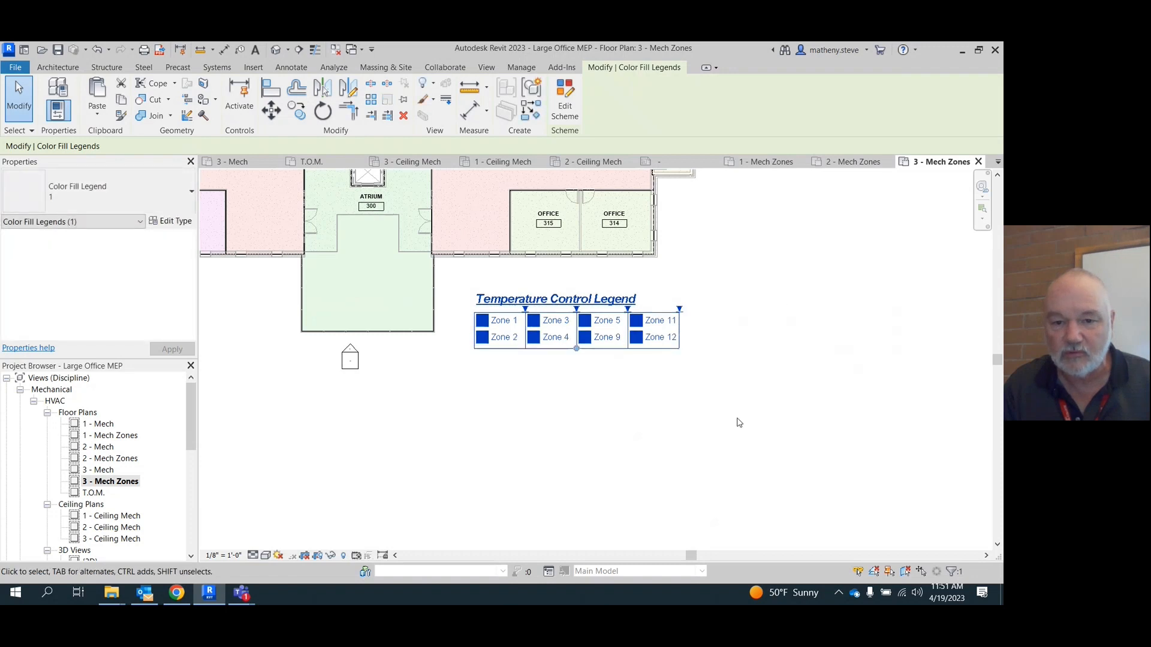
click(681, 429)
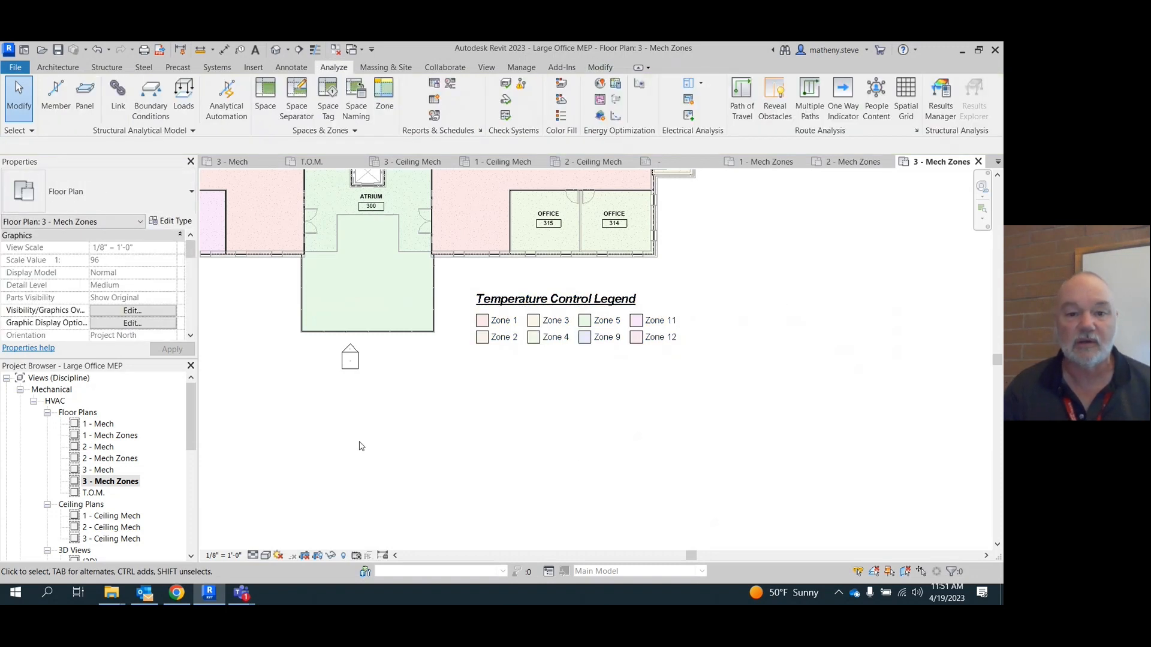
Review the legends on the 2 and 1 - Mech Zones plans, and check the 1 - Mech and 1 - Ceiling Mech plans
double_click(112, 459)
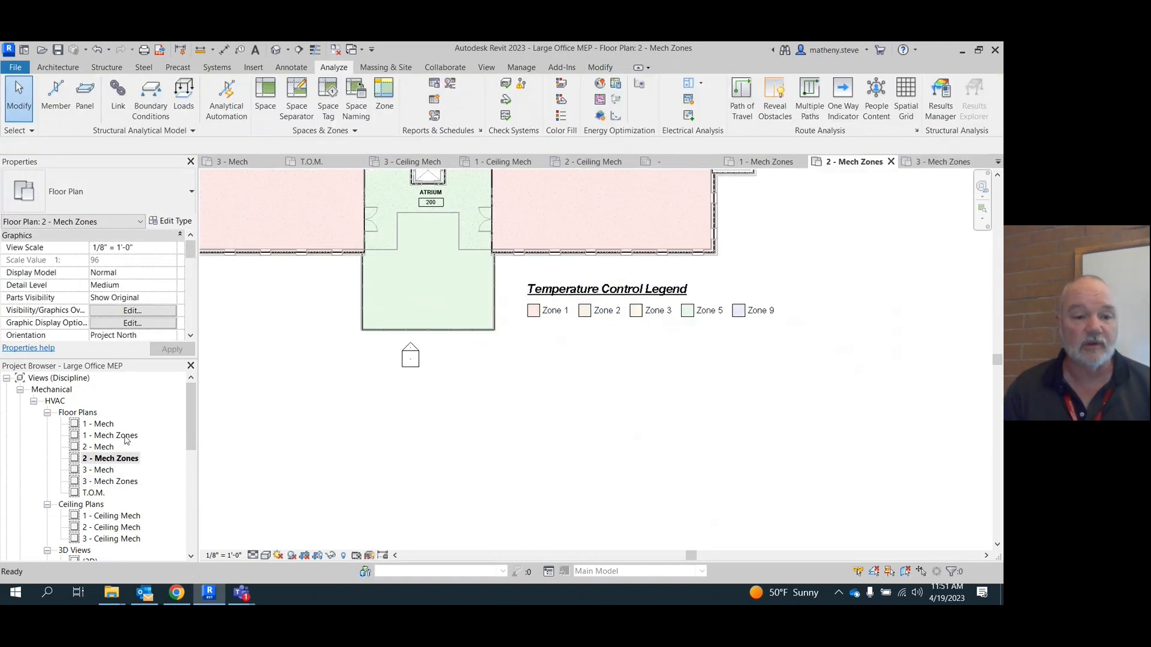
double_click(114, 436)
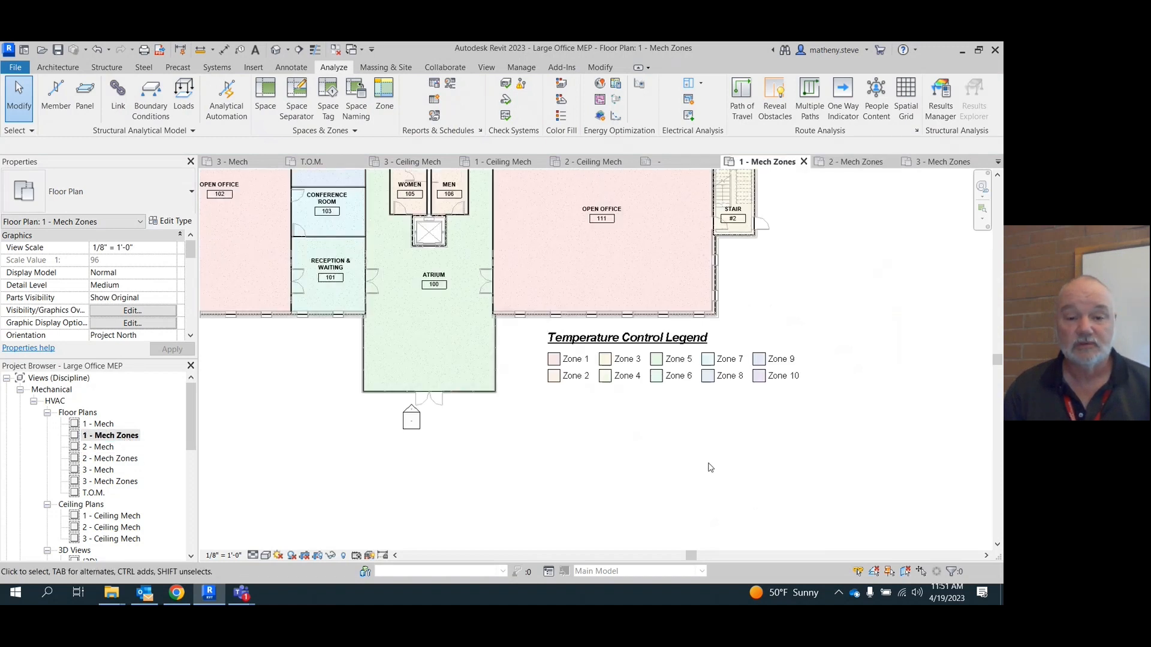
scroll(710, 468, down, 2)
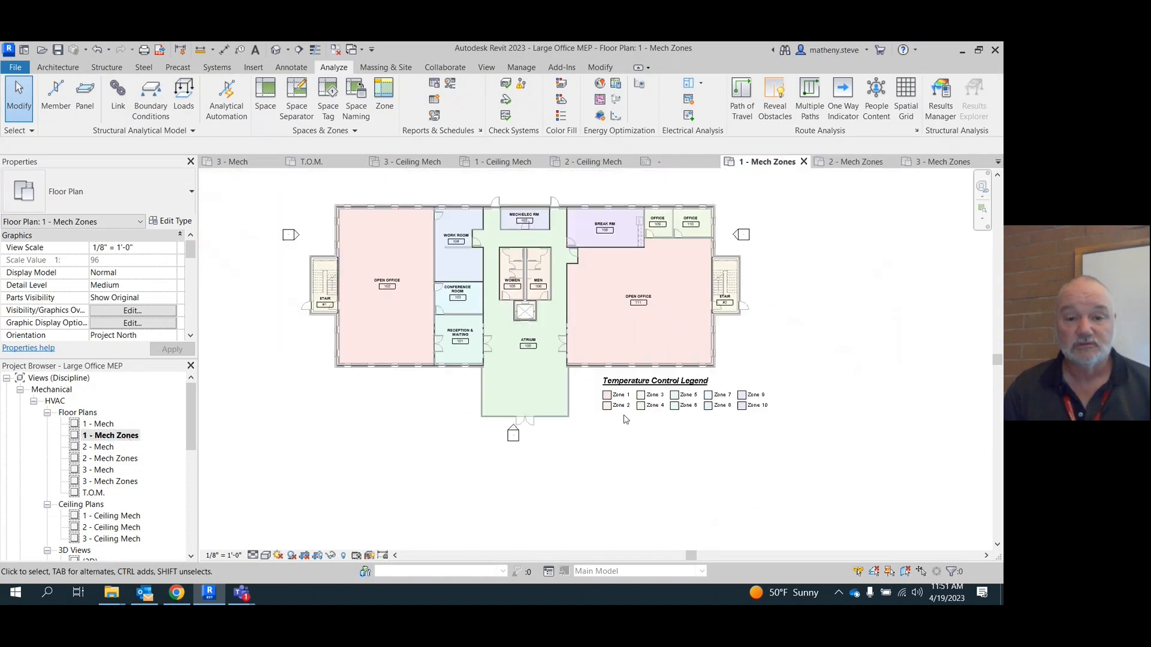
double_click(101, 424)
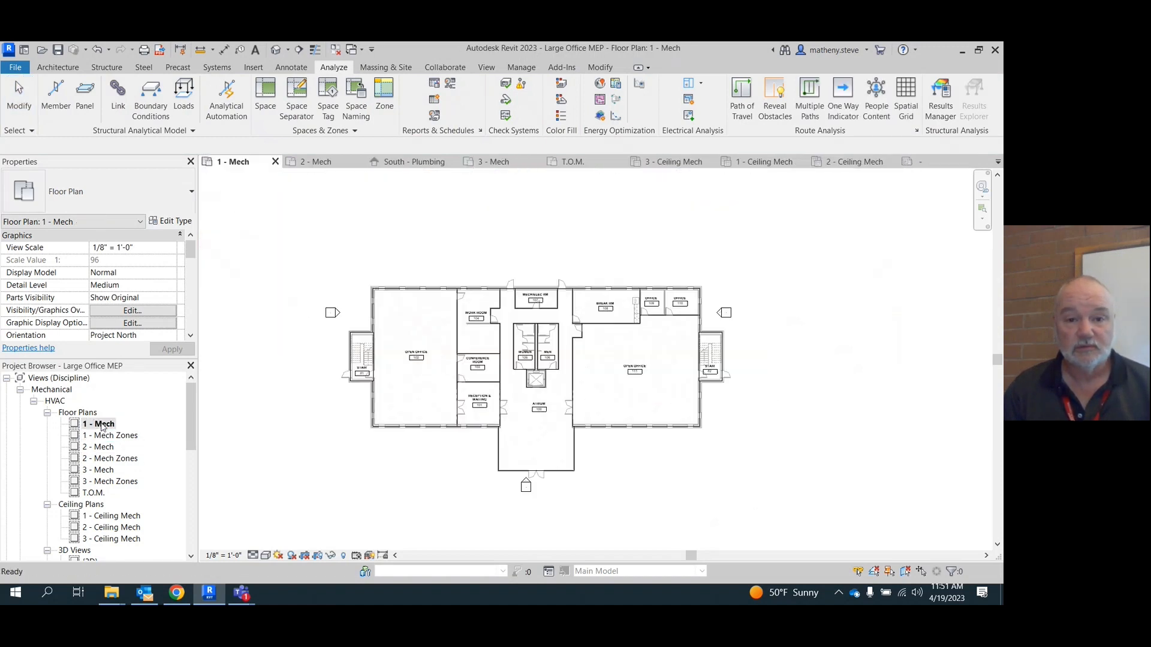
double_click(120, 516)
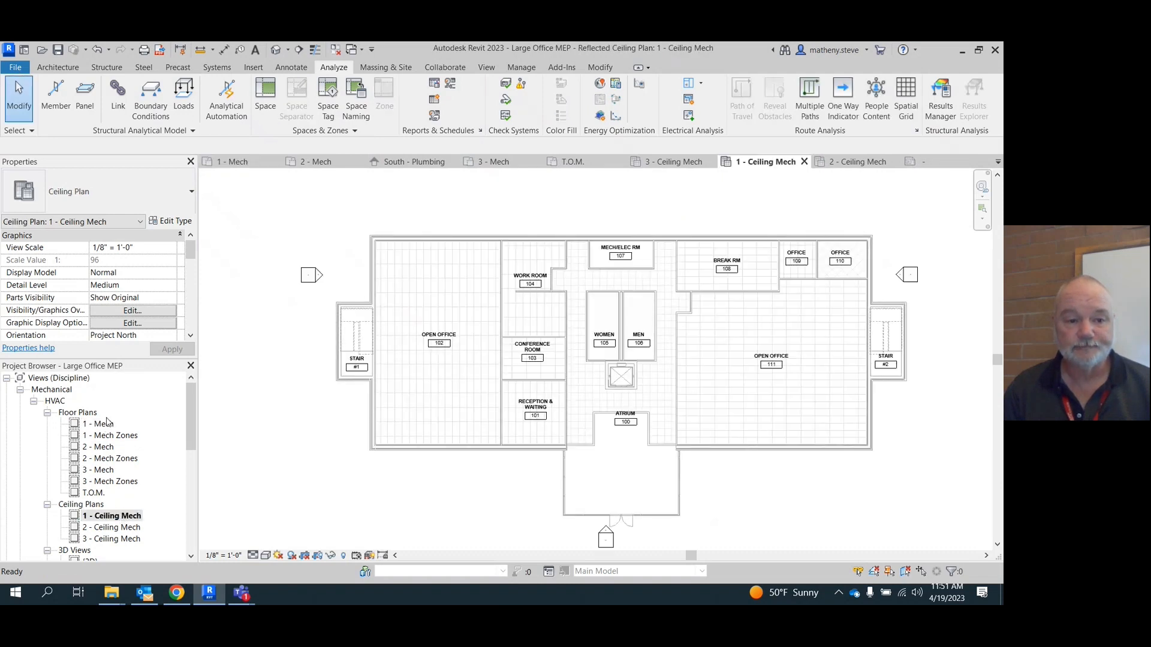
Return to the 1 - Mech floor plan and hide the HVAC Zones category in that view
double_click(107, 424)
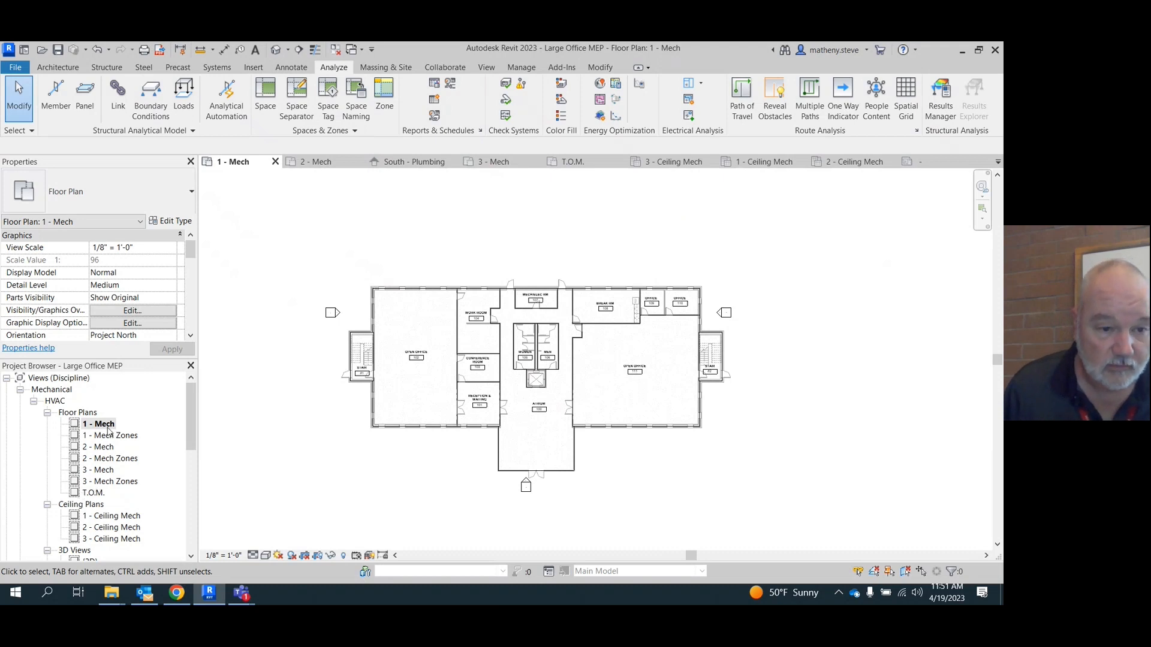
scroll(550, 355, up, 3)
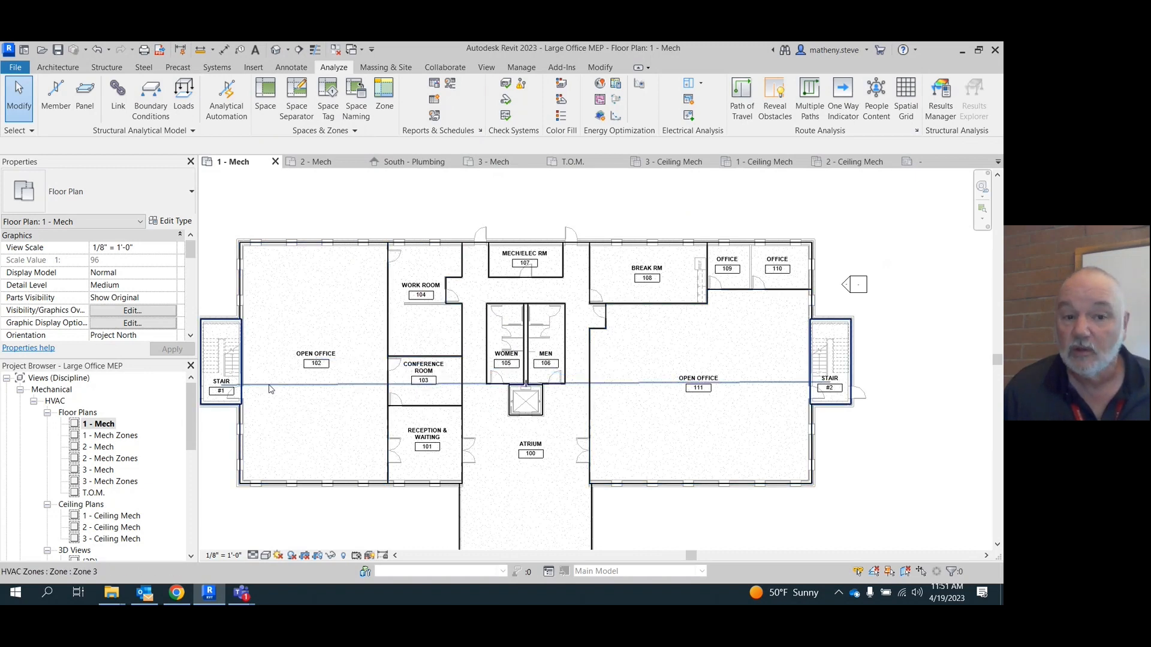
right_click(362, 389)
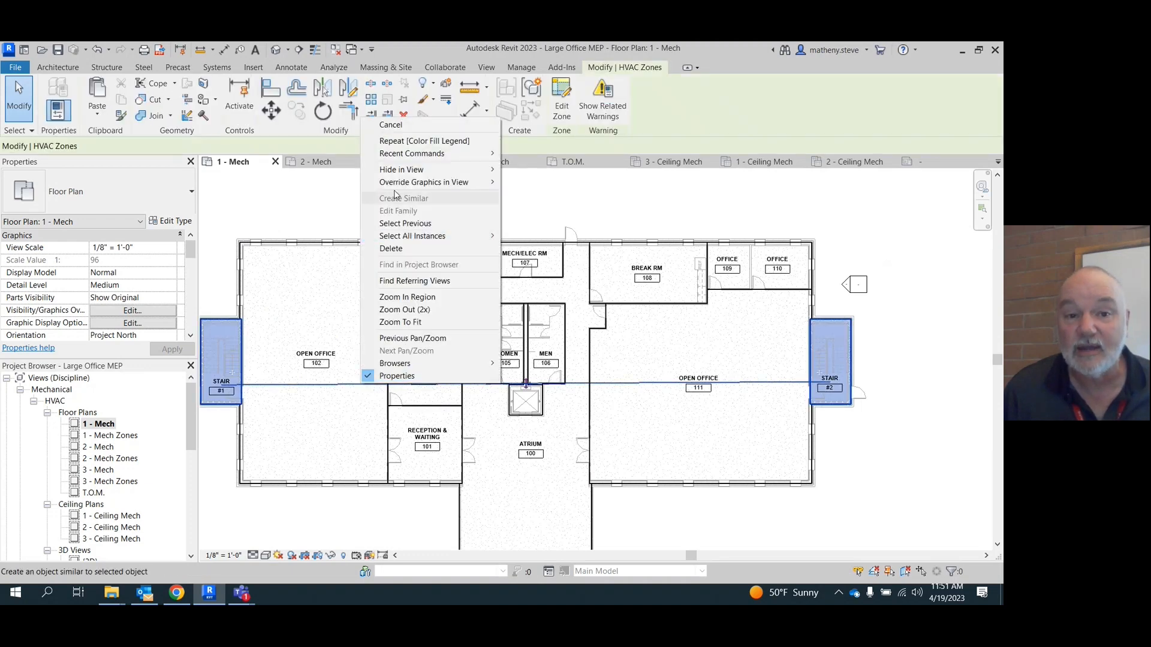
mouse_move(402, 172)
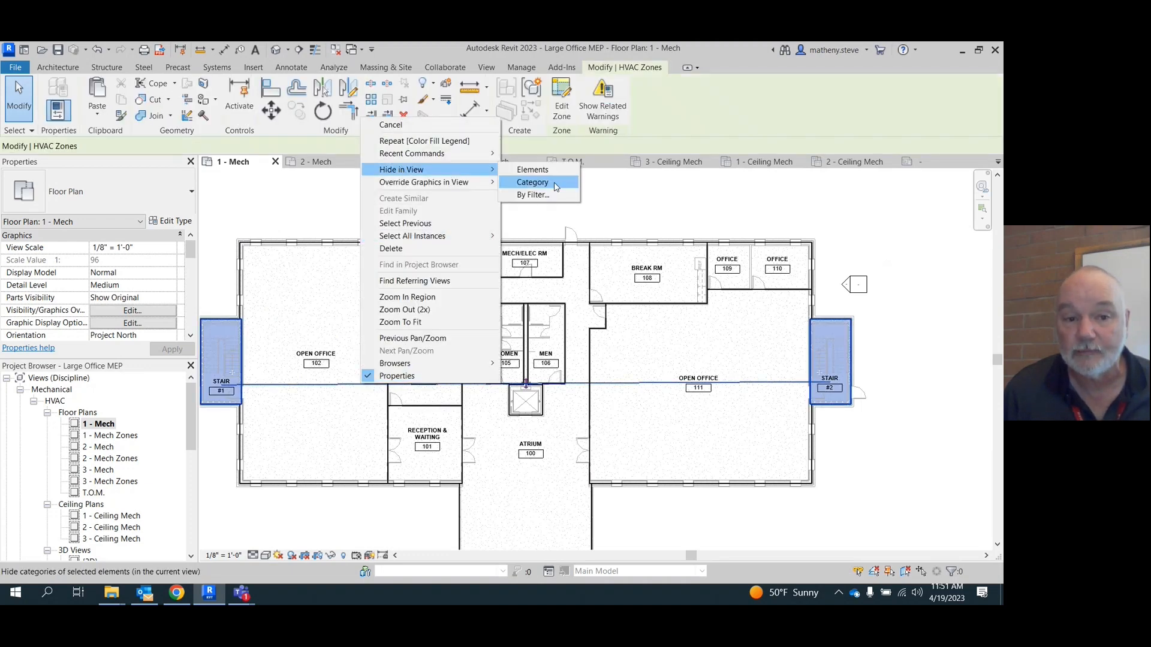
click(532, 183)
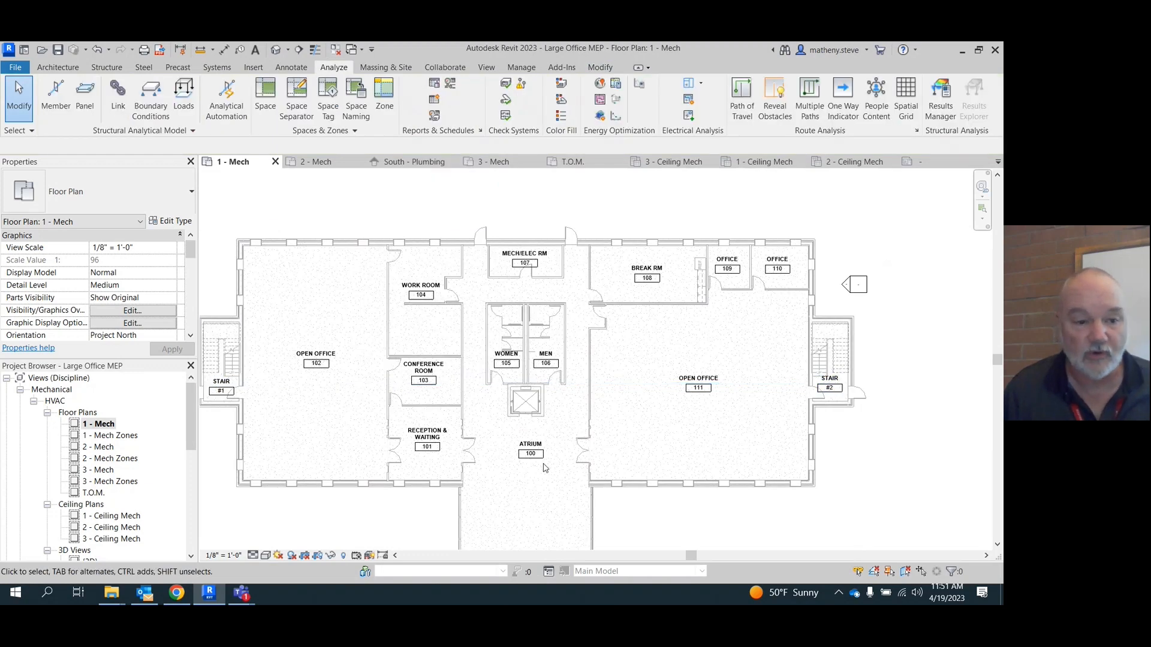
Hide the HVAC Zones category in the 2 - Mech plan and open the 3 - Mech plan
double_click(97, 446)
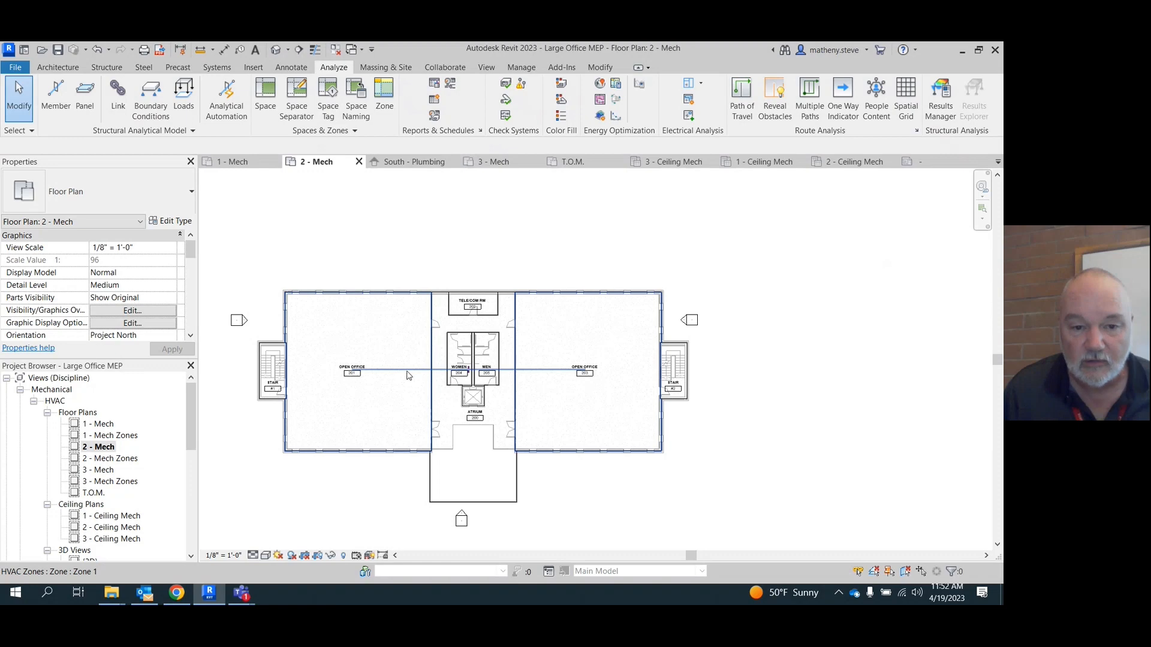
right_click(407, 374)
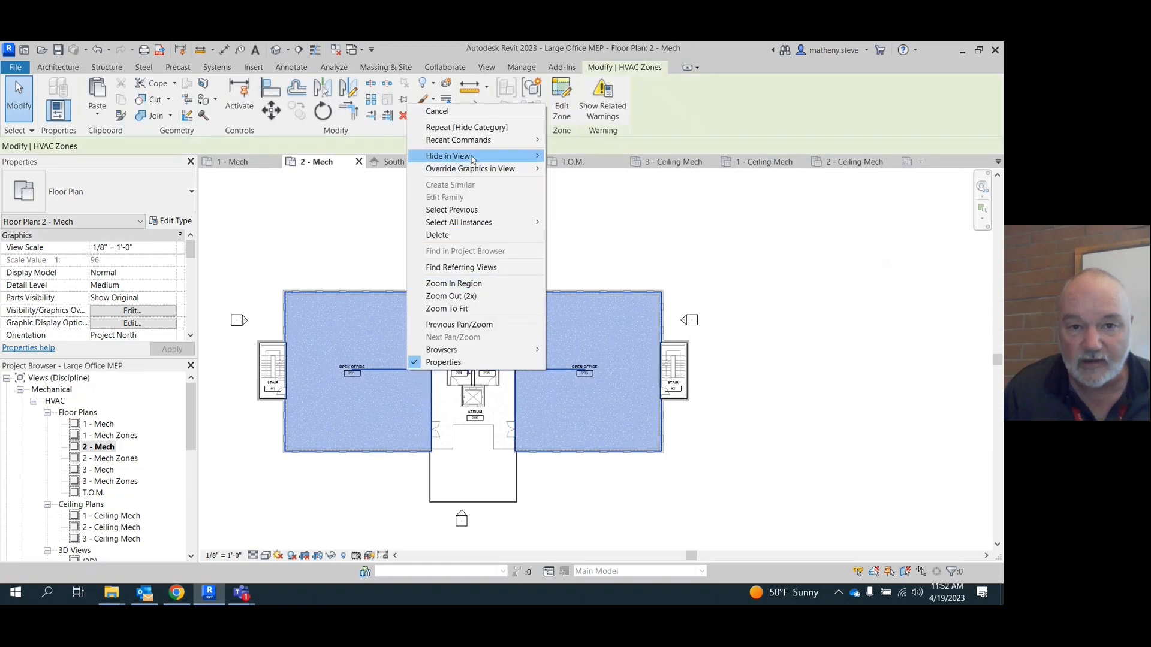
mouse_move(473, 159)
click(577, 168)
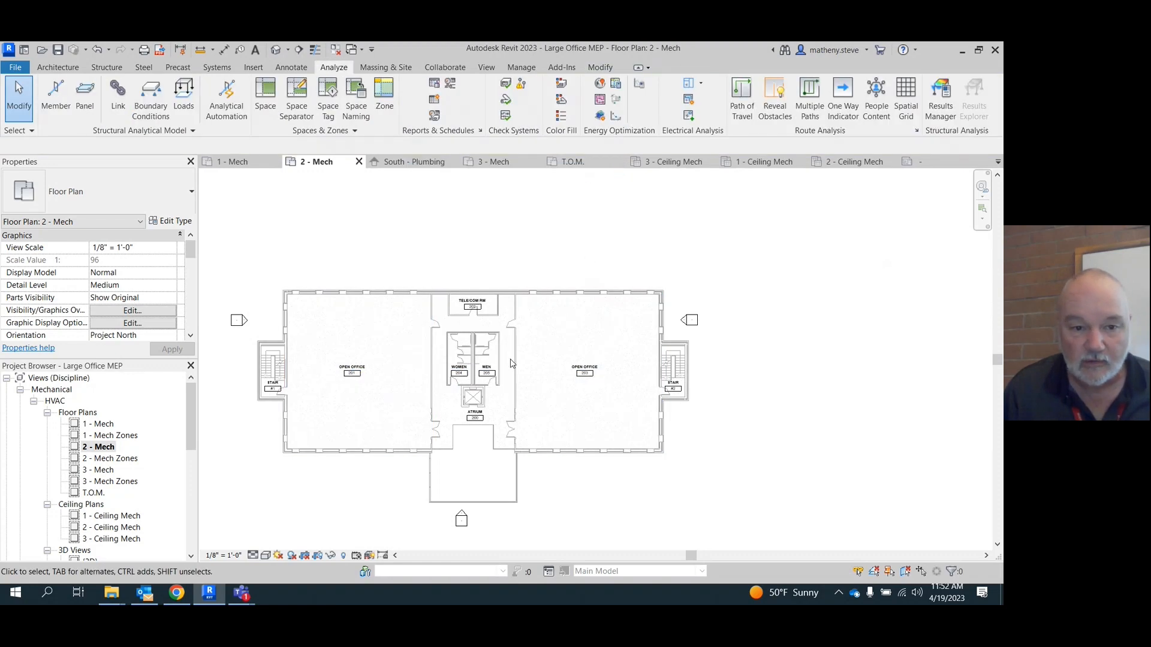
double_click(104, 471)
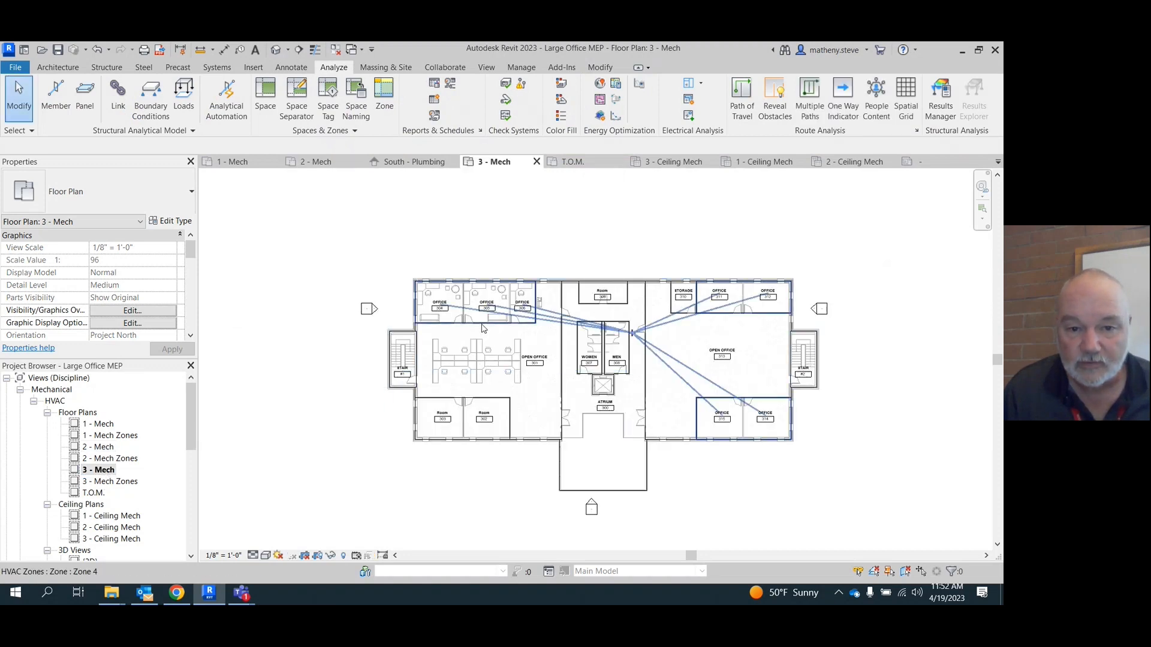
Try to hide the category of the selected office HVAC zone in the 3 - Mech plan
right_click(486, 337)
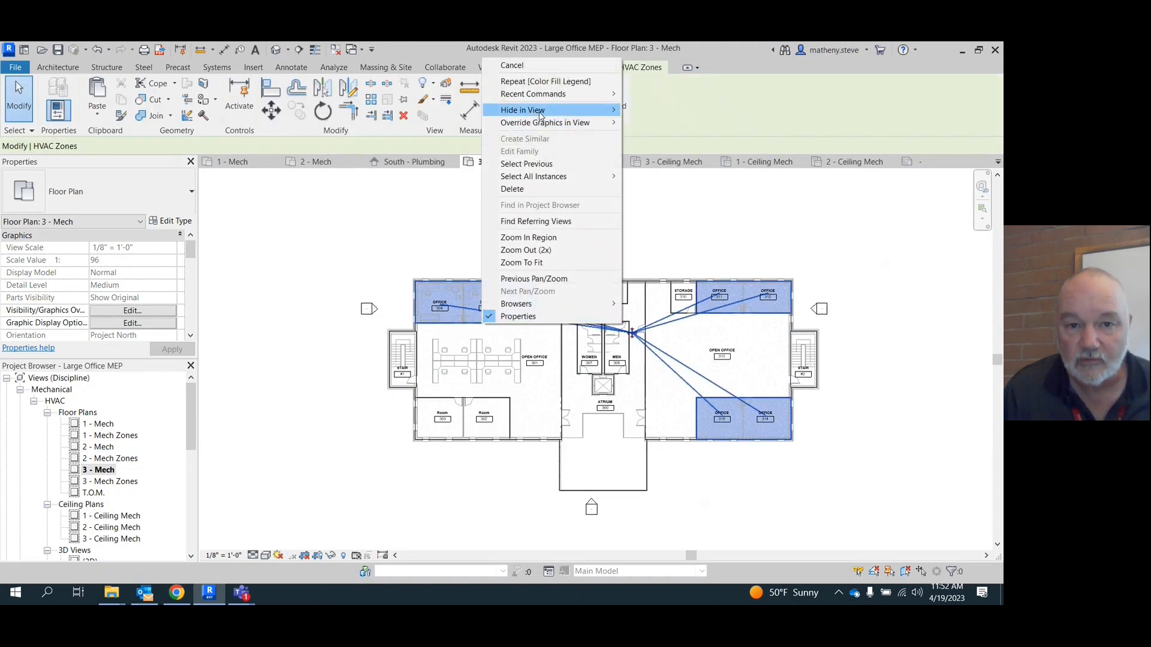
mouse_move(540, 111)
click(699, 215)
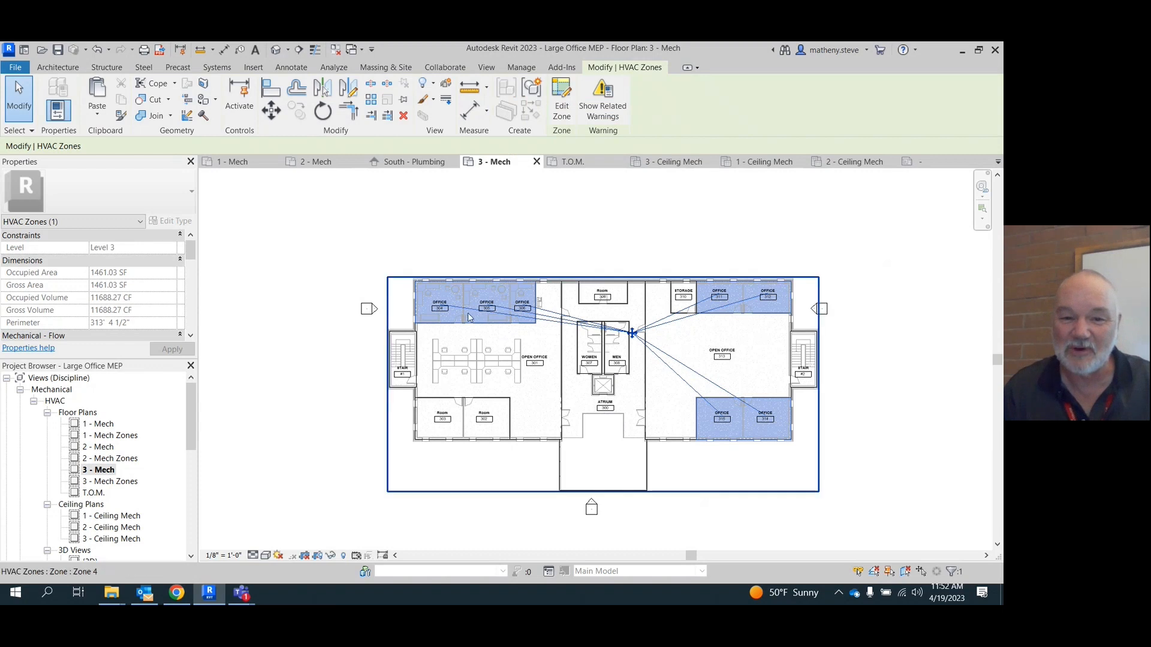
right_click(516, 316)
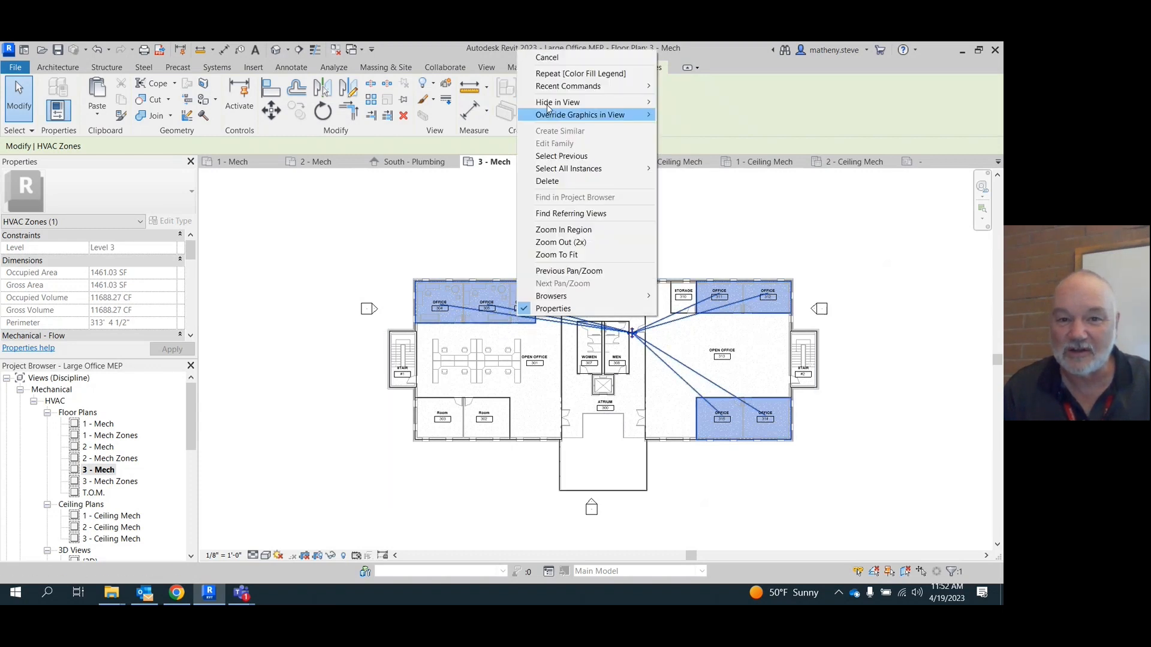
mouse_move(624, 103)
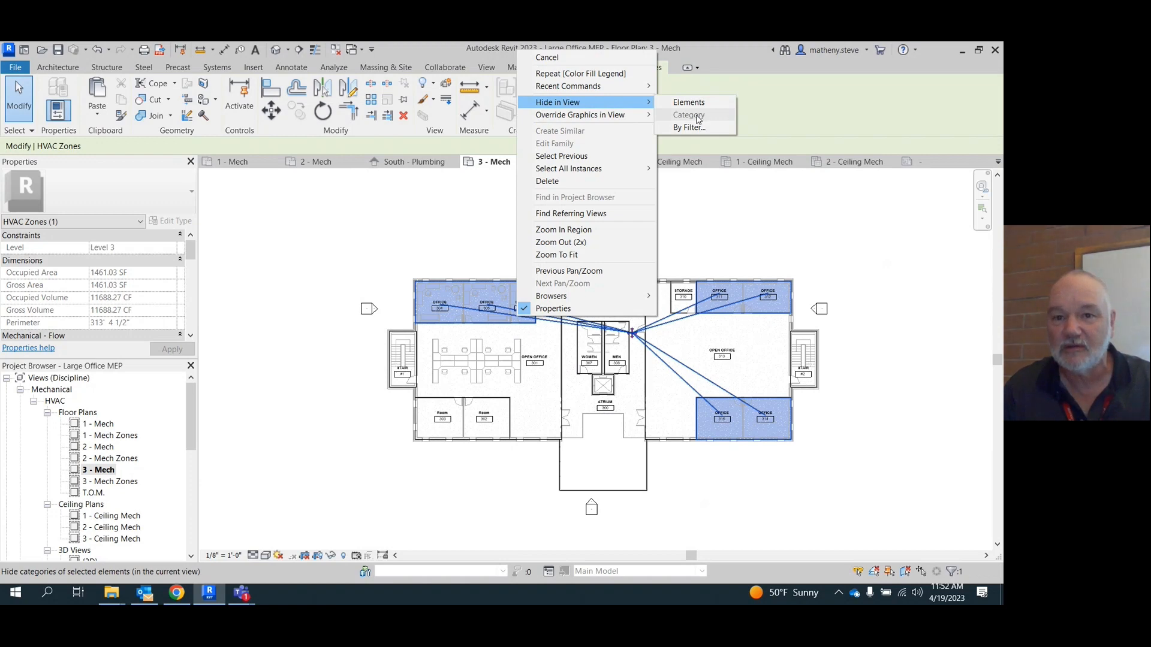
key(Escape)
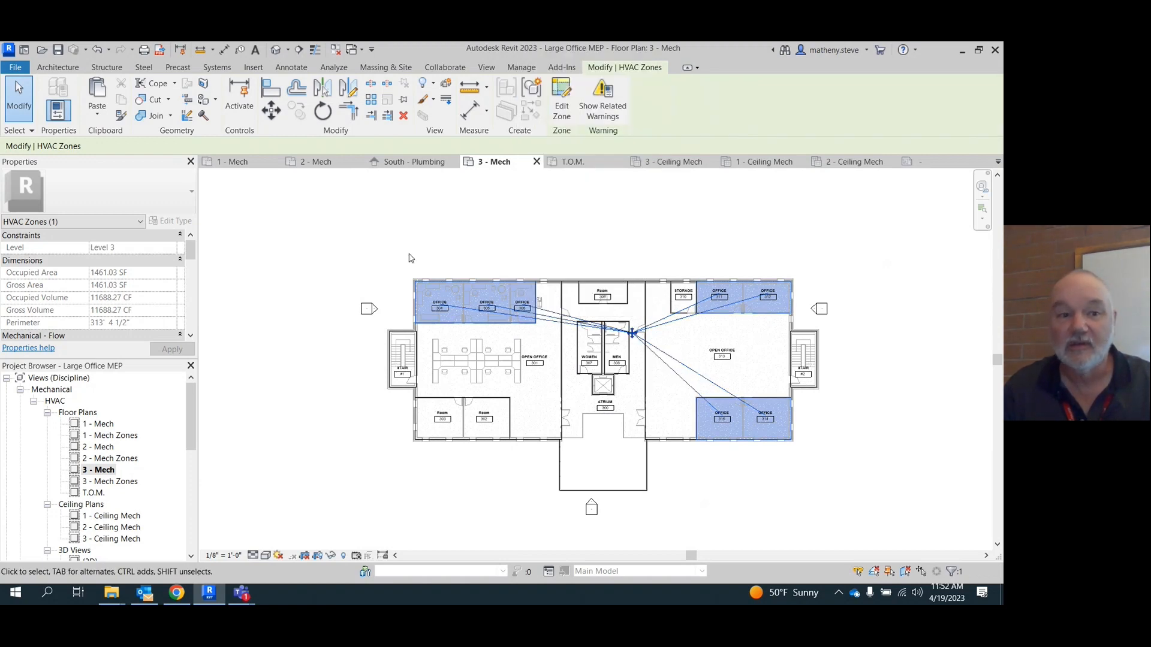
click(270, 379)
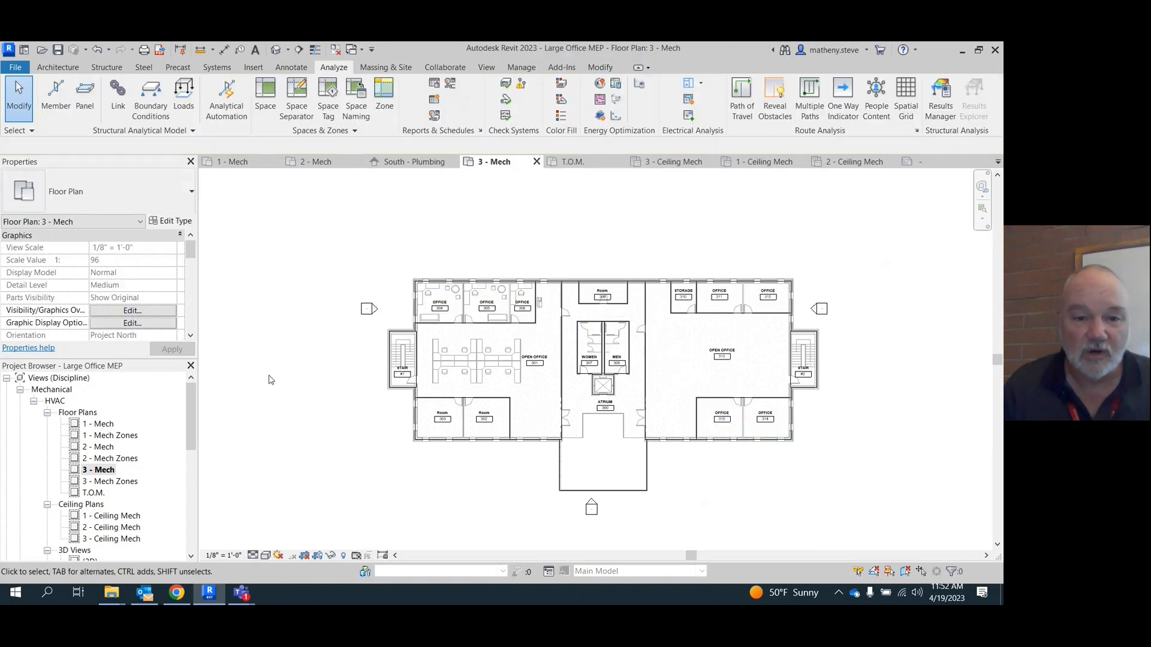
Remove the Mechanical Plan view template from the 3 - Mech floor plan by assigning <None>
click(191, 337)
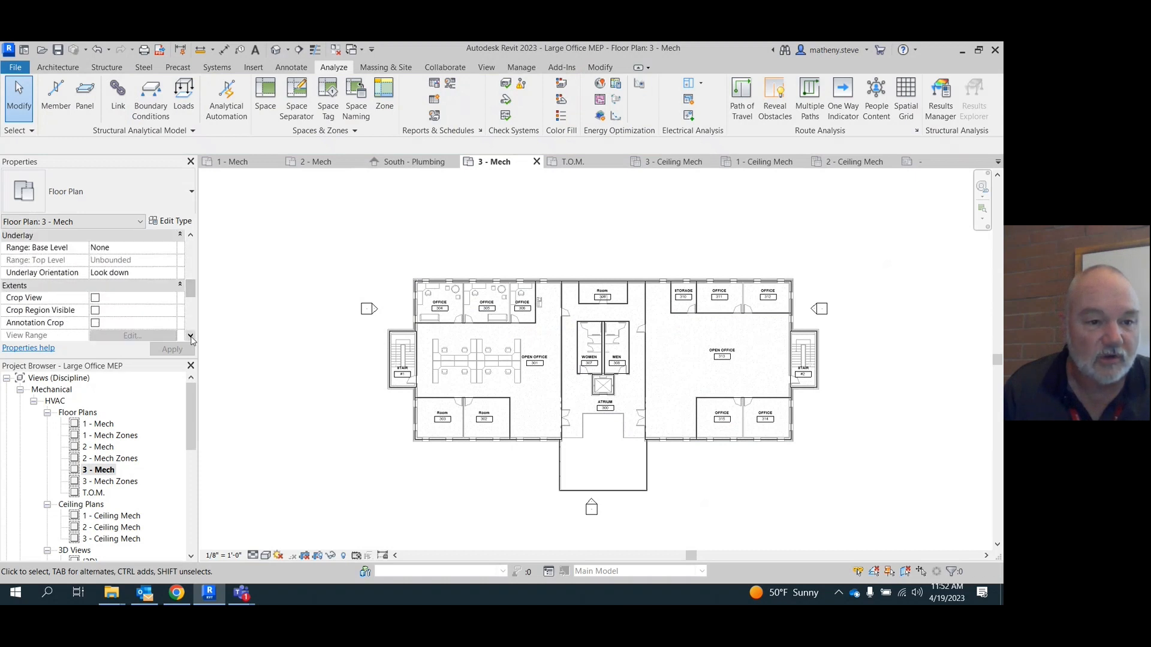
drag(192, 339, 192, 339)
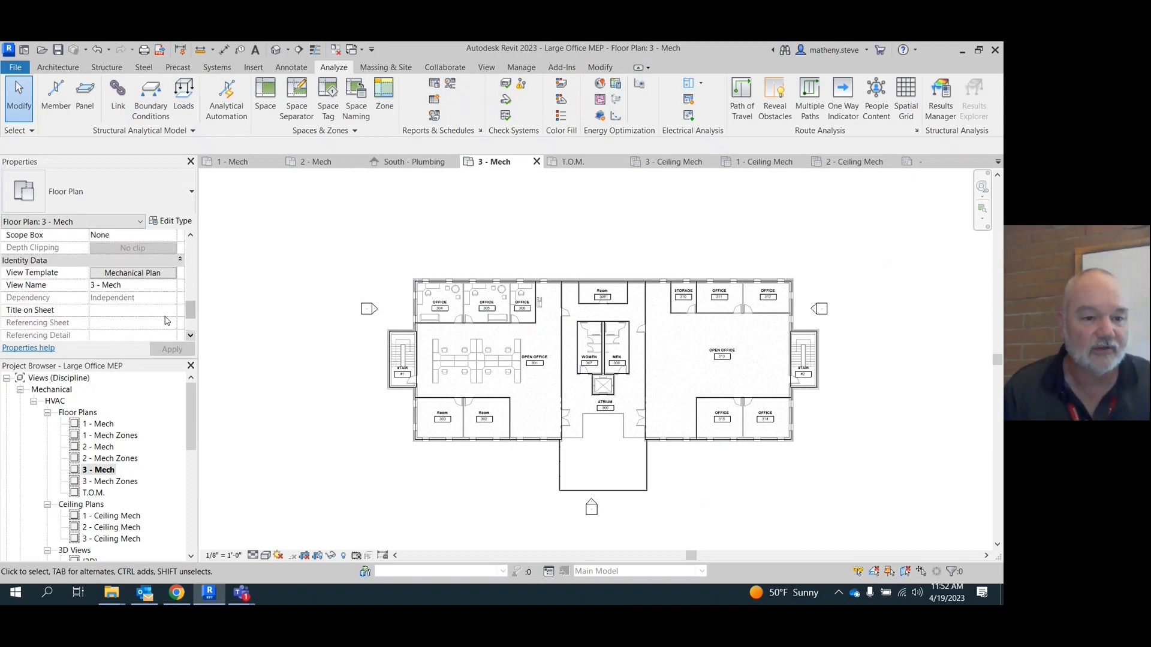
click(127, 273)
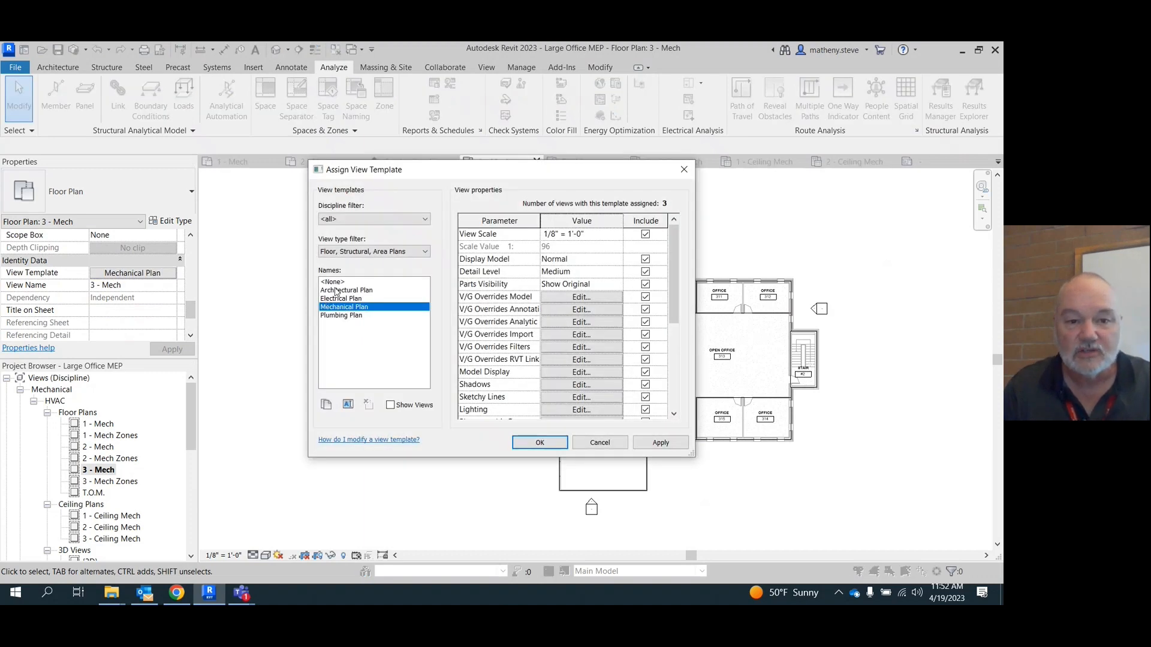
click(333, 282)
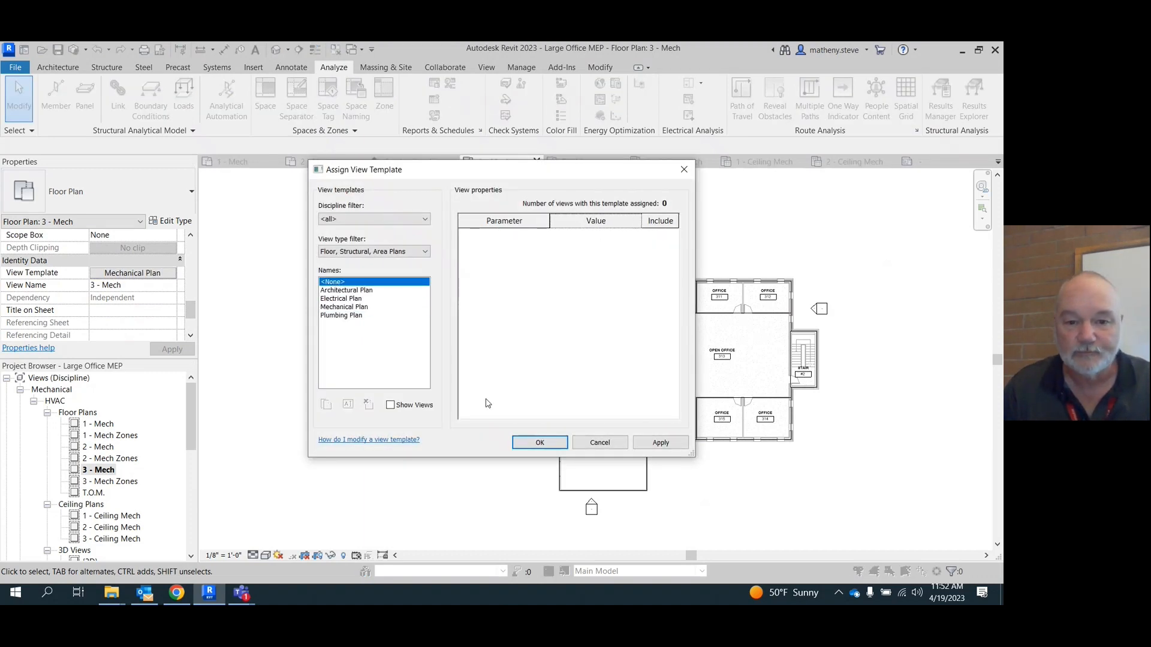
click(538, 443)
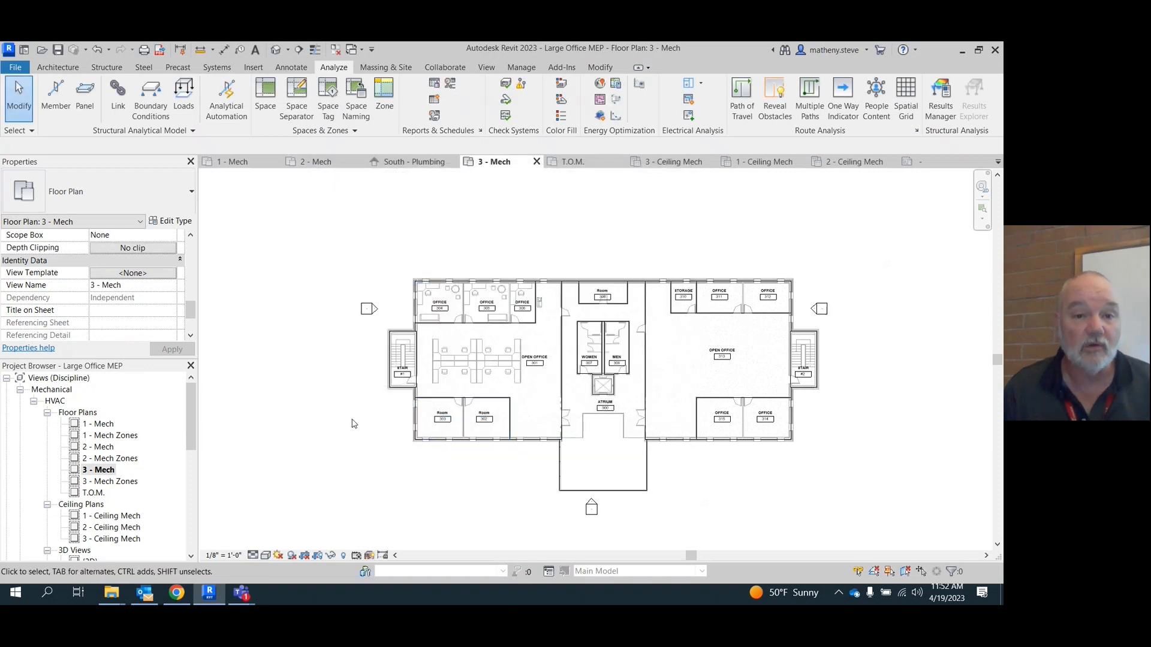
Hide the category of the office HVAC zone in the 3 - Mech floor plan
right_click(500, 318)
mouse_move(534, 103)
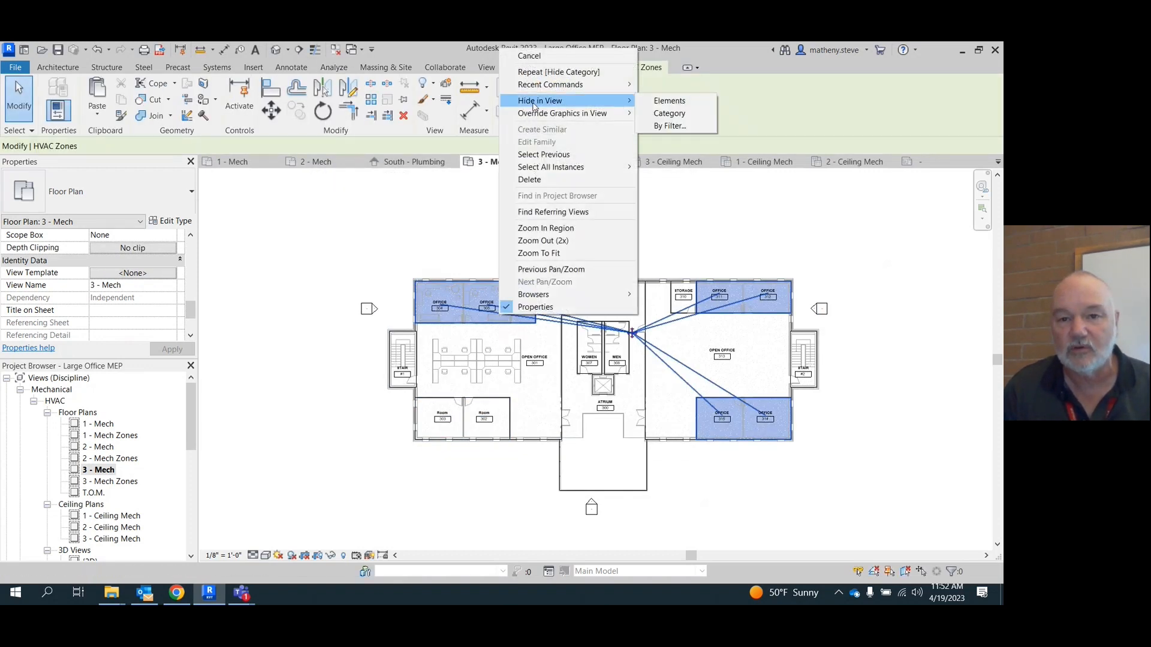
click(676, 113)
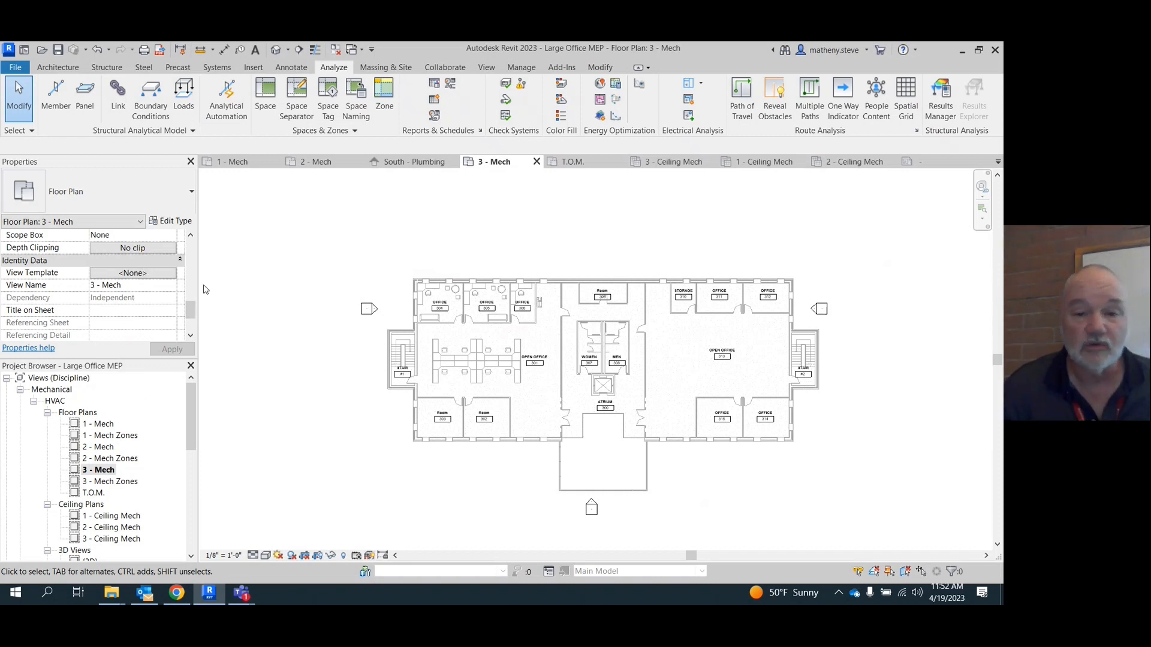
scroll(683, 473, up, 2)
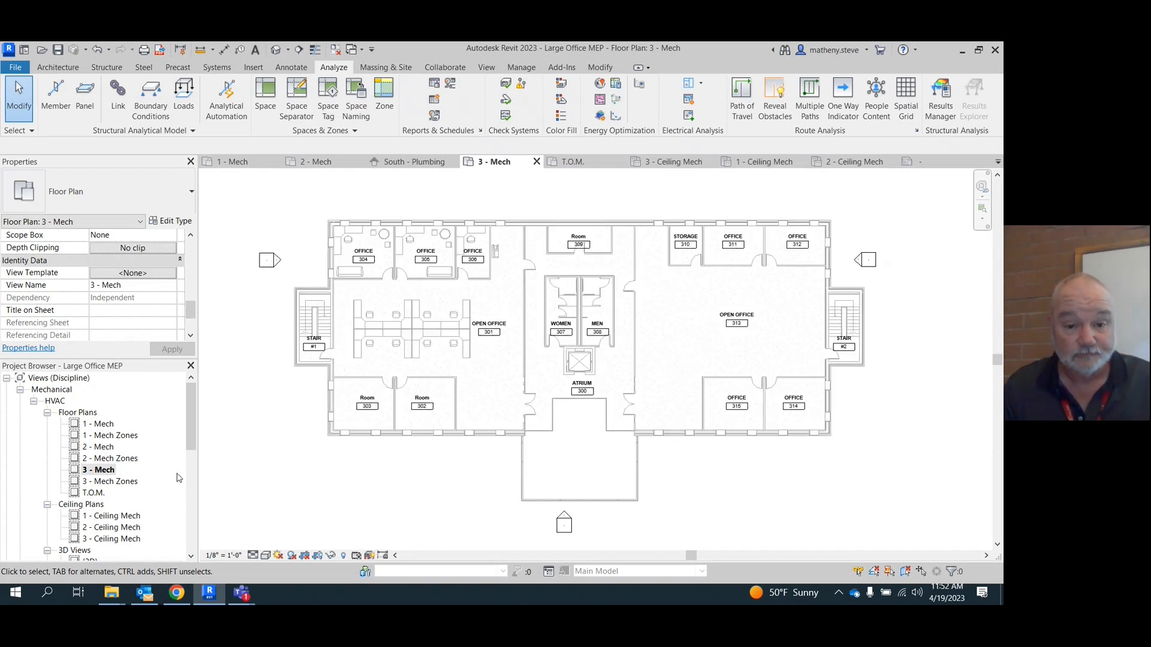
Check the Activity 01 instructions in Chrome, and return to Revit to view the 1 - Mech floor plan
click(177, 593)
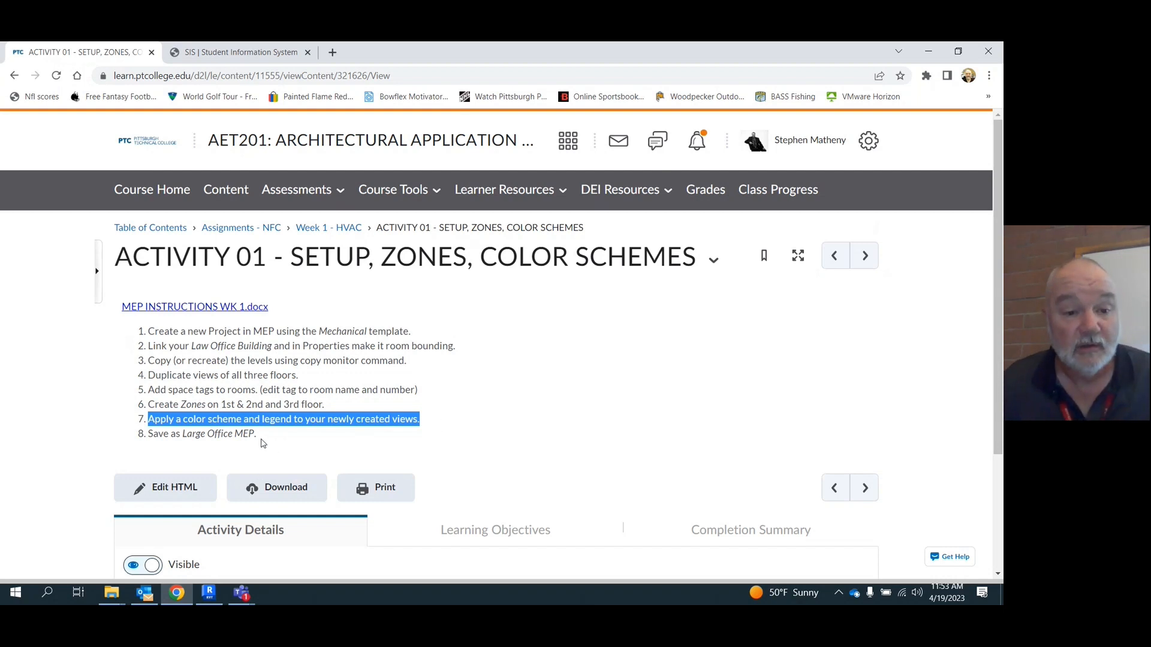
click(209, 593)
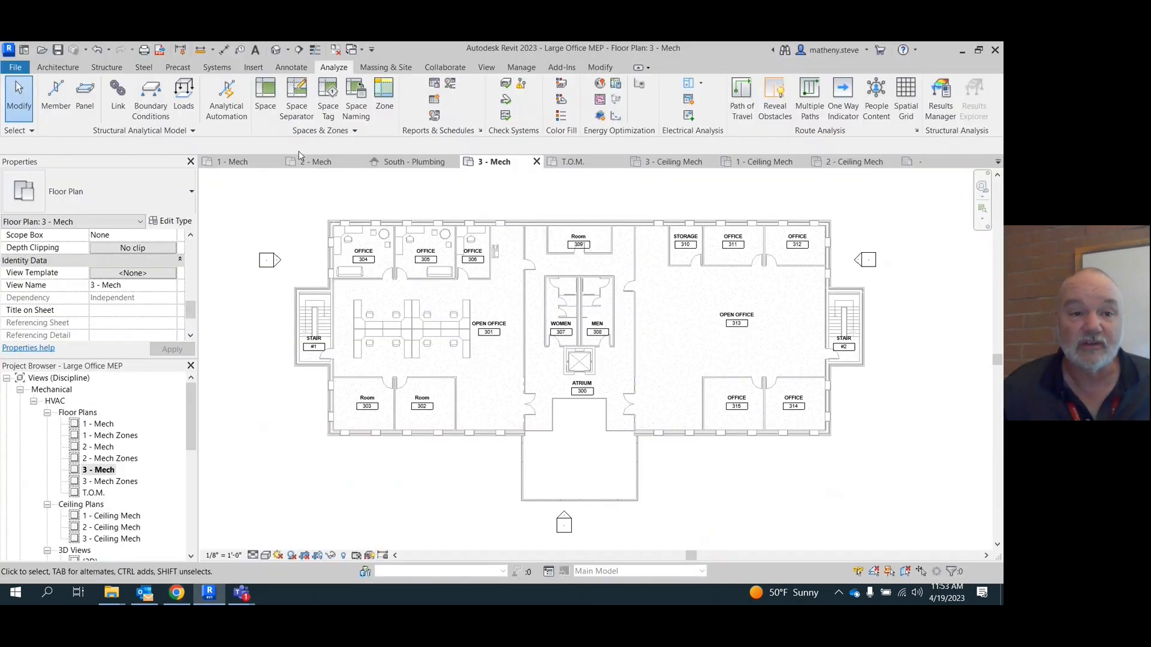
double_click(102, 424)
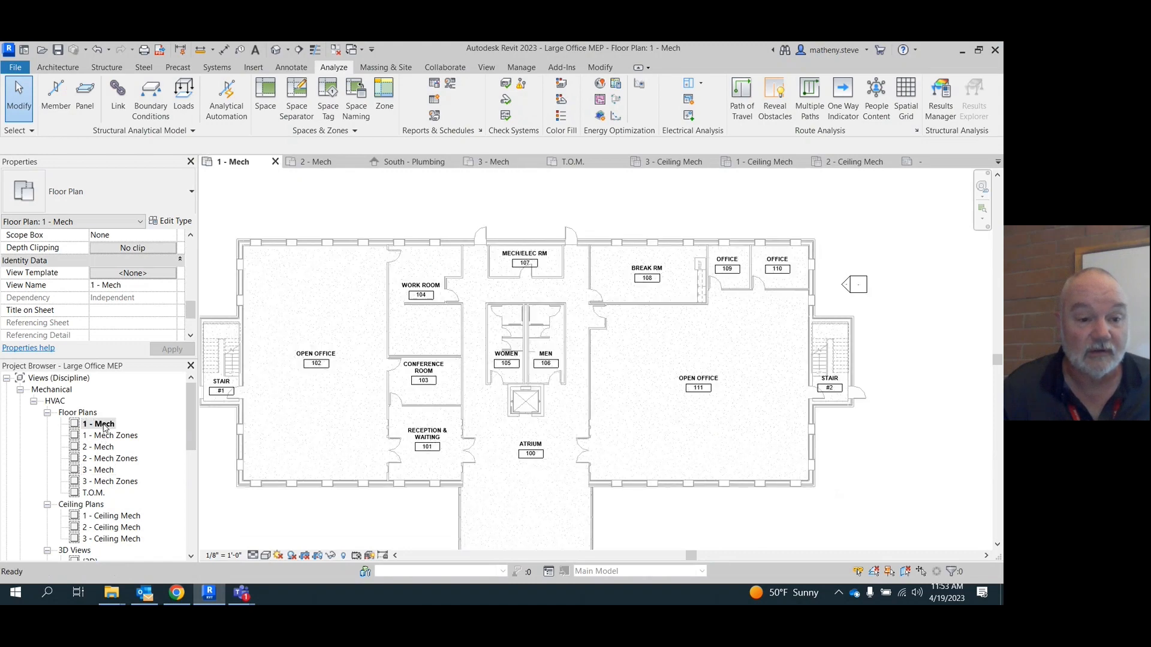
Open the 1 - Mech Zones floor plan and save the project
double_click(111, 436)
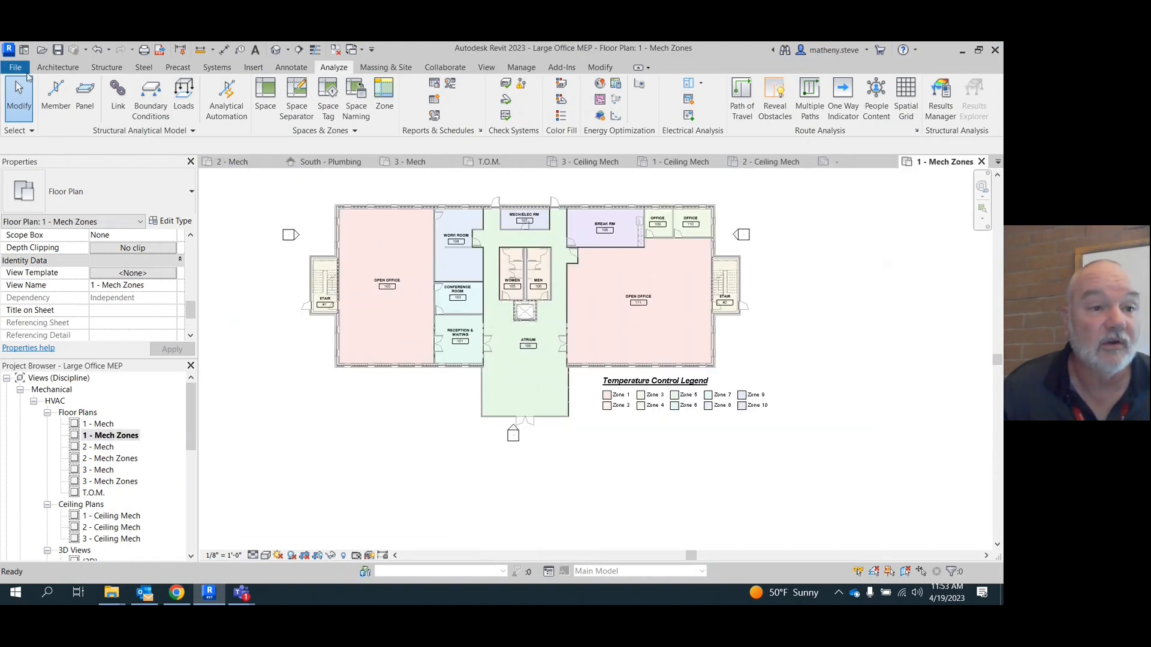
click(20, 71)
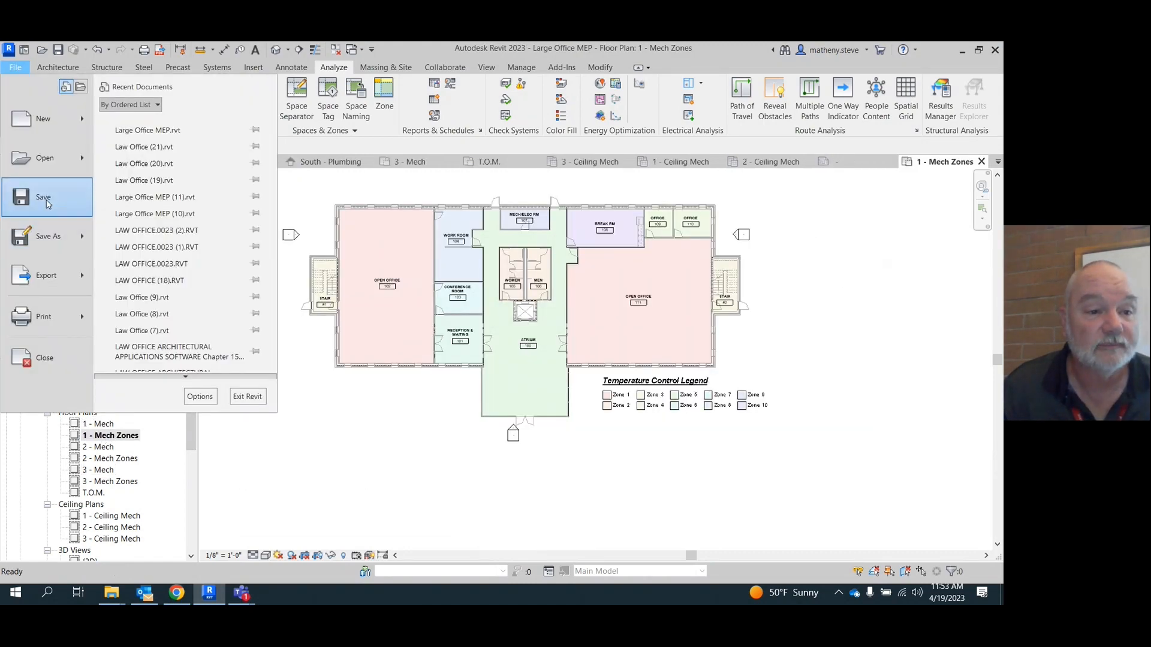
click(27, 195)
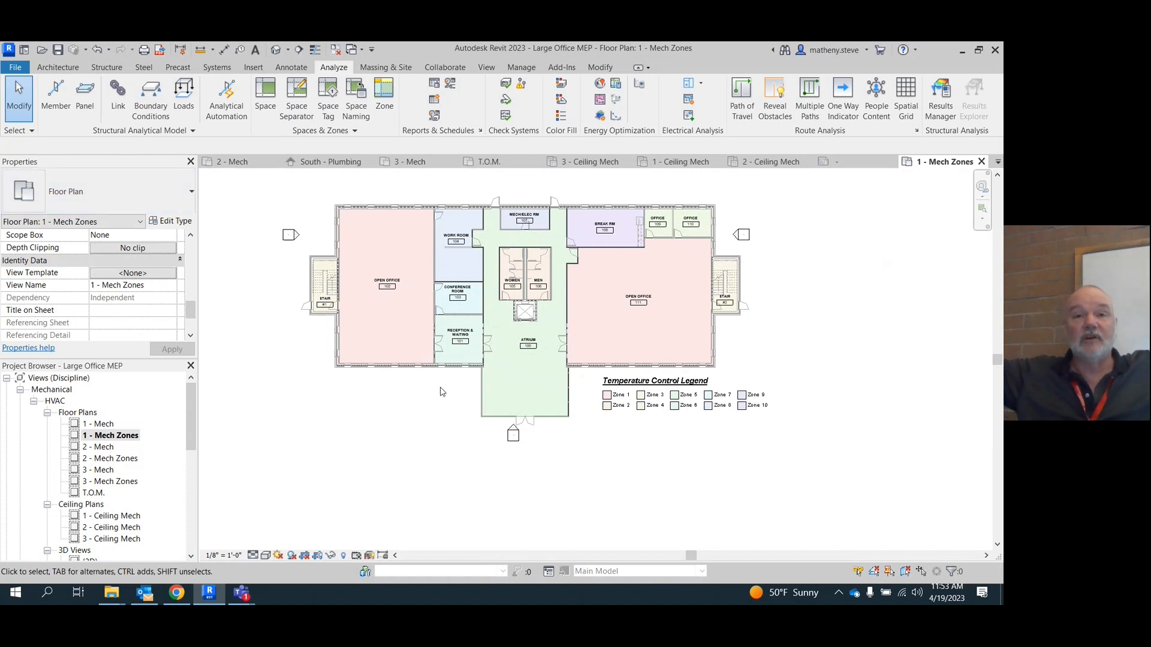
In the 1 - Mech plan, set the number of the space in Open Office 102 to 102
double_click(103, 424)
middle_drag(360, 415, 465, 403)
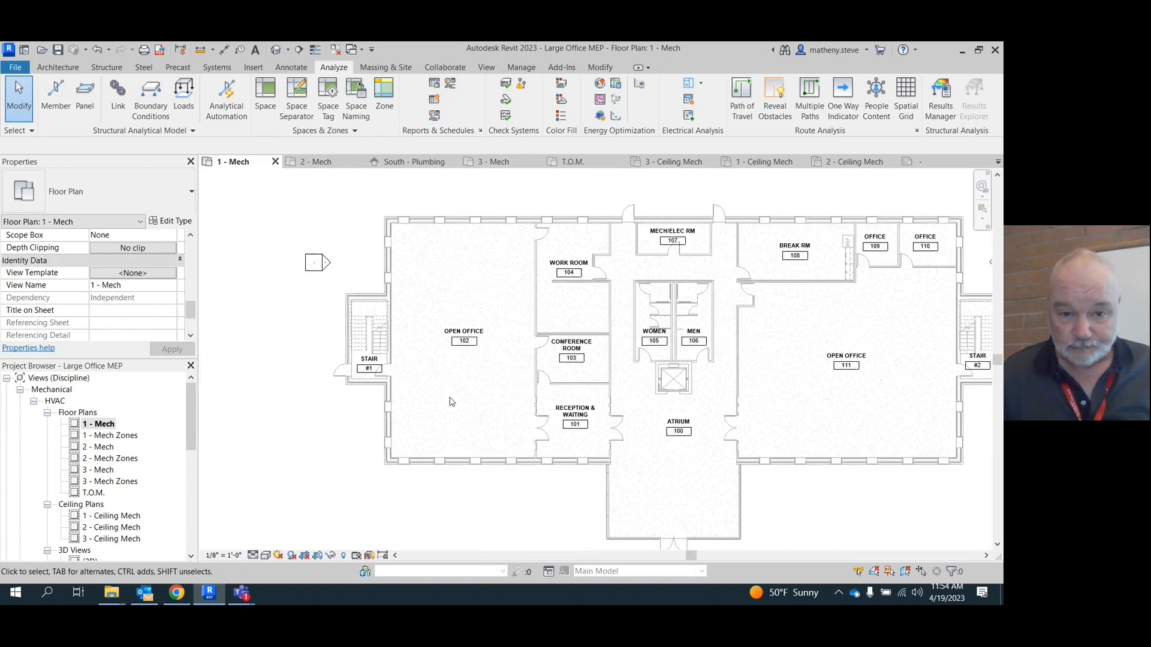
click(441, 365)
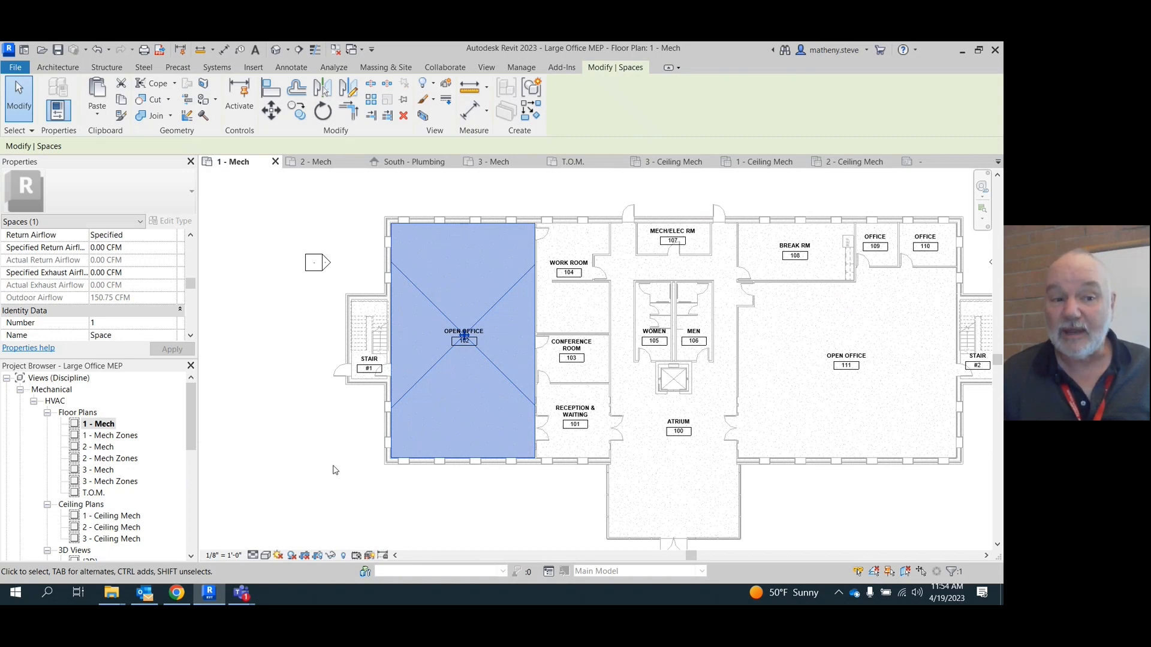
click(190, 335)
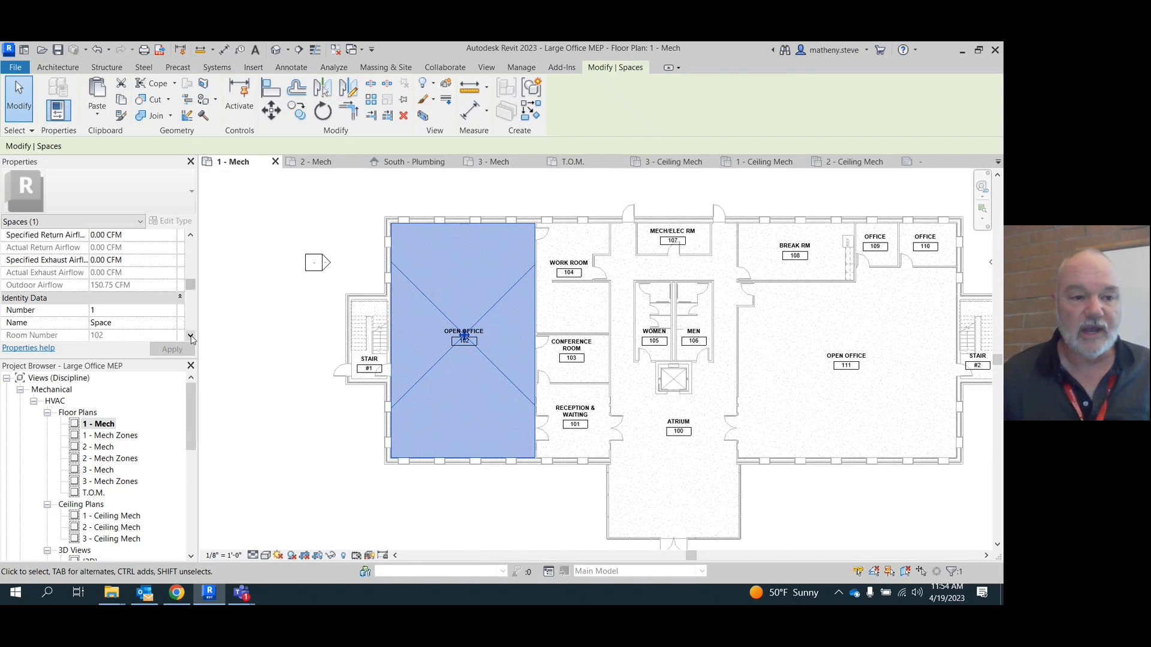
click(191, 335)
click(190, 336)
click(191, 335)
click(191, 336)
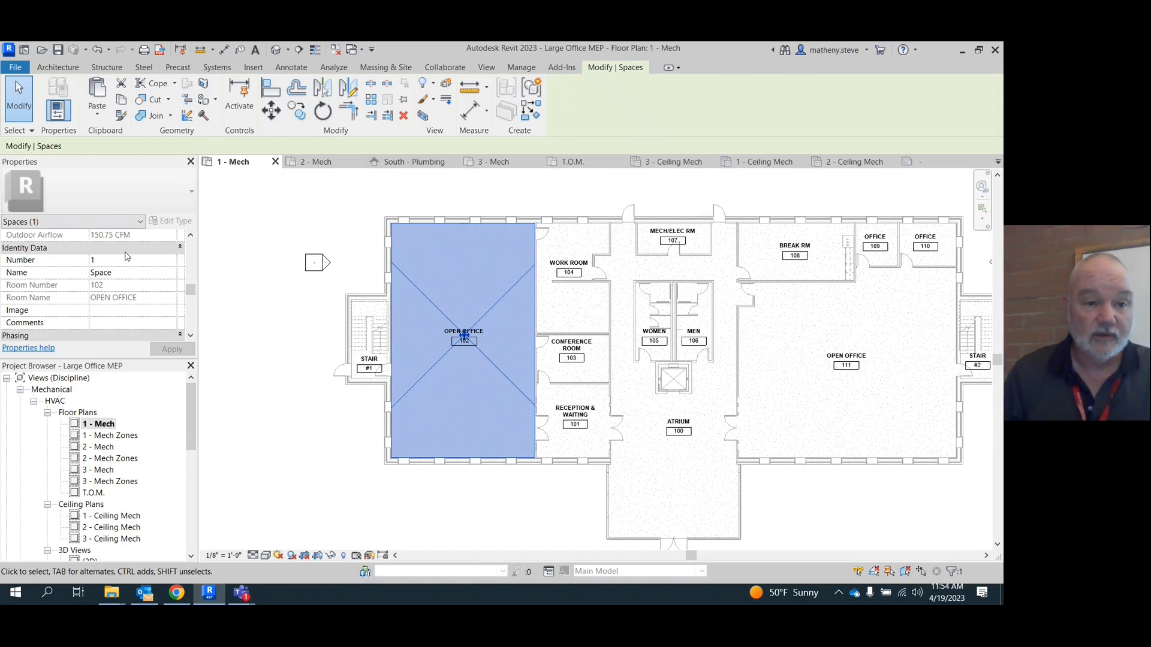
click(107, 260)
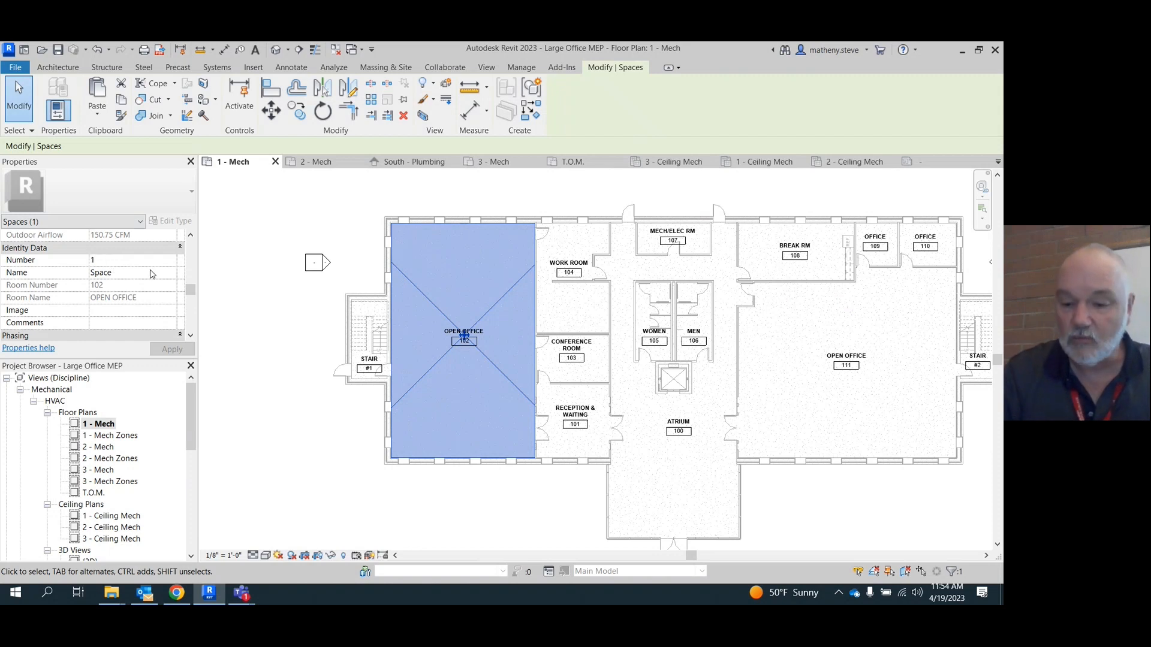
text(02)
Name the selected space OPEN OFFICE and deselect it
click(112, 272)
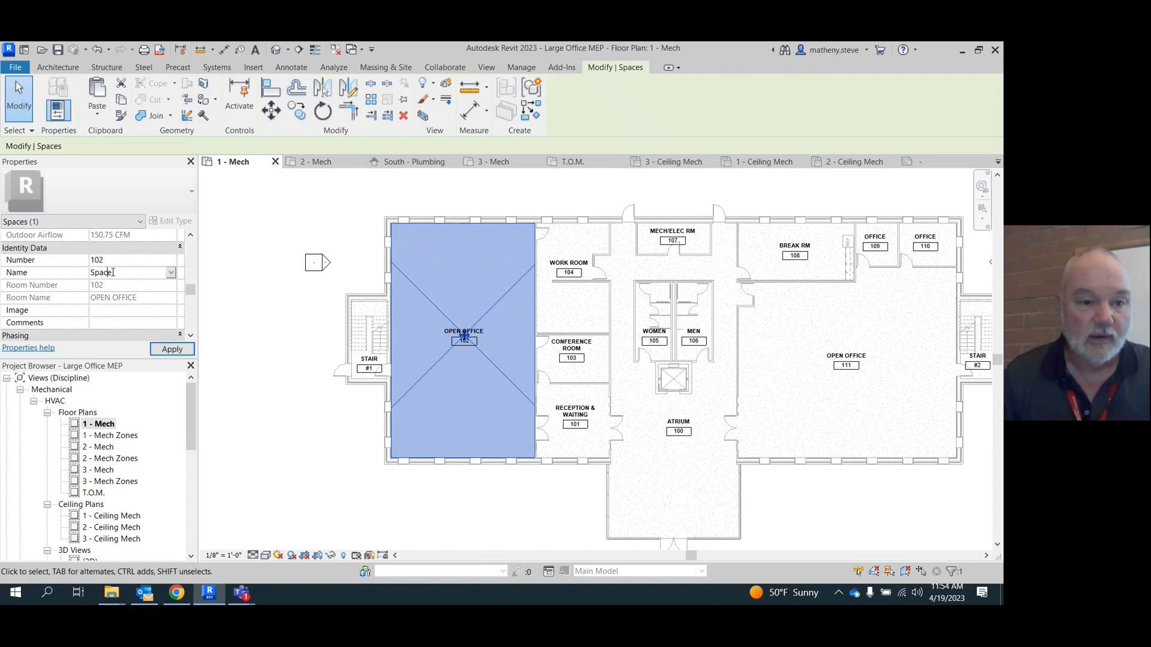
drag(113, 272, 76, 273)
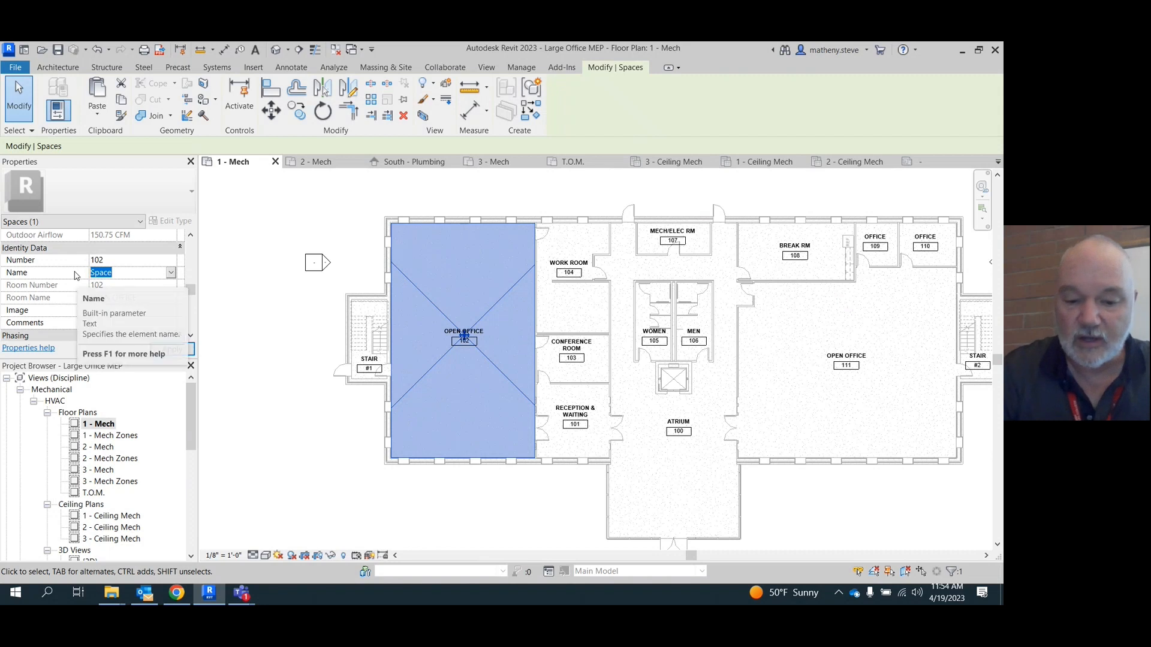
text(OPEN OFFICE)
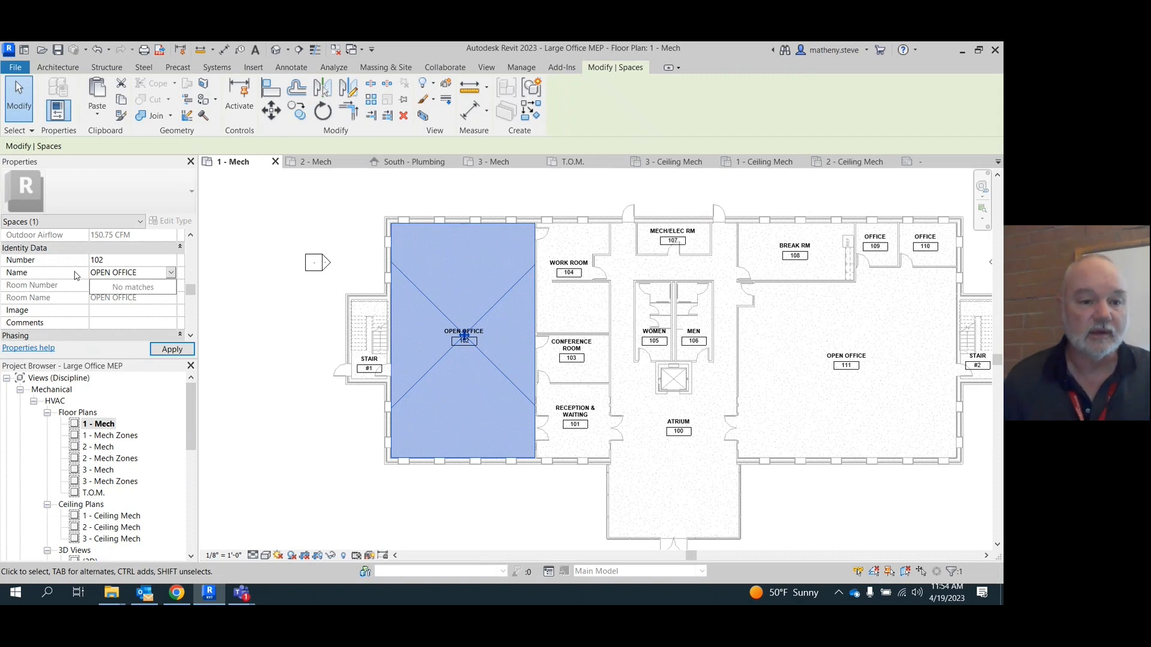
click(271, 390)
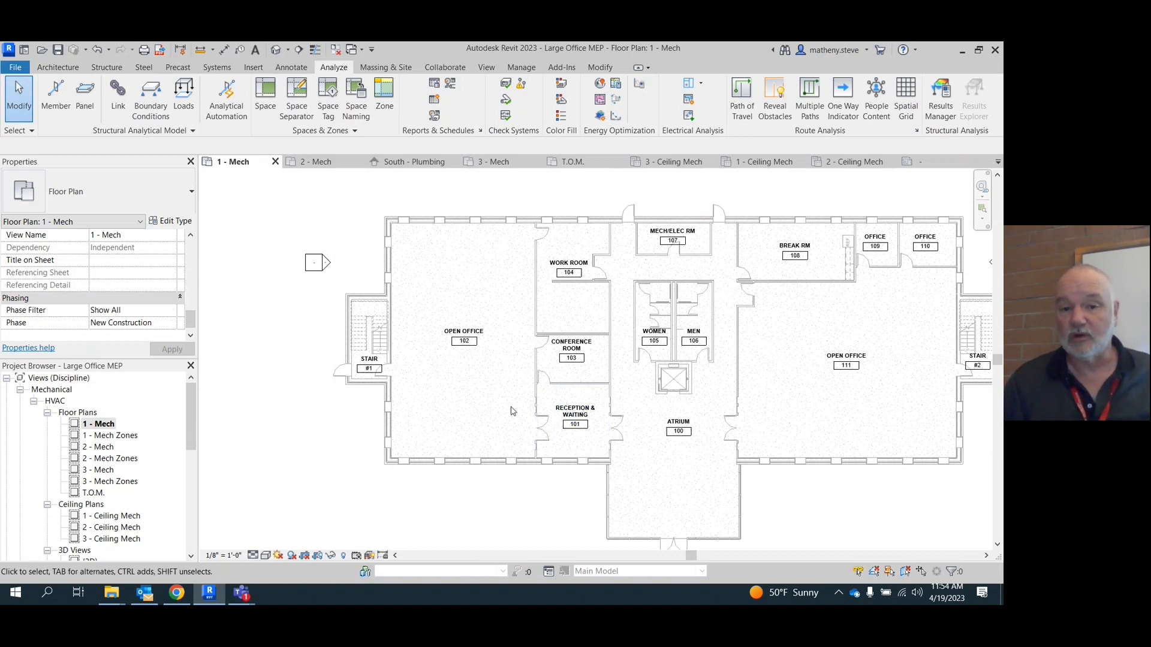
Check the identity data of the Conference Room space in the 1 - Mech plan
click(591, 373)
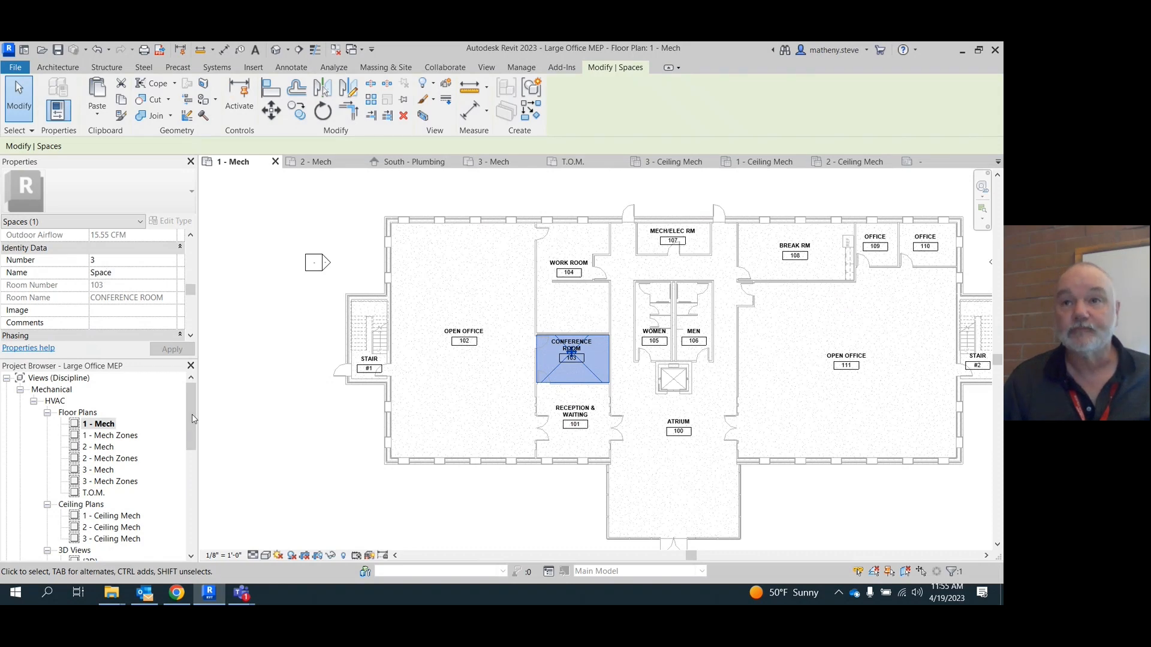
click(294, 443)
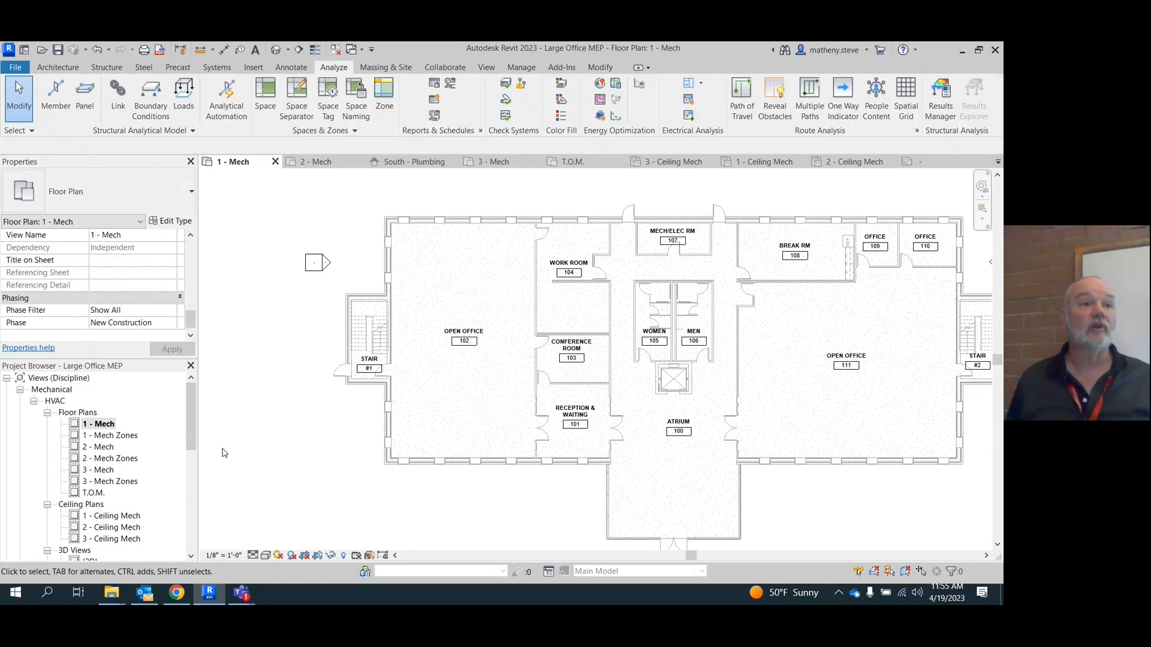